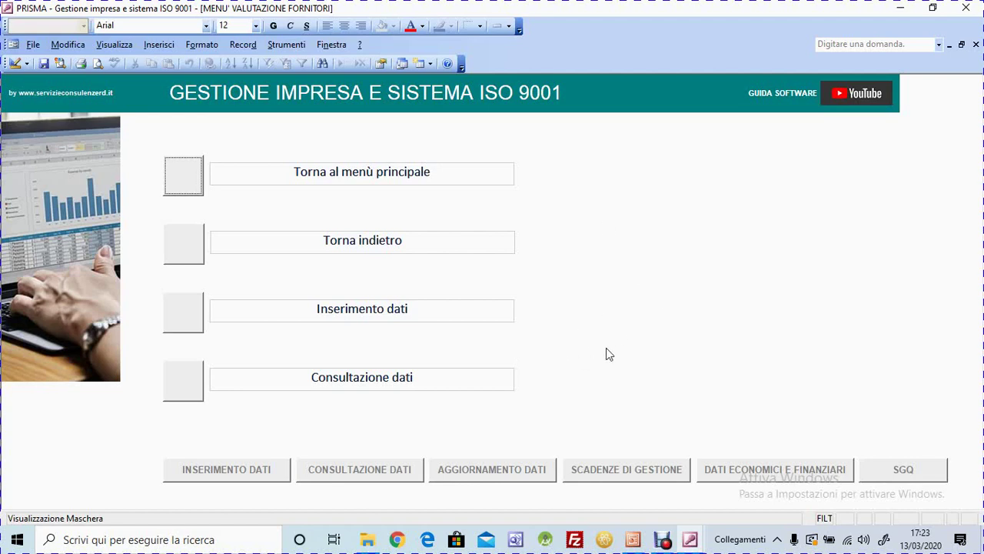
# - Open the supplier evaluation data entry form and go to the memo notes for Fornitore 1's 2018 evaluation
pyautogui.click(198, 314)
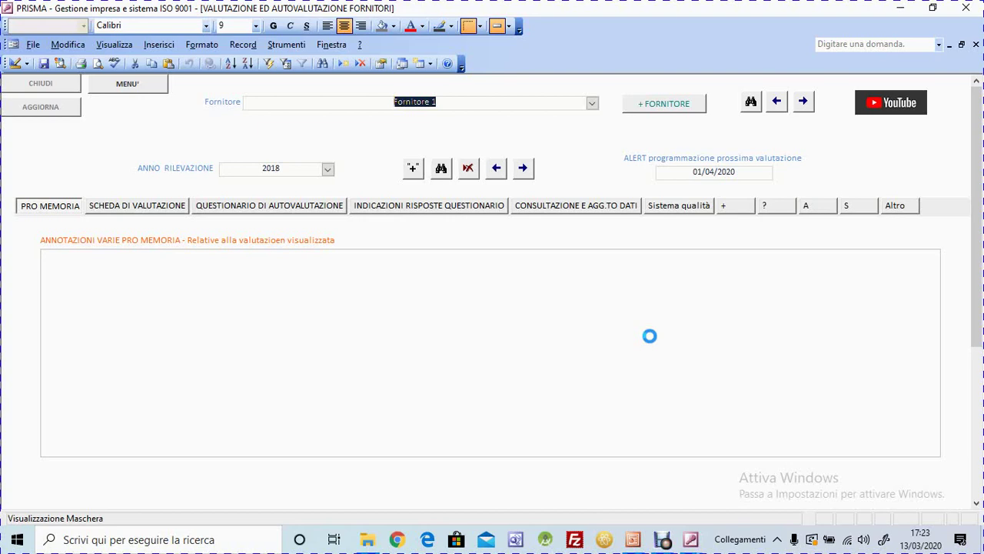
pyautogui.click(650, 336)
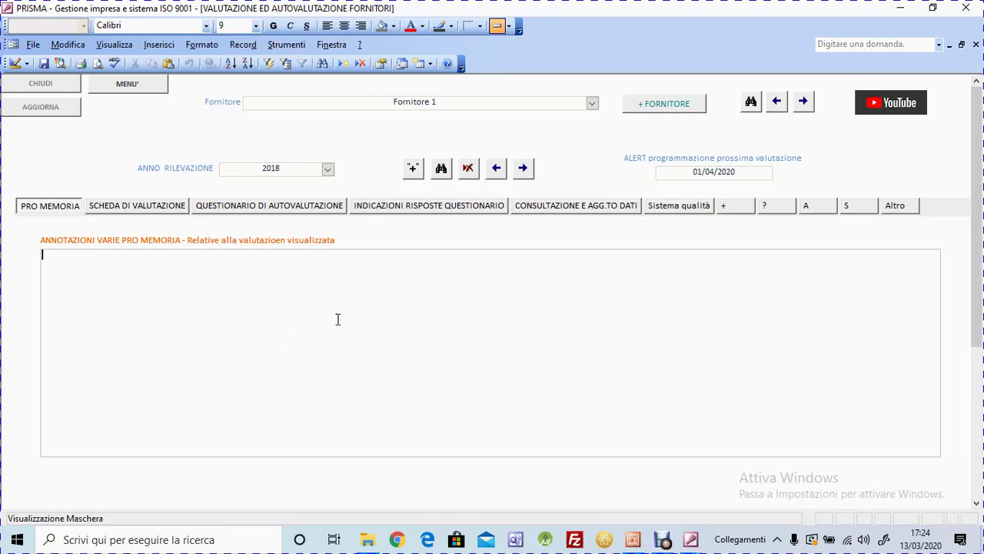
pyautogui.click(452, 103)
pyautogui.click(124, 289)
# - Open Fornitore 1's 2018 evaluation sheet and examine its fourteen criteria, the evaluation score and the A, B and C rating bands
pyautogui.click(146, 208)
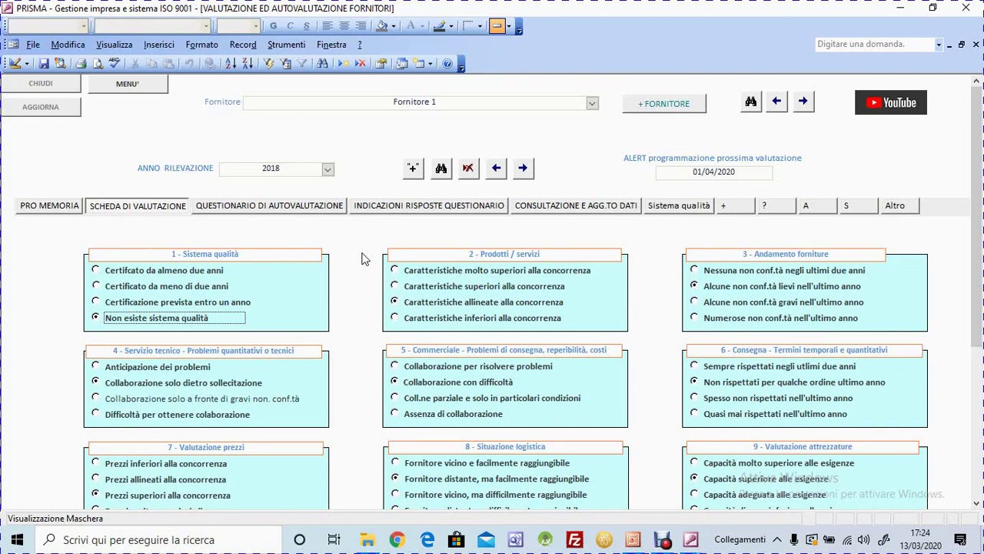
pyautogui.moveTo(977, 158); pyautogui.dragTo(975, 230)
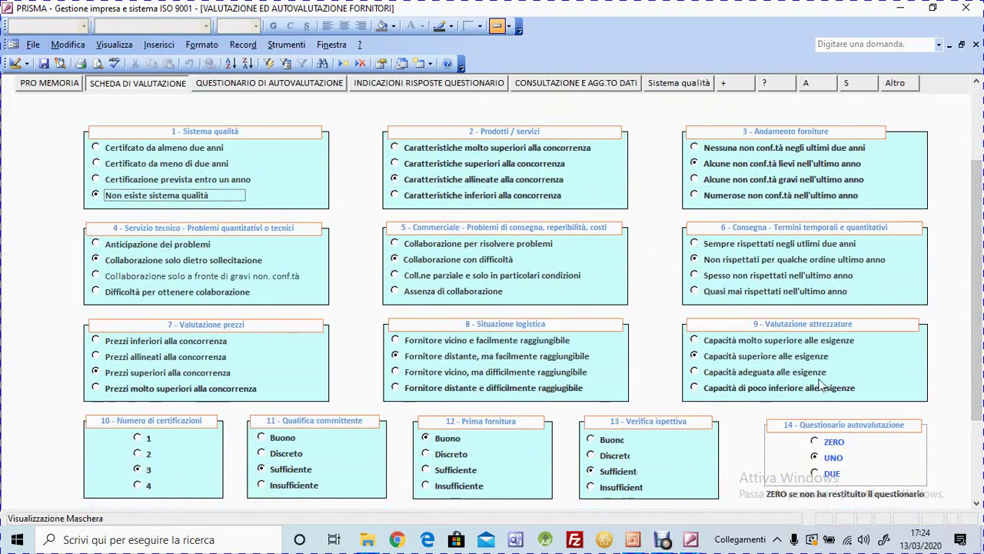
pyautogui.scroll(-2, 970, 213)
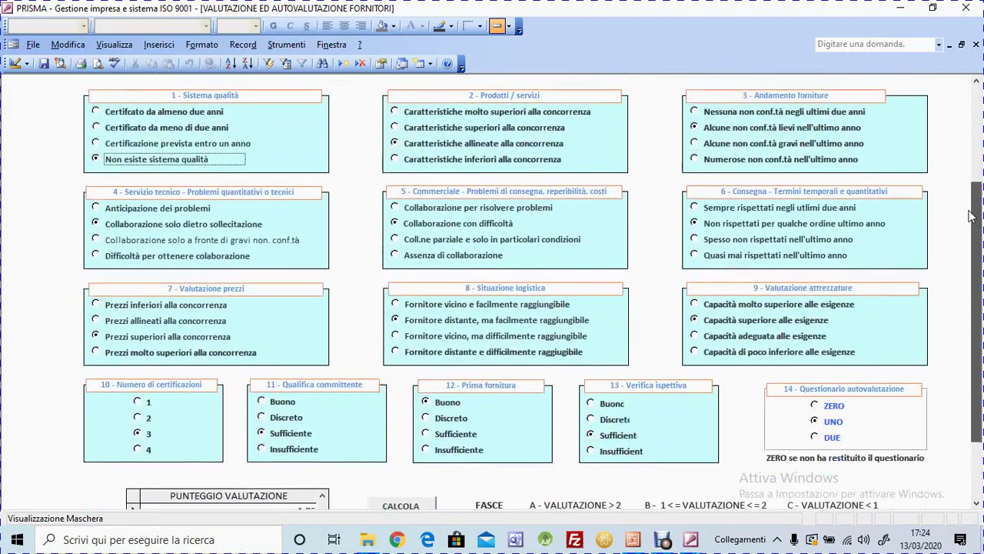
pyautogui.moveTo(970, 212); pyautogui.dragTo(973, 192)
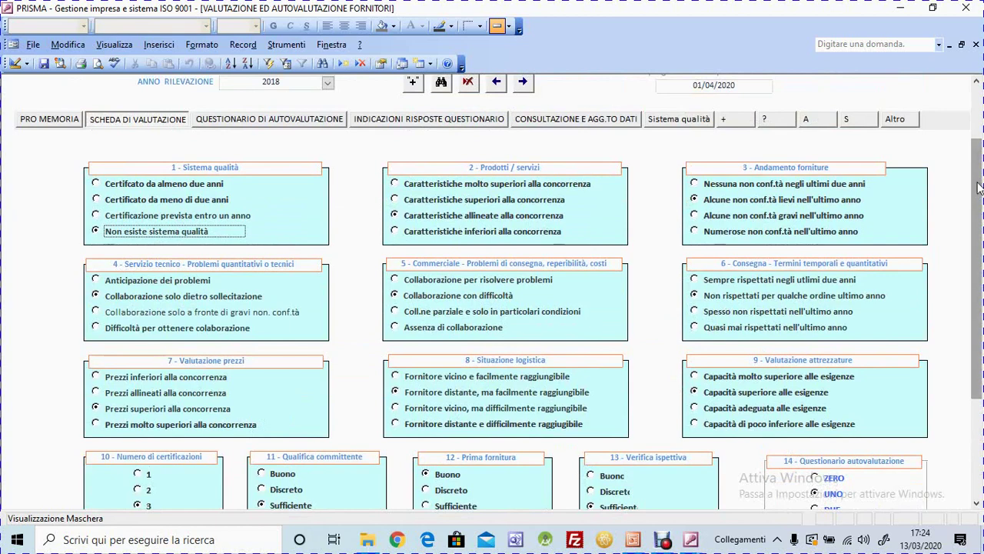
pyautogui.moveTo(981, 189)
pyautogui.mouseDown()
pyautogui.moveTo(981, 175)
pyautogui.moveTo(981, 192)
pyautogui.mouseUp()
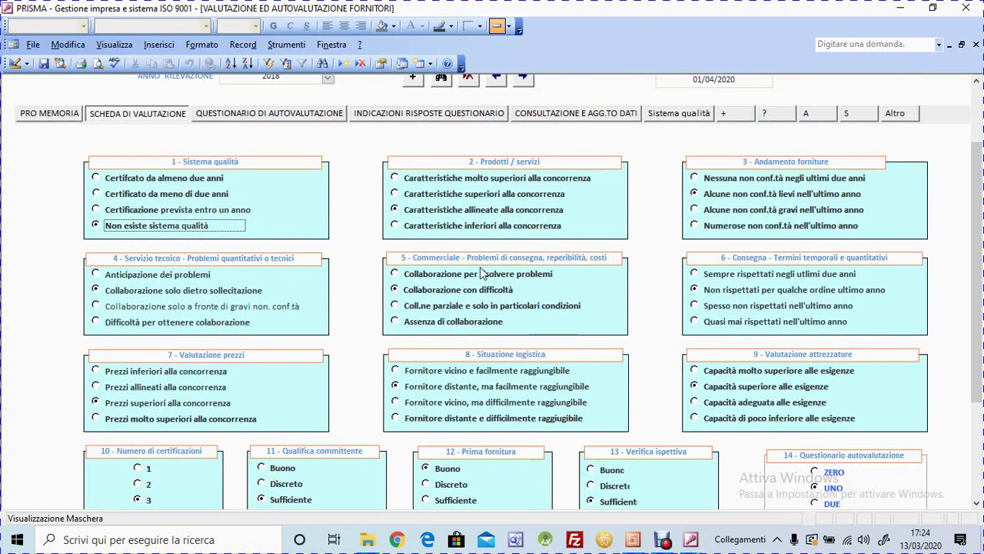
pyautogui.moveTo(980, 240); pyautogui.dragTo(980, 214)
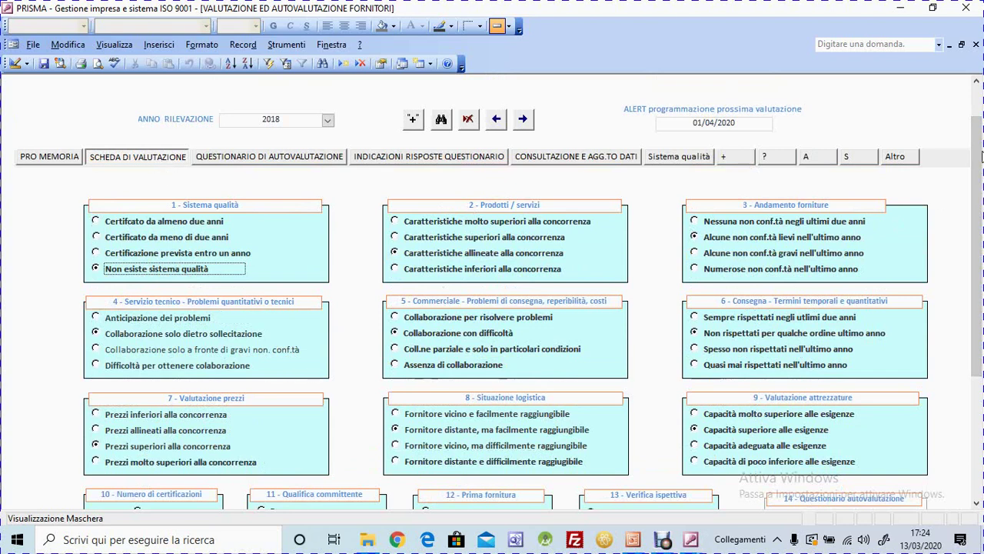
pyautogui.moveTo(981, 157); pyautogui.dragTo(981, 210)
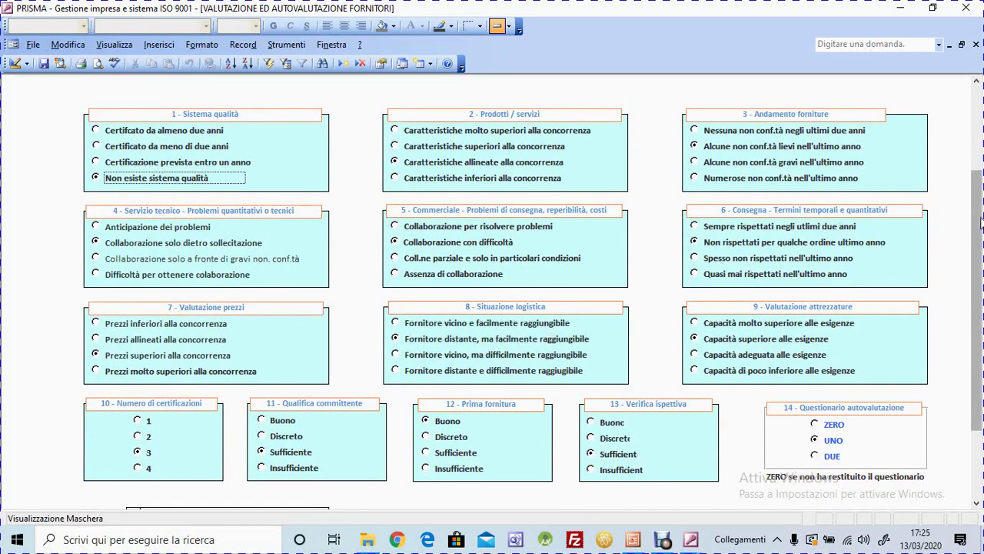
pyautogui.scroll(-1, 978, 223)
pyautogui.scroll(5, 530, 272)
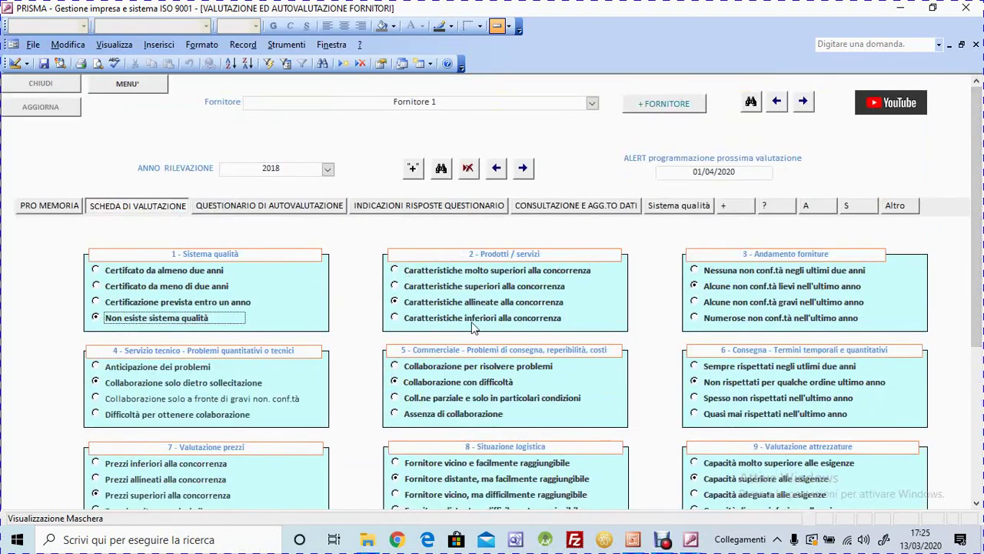
pyautogui.moveTo(978, 185); pyautogui.dragTo(978, 292)
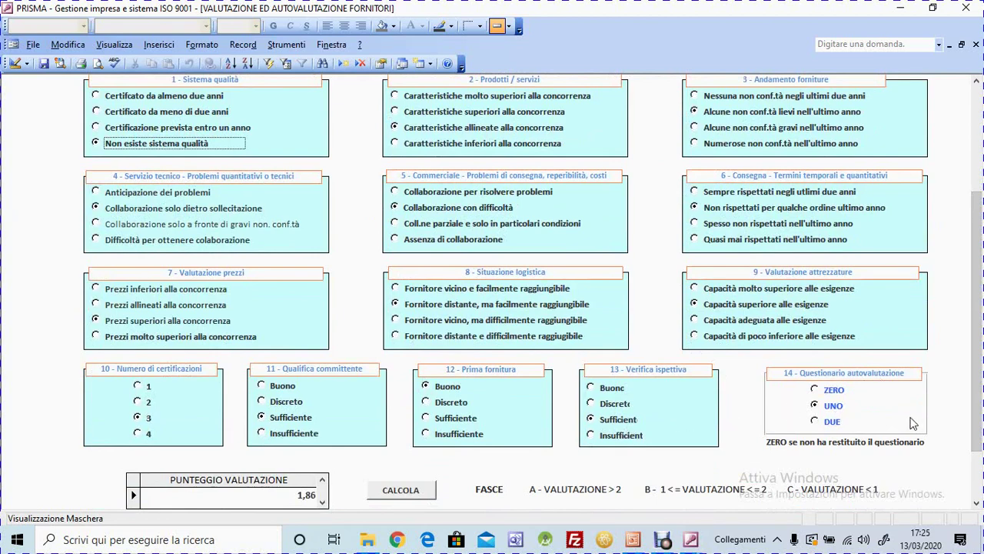
pyautogui.moveTo(978, 366); pyautogui.dragTo(978, 399)
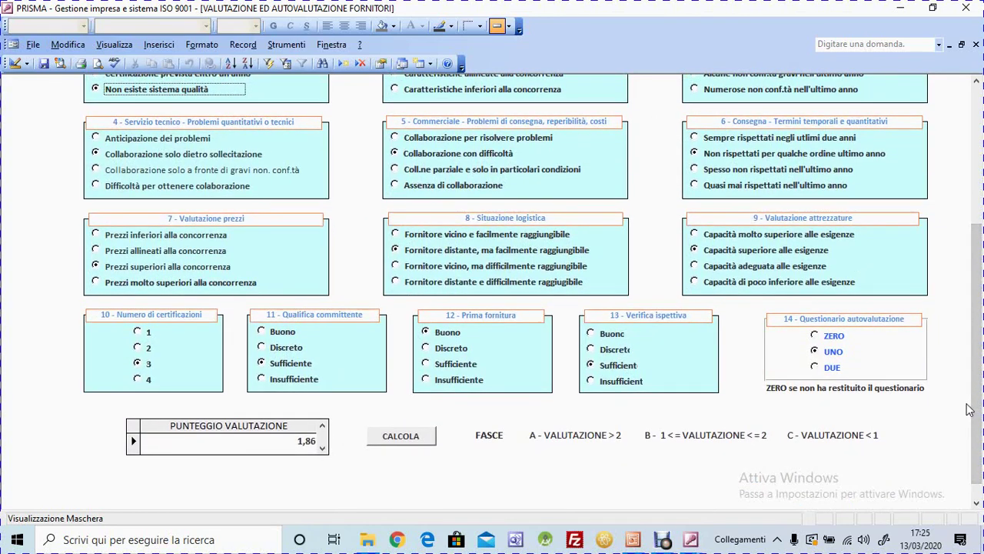
pyautogui.moveTo(980, 384); pyautogui.dragTo(978, 399)
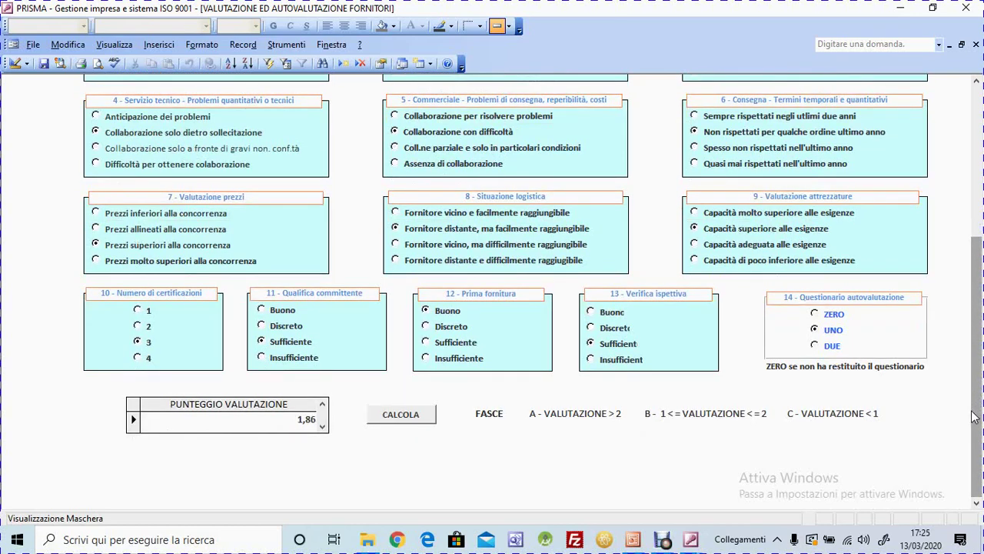
pyautogui.moveTo(975, 416); pyautogui.dragTo(975, 249)
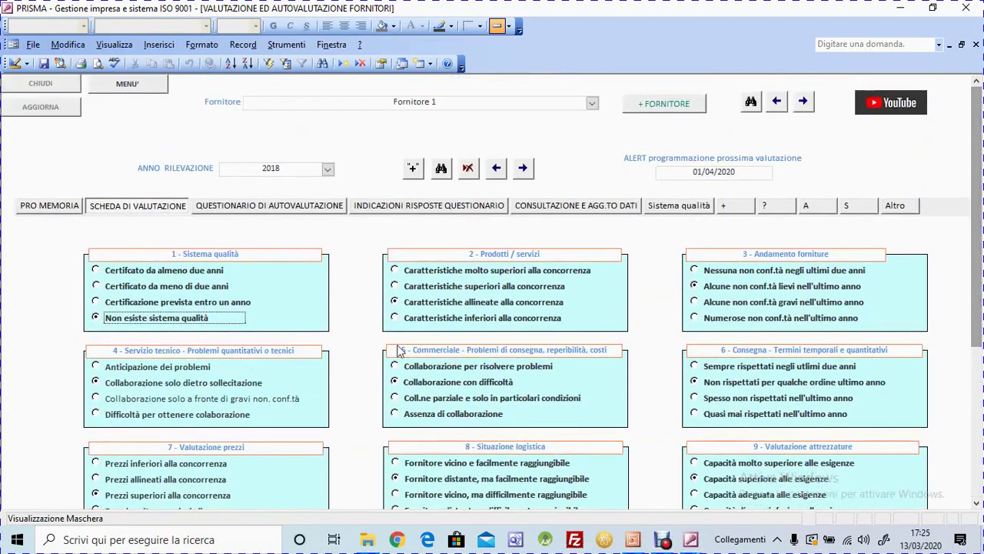
# - In the self-assessment questionnaire, answer No for Controllo prodotti al ricevimento and Sistema qualità certificato, Si for Sistema qualifica subfornitori and Controllo prodotti finiti
pyautogui.click(315, 205)
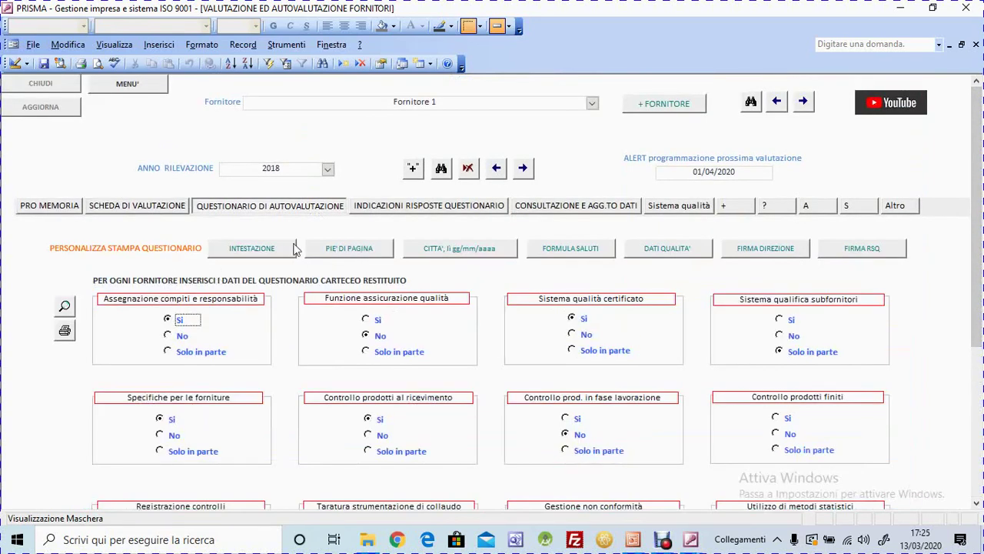
pyautogui.moveTo(980, 160); pyautogui.dragTo(980, 202)
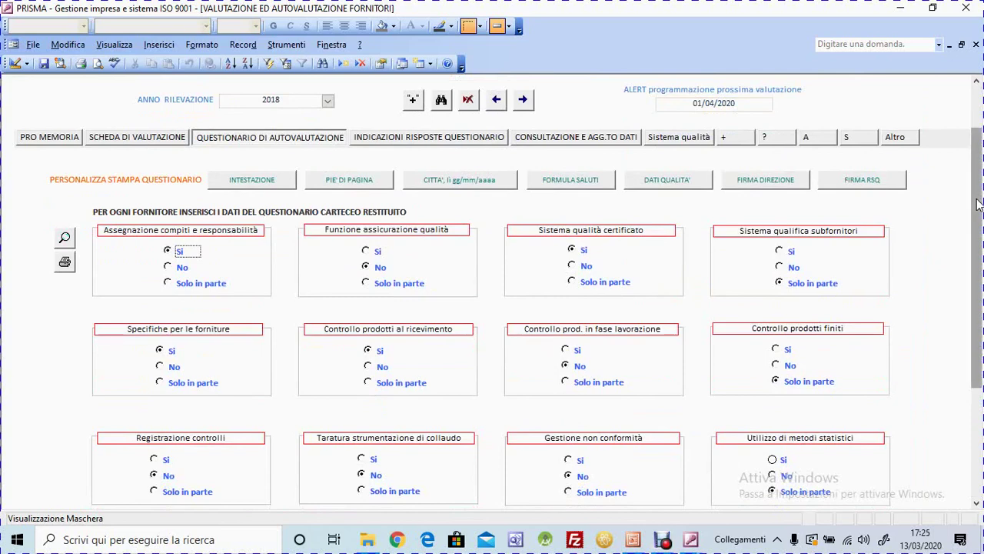
pyautogui.moveTo(979, 202); pyautogui.dragTo(979, 235)
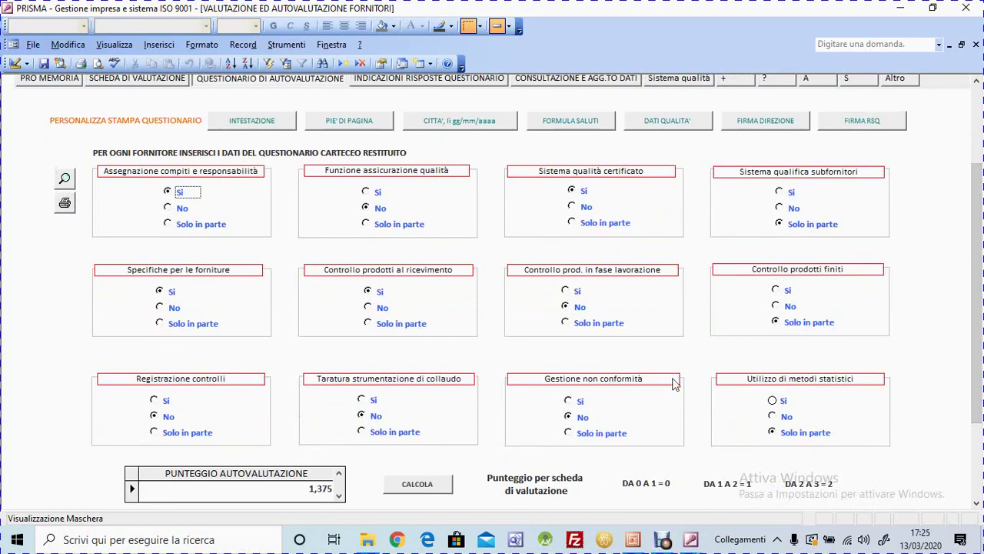
pyautogui.click(369, 307)
pyautogui.click(572, 206)
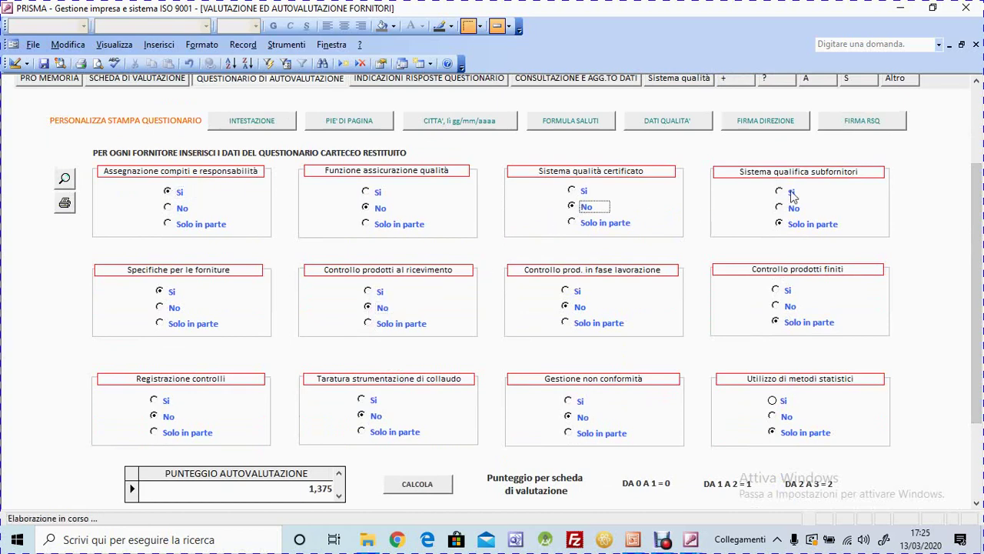
pyautogui.click(783, 191)
pyautogui.click(776, 291)
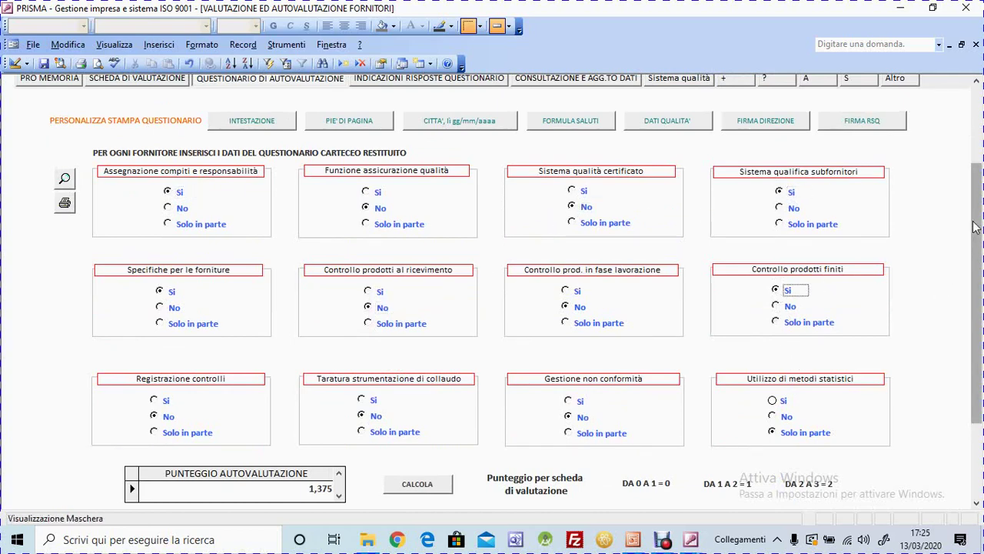
# - Recalculate the self-assessment score and review the bands that convert it into points for the evaluation sheet
pyautogui.scroll(-2, 321, 459)
pyautogui.click(412, 413)
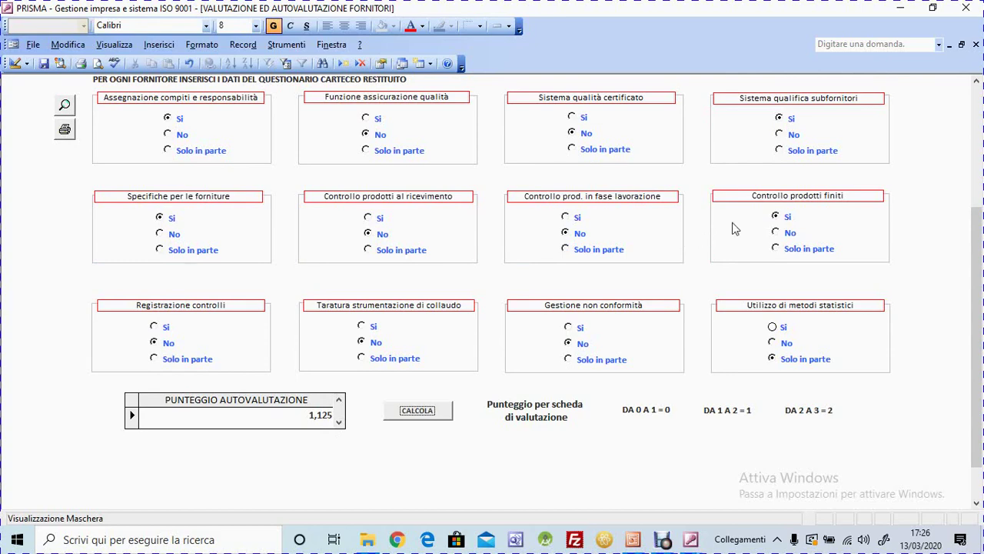
pyautogui.scroll(2, 975, 277)
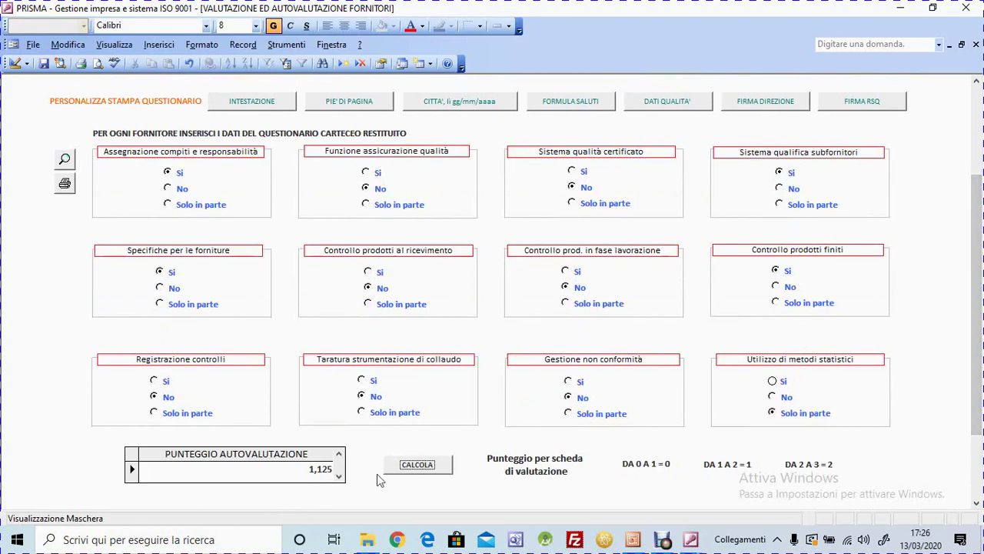
pyautogui.scroll(-2, 915, 399)
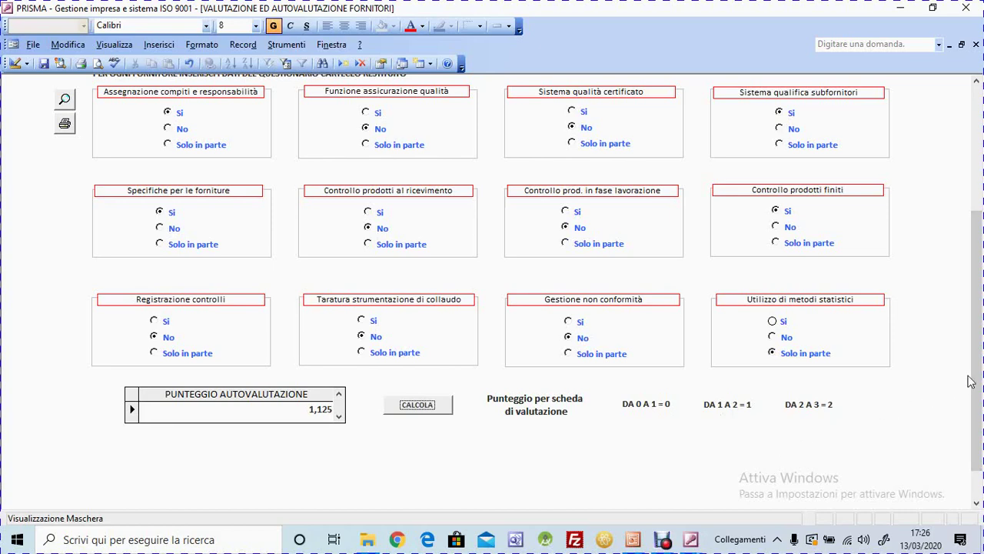
pyautogui.moveTo(973, 383); pyautogui.dragTo(978, 362)
pyautogui.moveTo(980, 373); pyautogui.dragTo(980, 374)
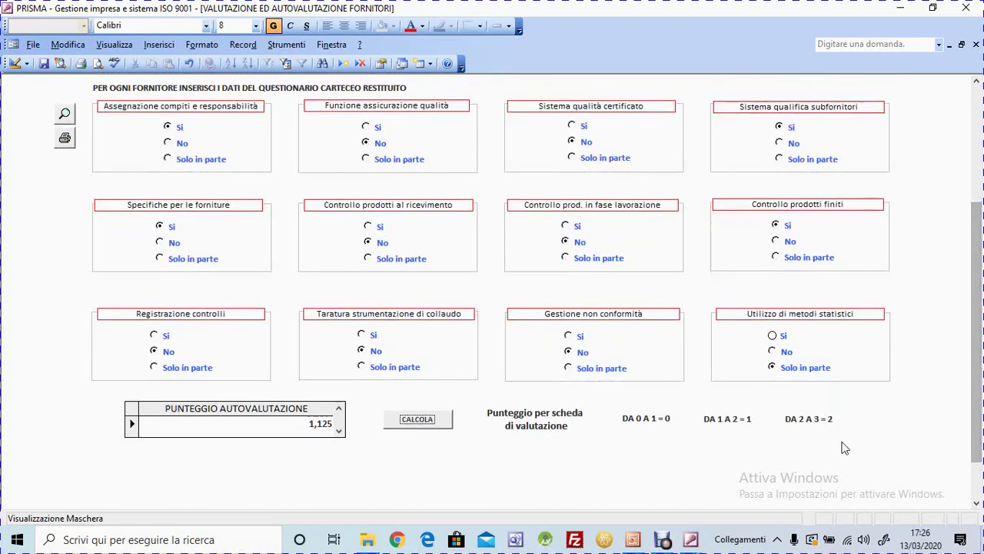
pyautogui.click(978, 390)
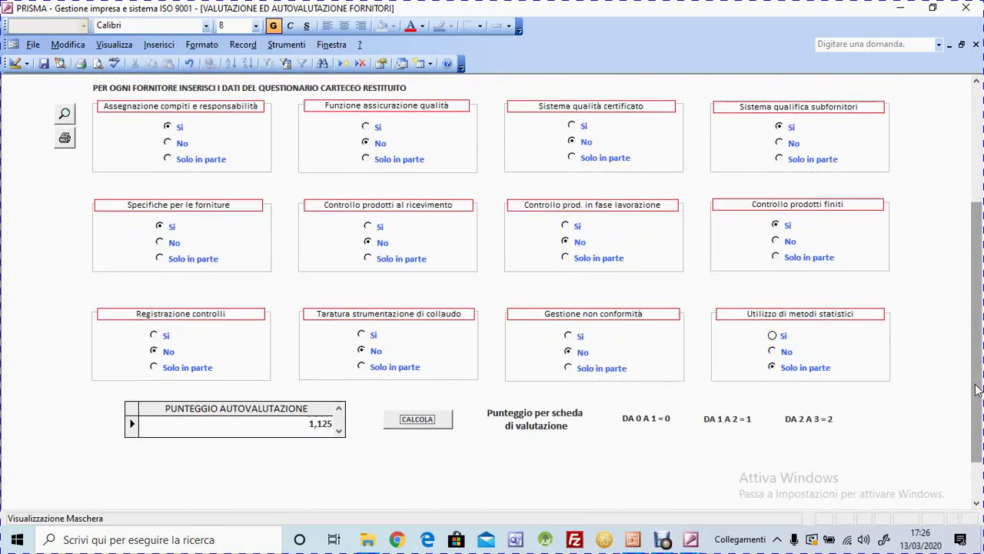
pyautogui.moveTo(978, 390); pyautogui.dragTo(978, 358)
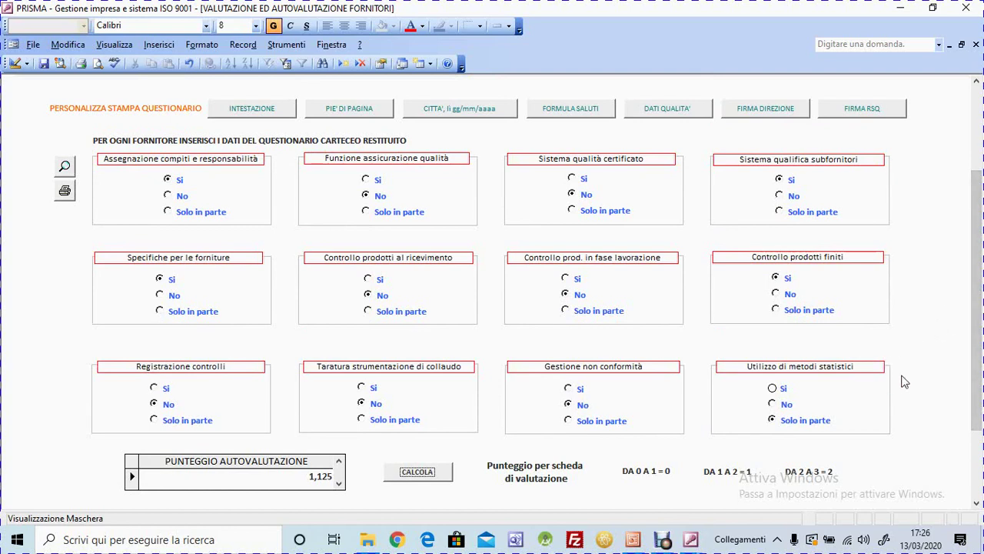
# - Preview the printable supplier self-assessment questionnaire at 100% and examine its header, return address, introduction, questions and footer
pyautogui.click(66, 168)
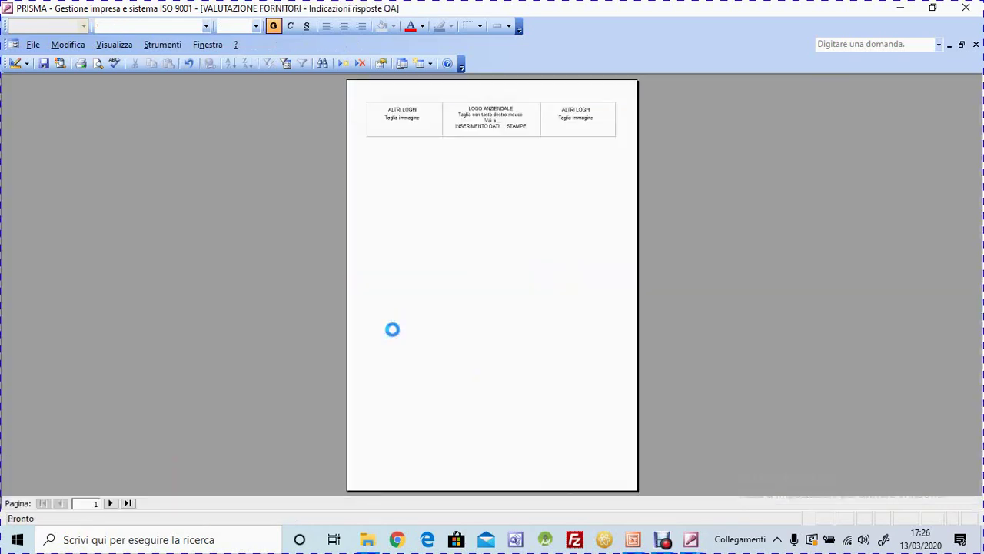
pyautogui.click(303, 187)
pyautogui.scroll(3, 461, 307)
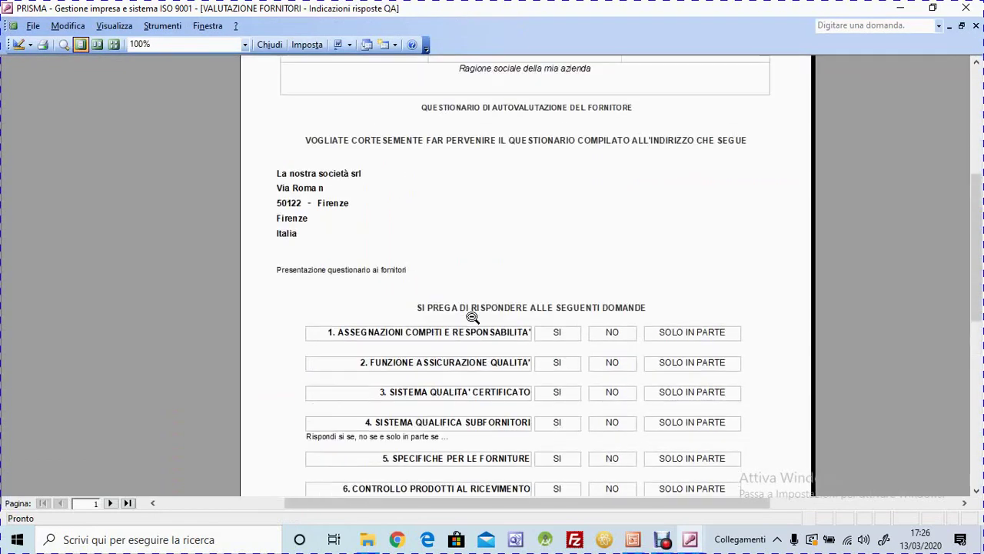
pyautogui.scroll(2, 472, 317)
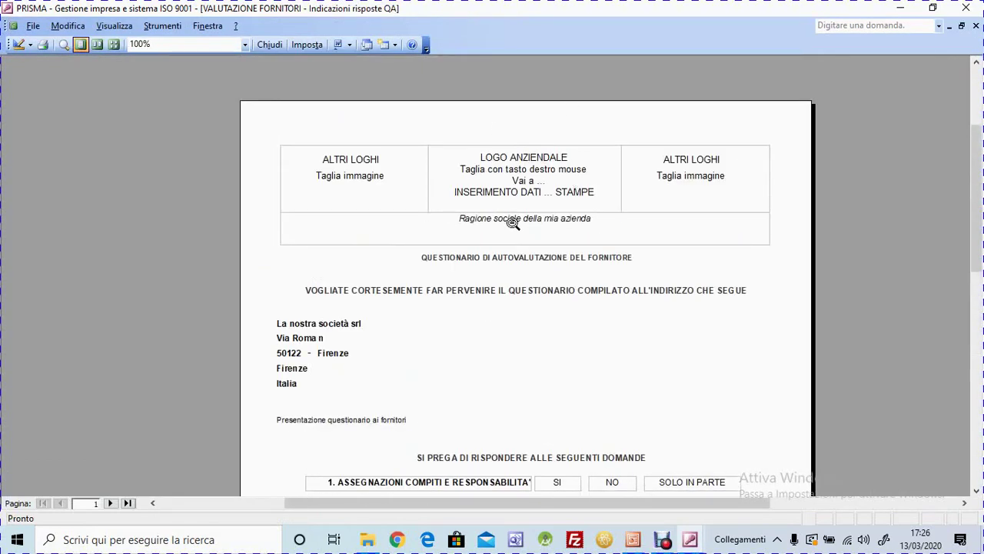
pyautogui.scroll(-2, 415, 346)
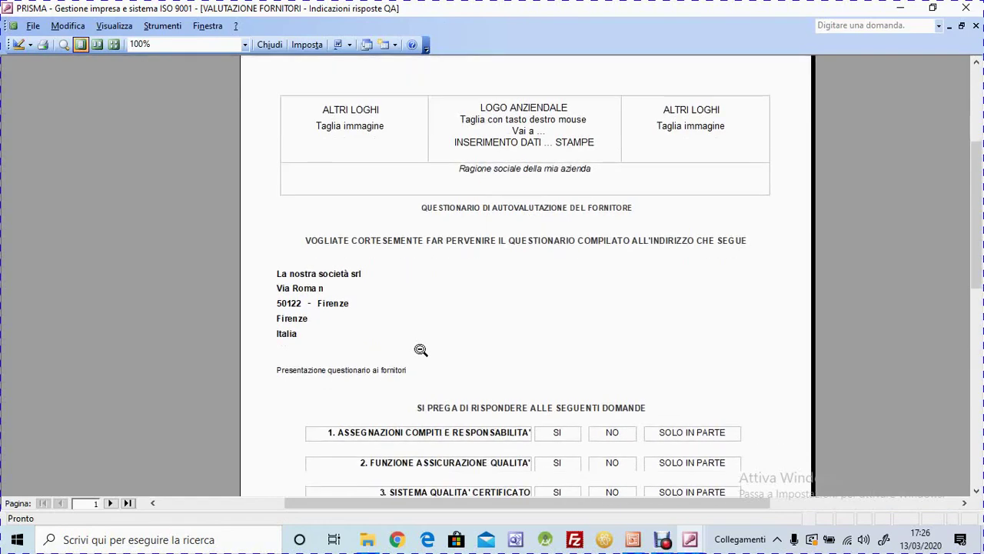
pyautogui.scroll(-1, 435, 372)
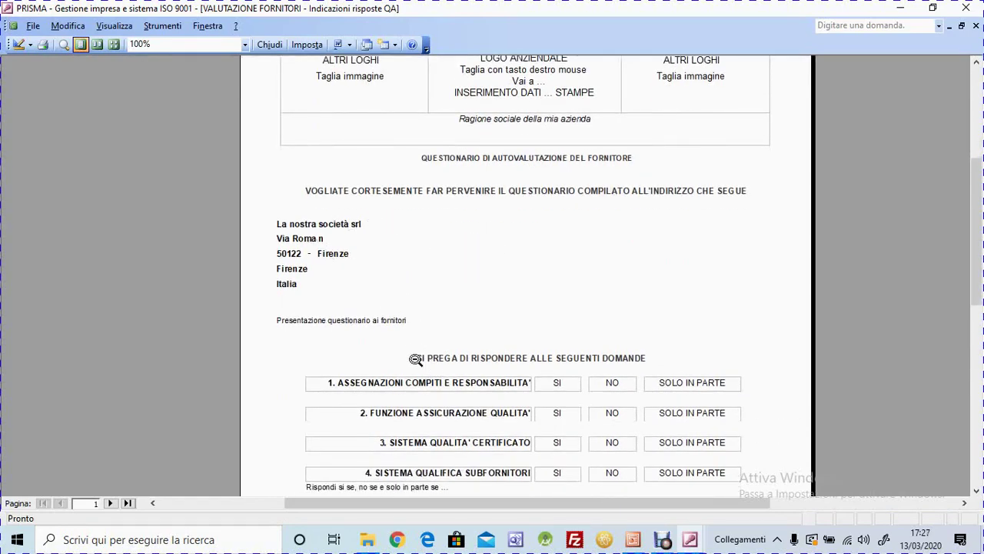
pyautogui.scroll(-3, 419, 360)
pyautogui.scroll(-3, 421, 360)
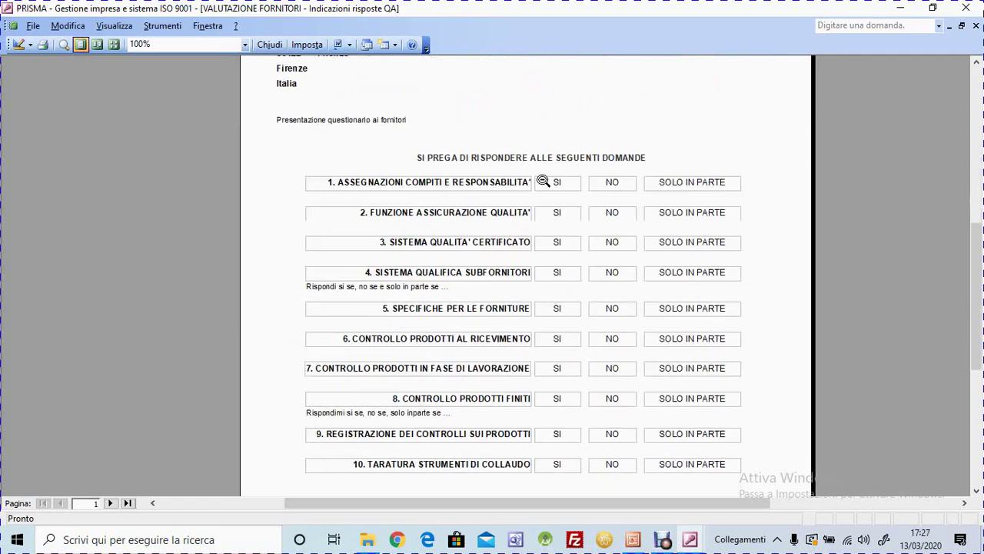
pyautogui.scroll(-4, 599, 267)
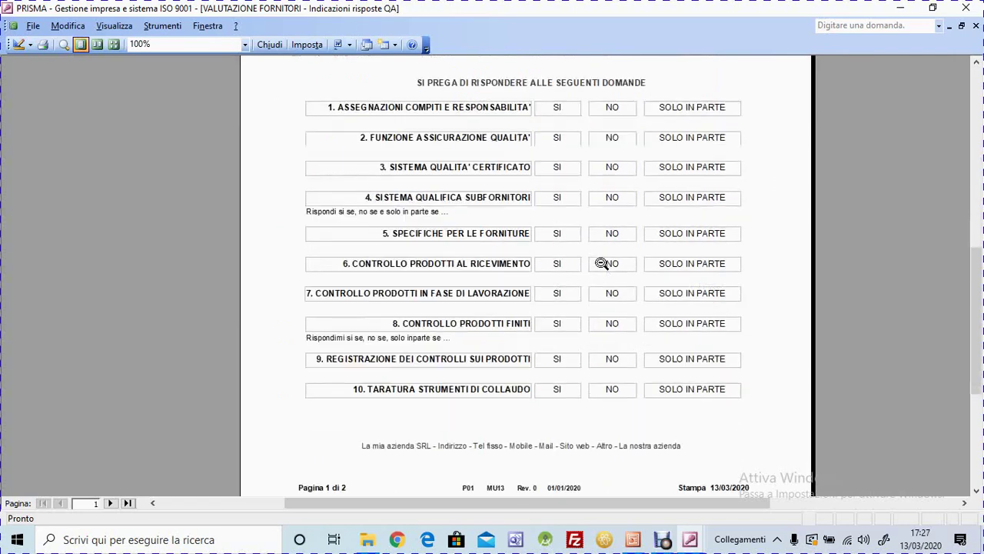
pyautogui.scroll(12, 600, 267)
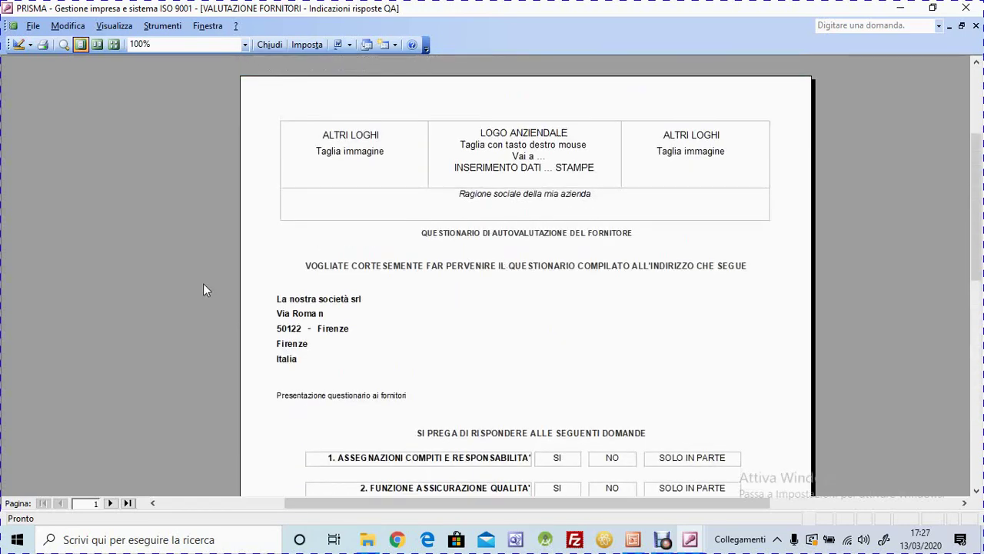
pyautogui.scroll(-6, 325, 314)
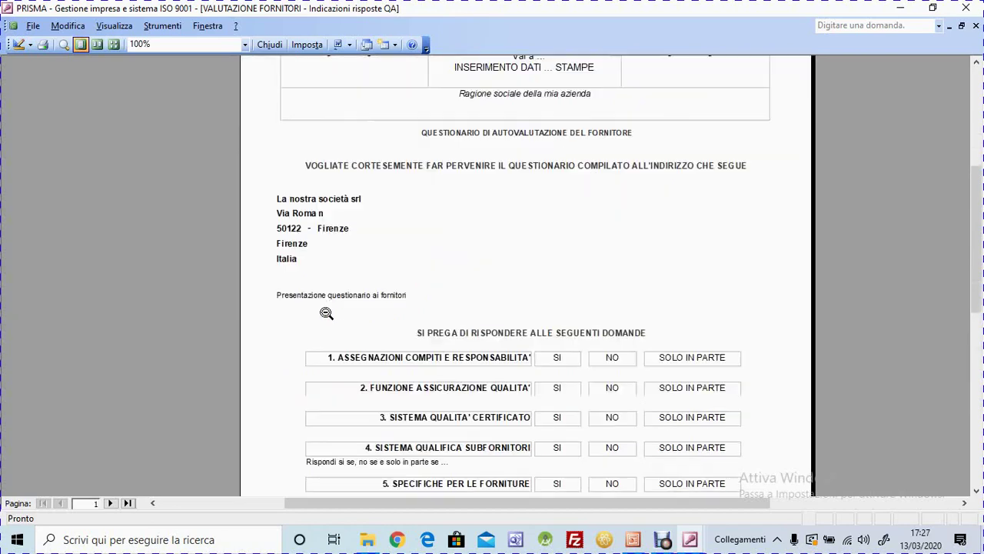
pyautogui.scroll(-1, 370, 350)
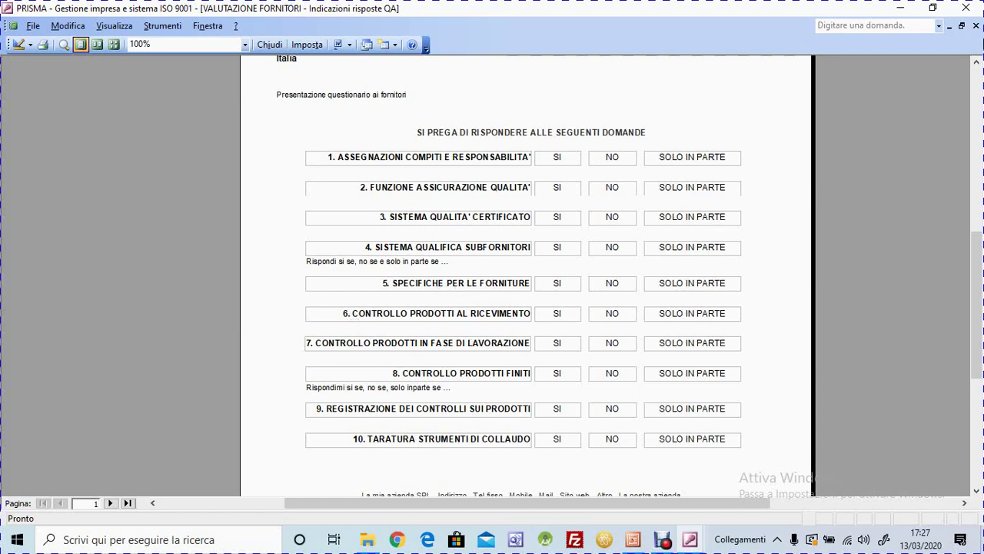
# - Enter the answer guidance "Rispondimi si solo se ..." for Specifiche per le forniture and update the supplier record
pyautogui.click(976, 26)
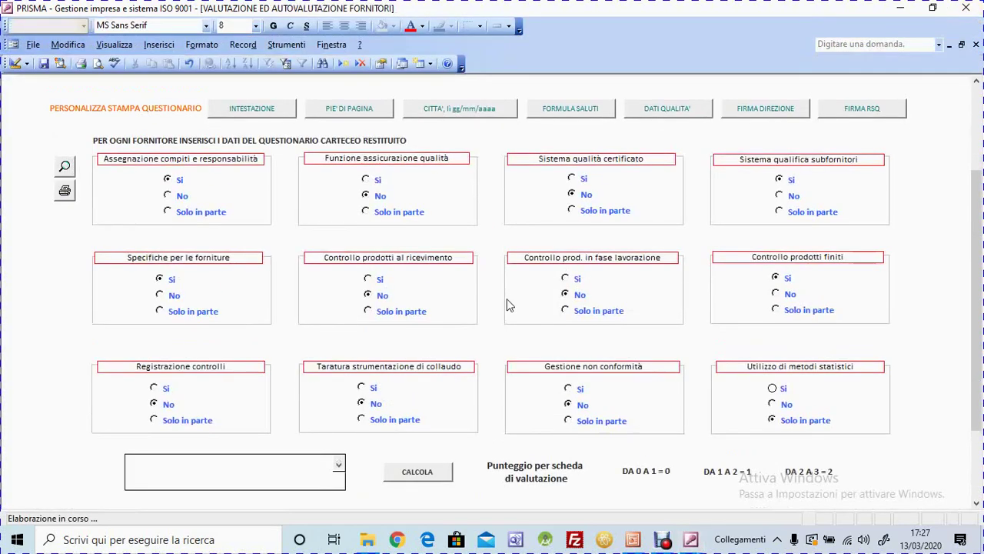
pyautogui.moveTo(981, 234); pyautogui.dragTo(977, 201)
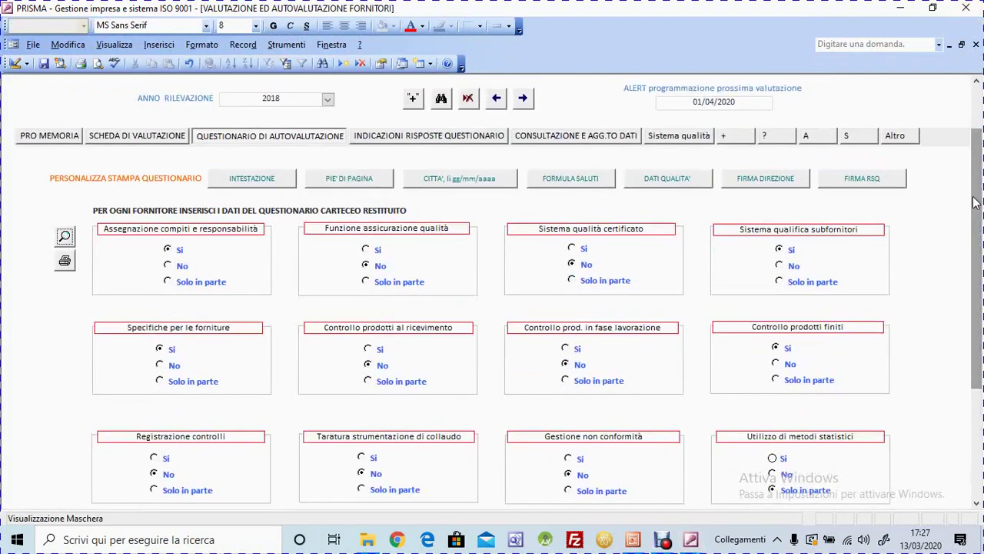
pyautogui.click(447, 143)
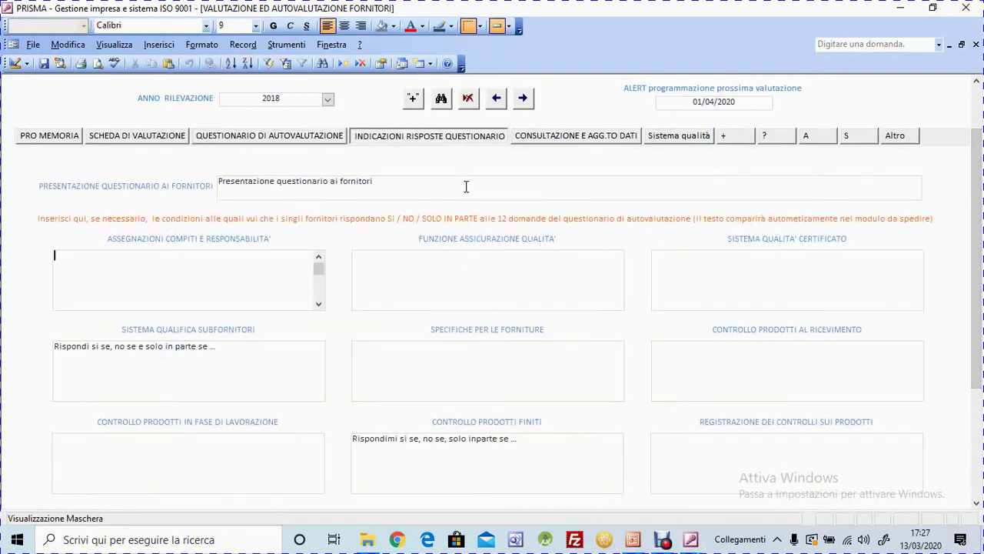
pyautogui.moveTo(980, 234); pyautogui.dragTo(981, 285)
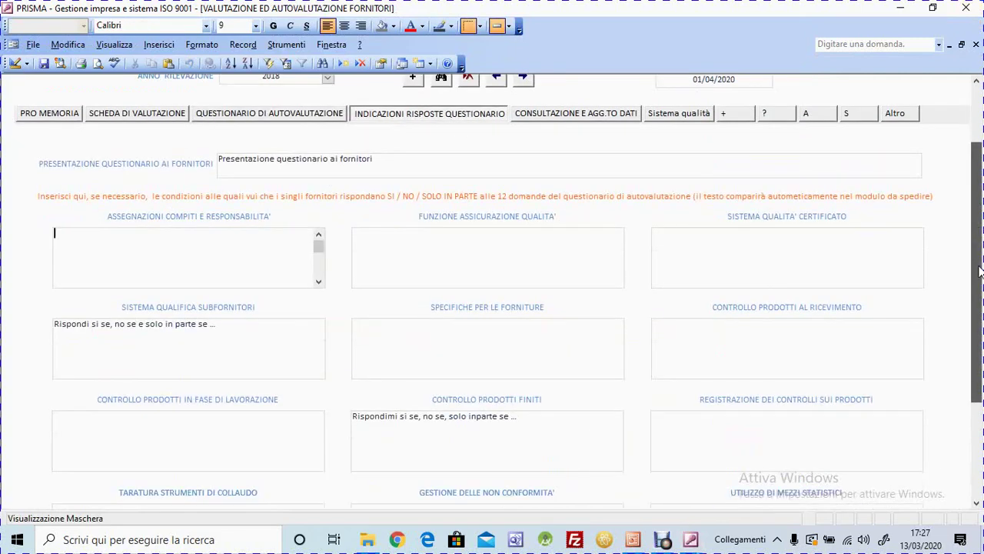
pyautogui.click(542, 286)
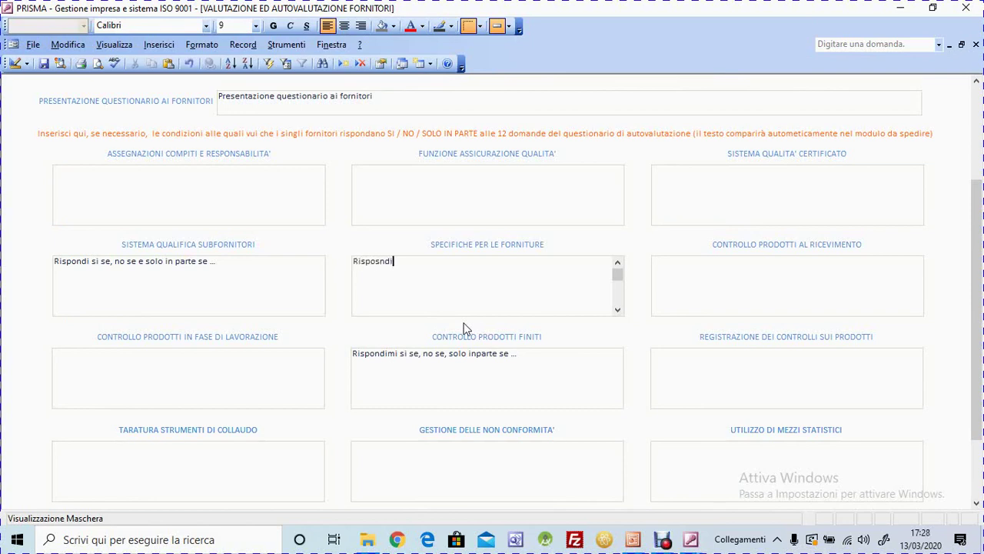
pyautogui.write('mi si solo se ...')
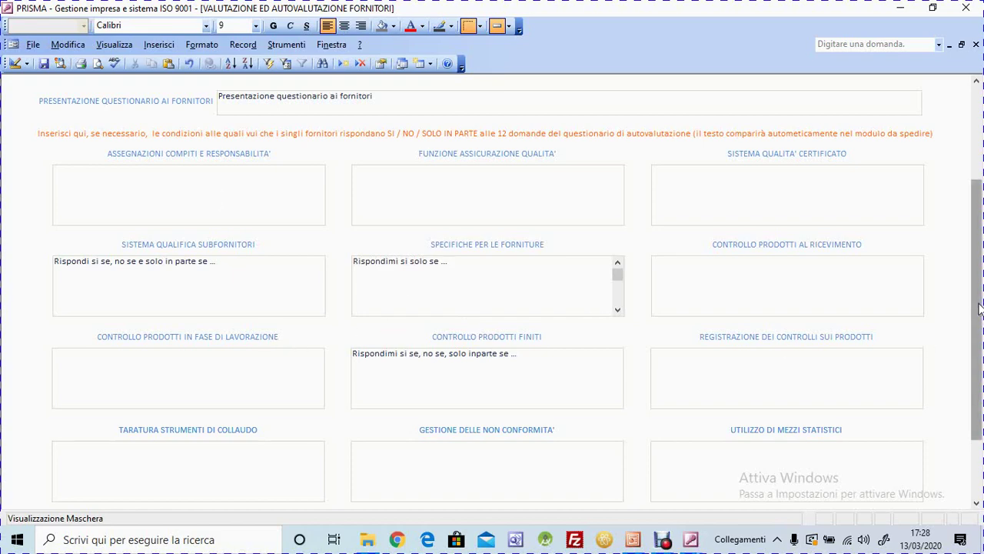
pyautogui.moveTo(979, 308); pyautogui.dragTo(979, 208)
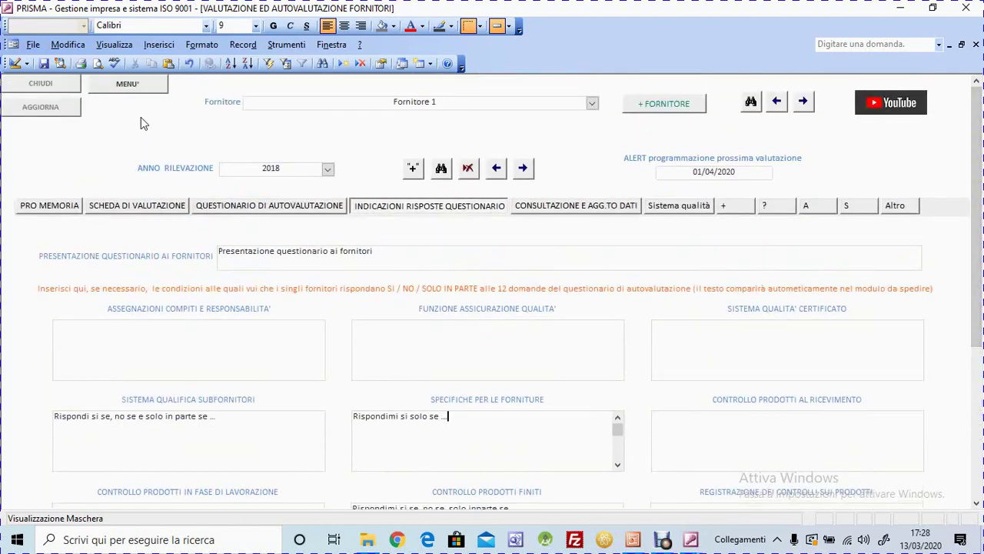
pyautogui.click(60, 112)
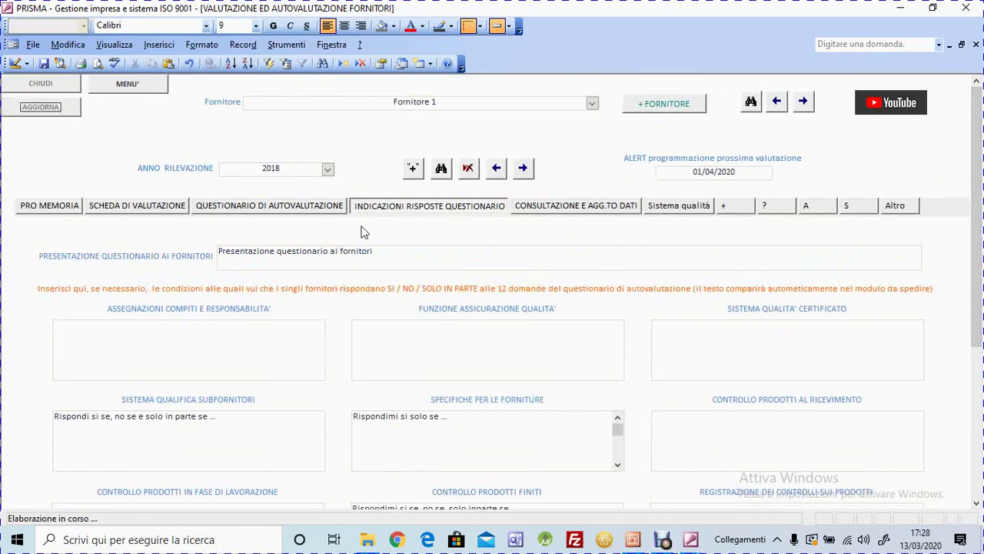
# - Preview the self-assessment questionnaire and check the guidance printed beneath question 5, Specifiche per le forniture
pyautogui.click(309, 209)
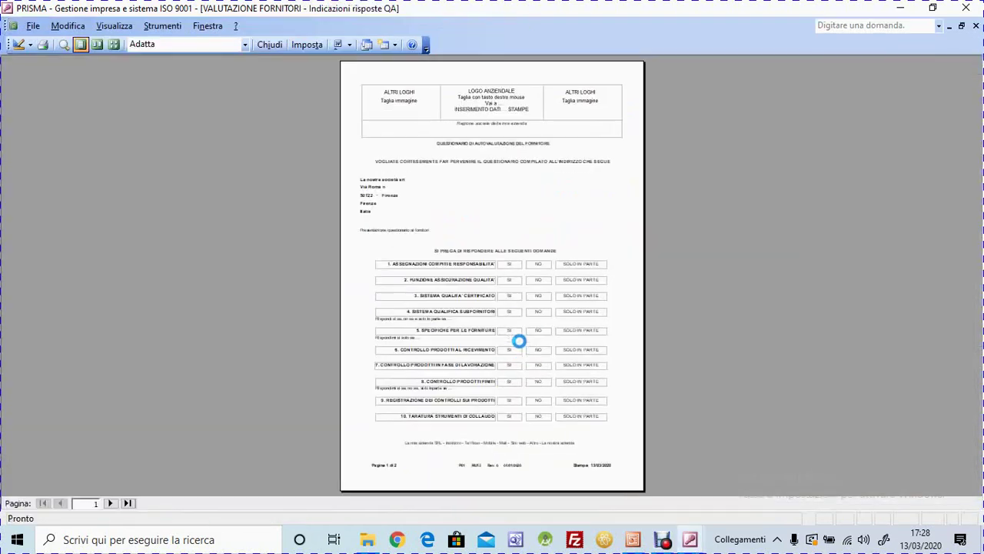
pyautogui.click(519, 341)
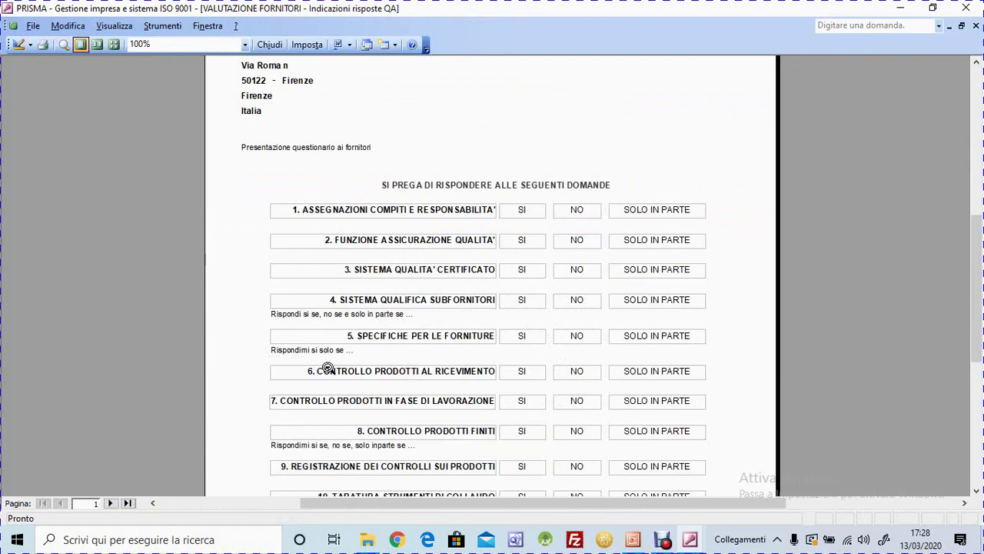
pyautogui.click(977, 27)
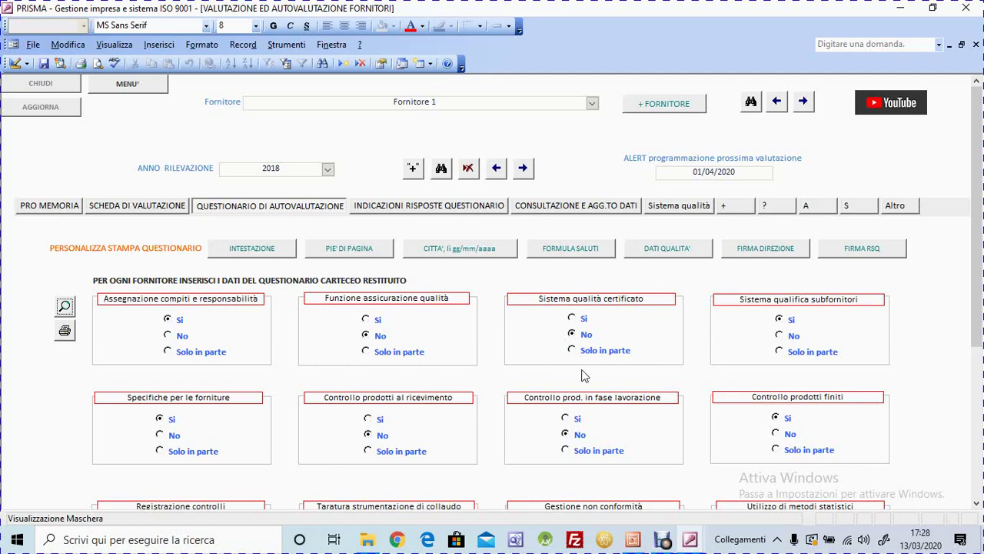
# - Preview the questionnaire again and examine its second page: questions 11 and 12, place and date, closing formula and signature blocks
pyautogui.click(65, 307)
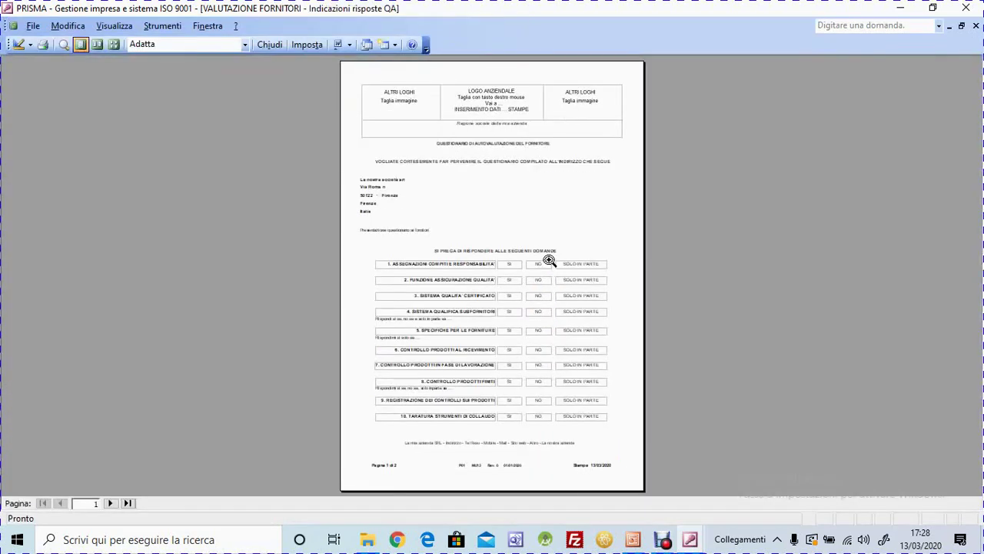
pyautogui.click(549, 260)
pyautogui.scroll(5, 545, 266)
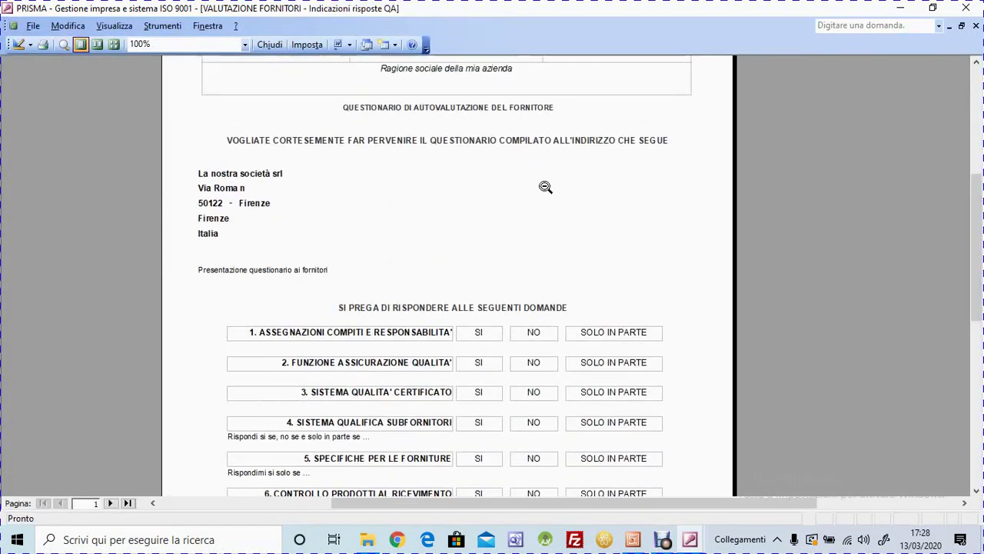
pyautogui.scroll(-3, 564, 228)
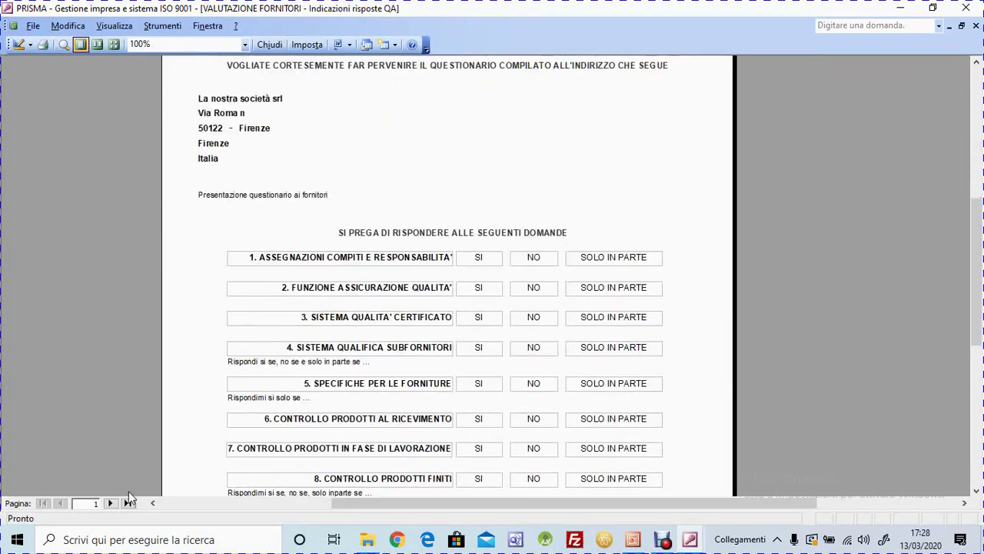
pyautogui.click(110, 502)
pyautogui.scroll(1, 423, 227)
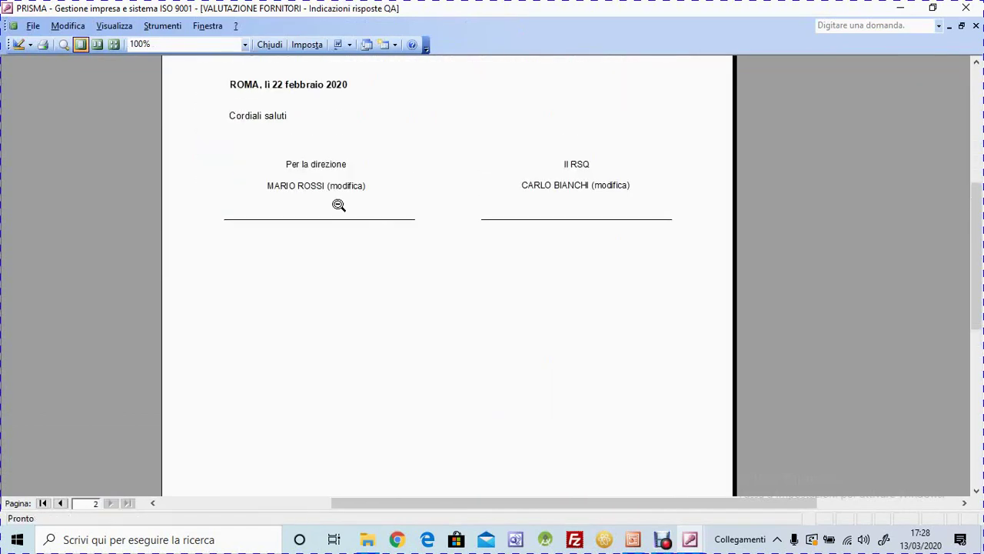
pyautogui.scroll(3, 589, 234)
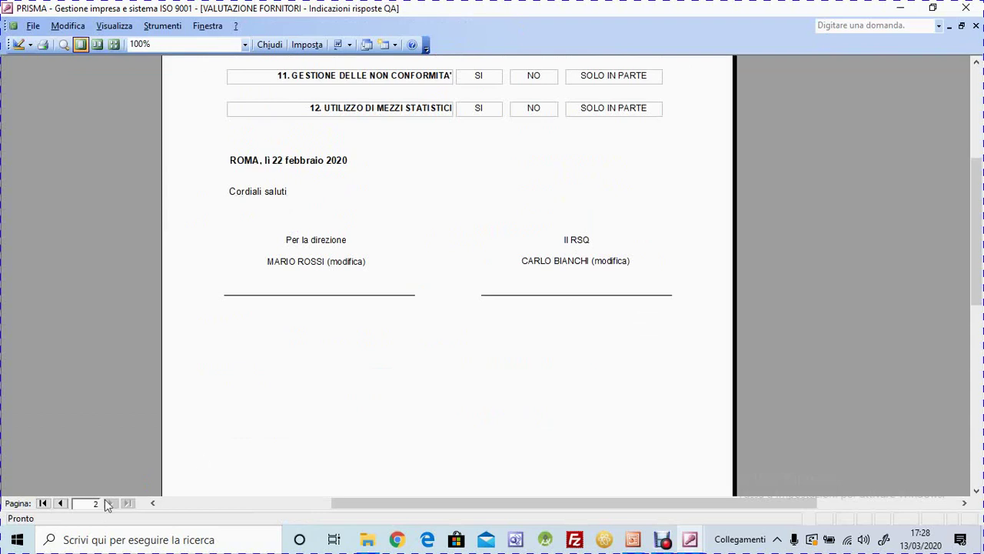
pyautogui.click(975, 26)
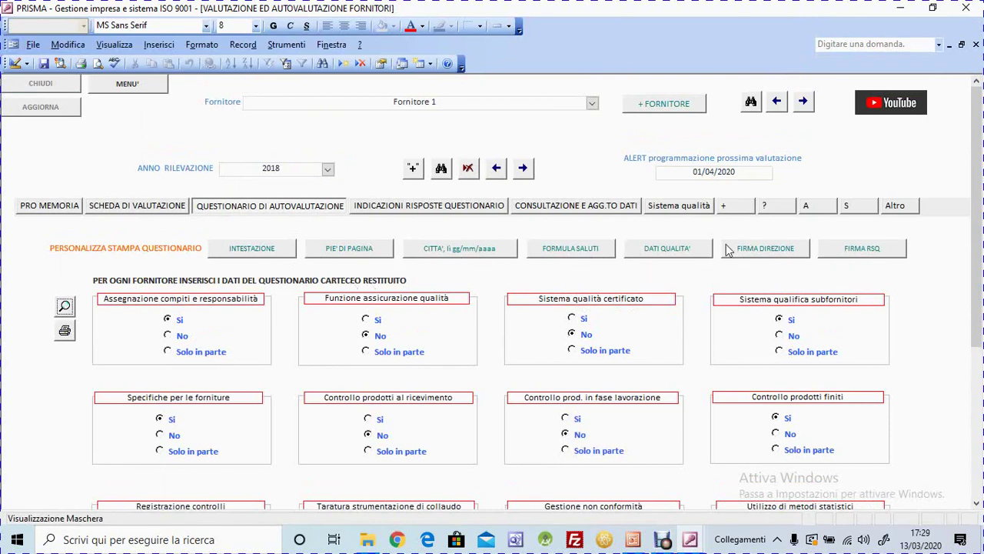
# - Close the supplier evaluation and open the Intestazione form from the print customization of the data entry area
pyautogui.click(60, 88)
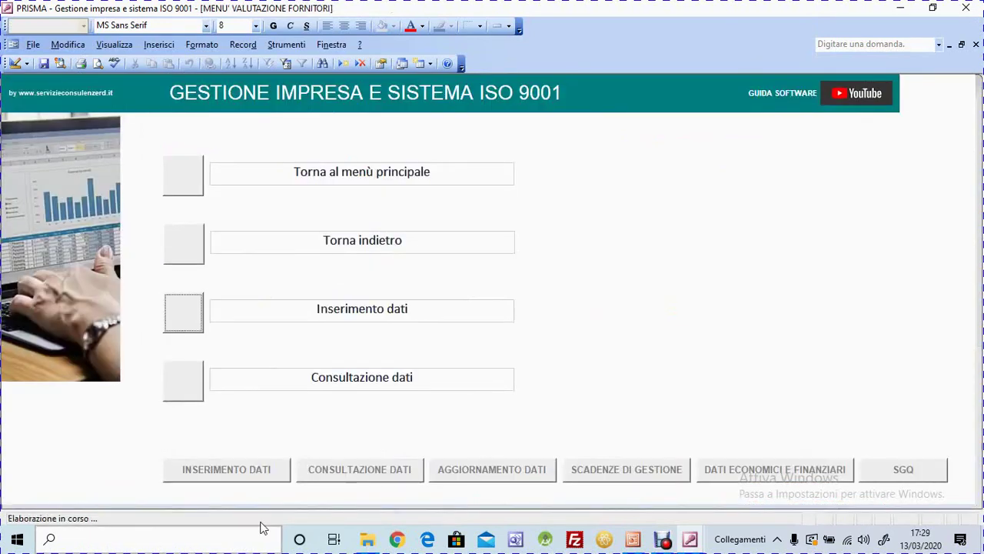
pyautogui.click(256, 471)
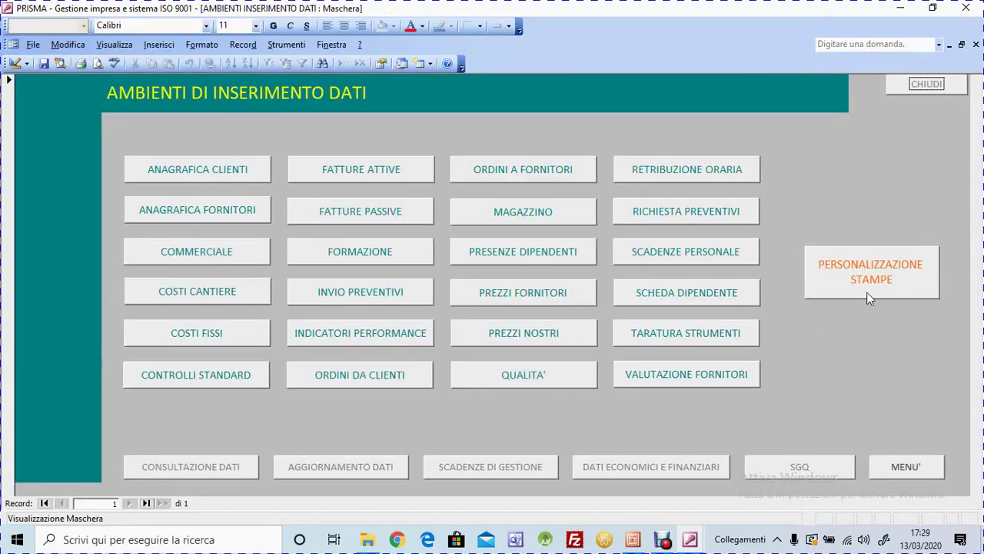
pyautogui.click(861, 288)
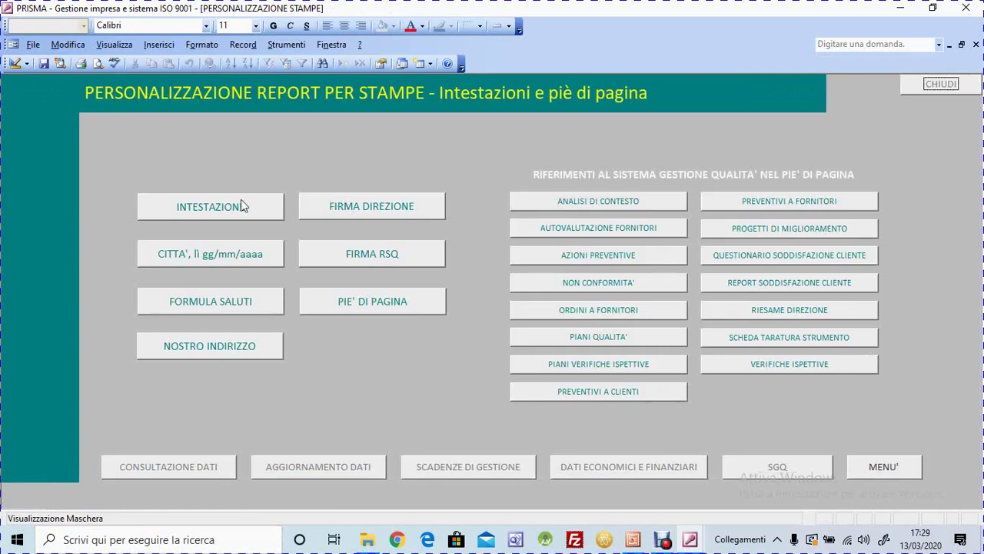
pyautogui.click(239, 214)
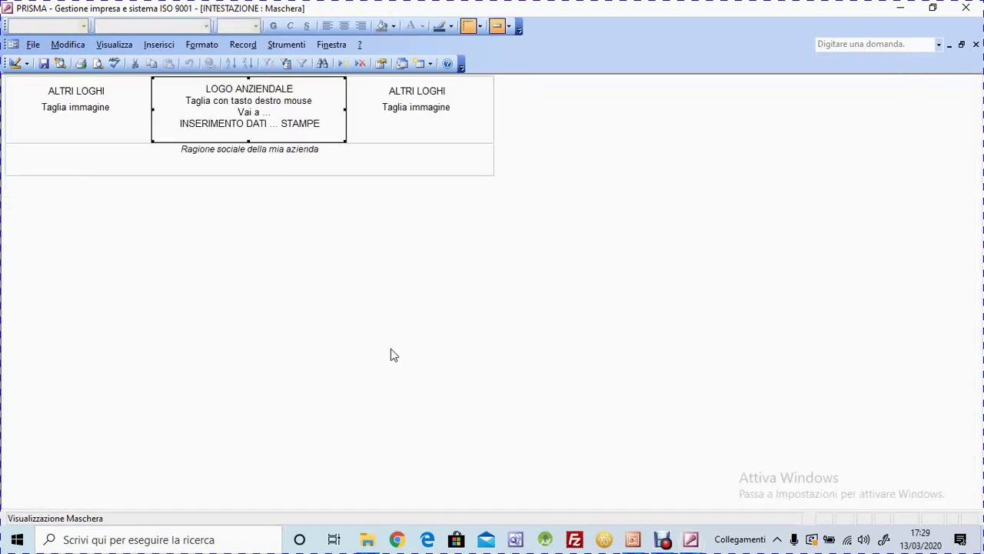
# - Examine the editing options available for the company logo placeholder in the print header
pyautogui.rightClick(271, 113)
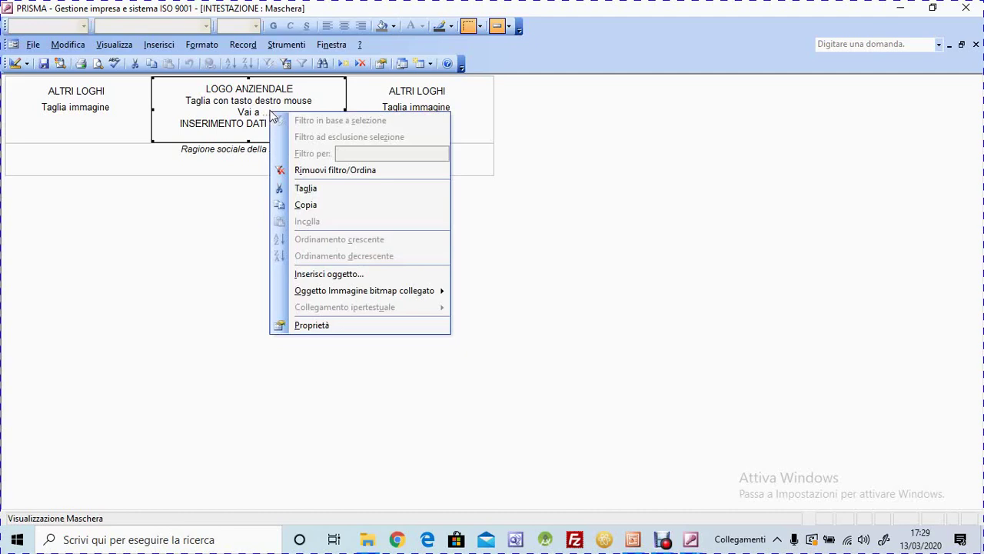
pyautogui.click(196, 229)
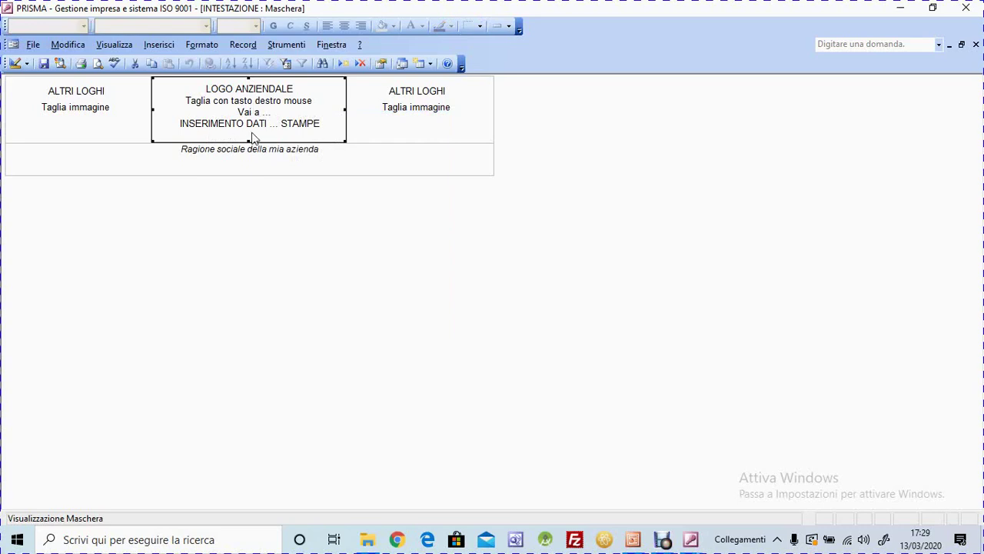
pyautogui.rightClick(266, 116)
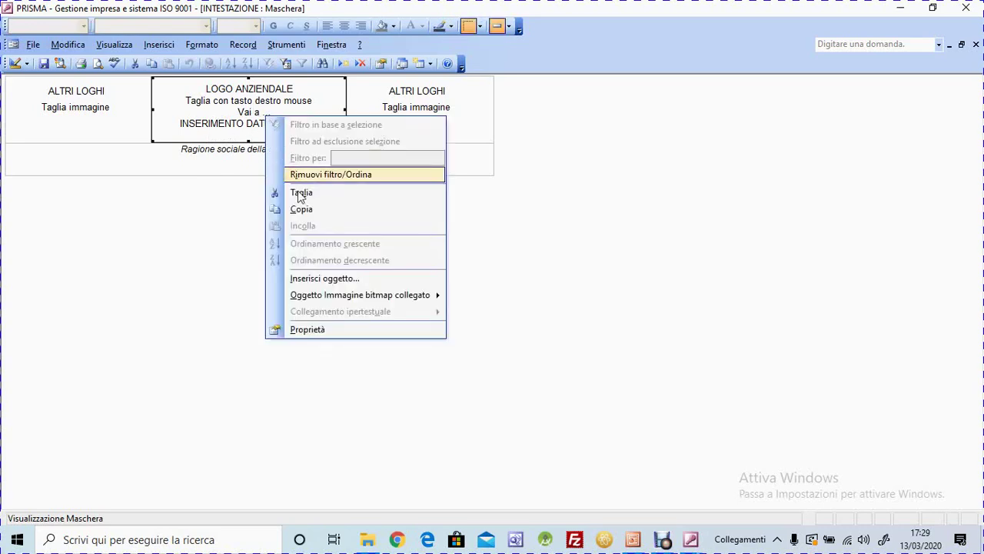
pyautogui.click(183, 275)
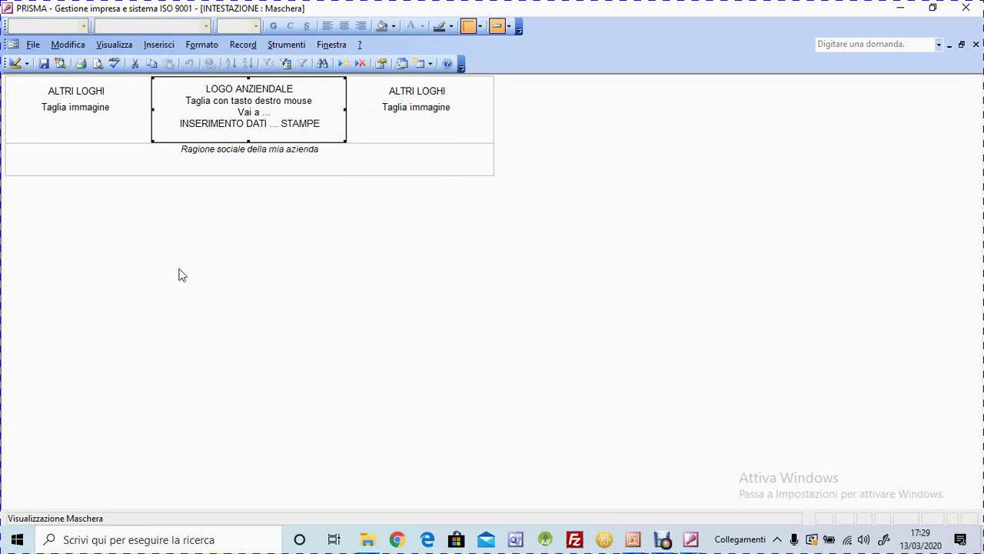
pyautogui.rightClick(245, 88)
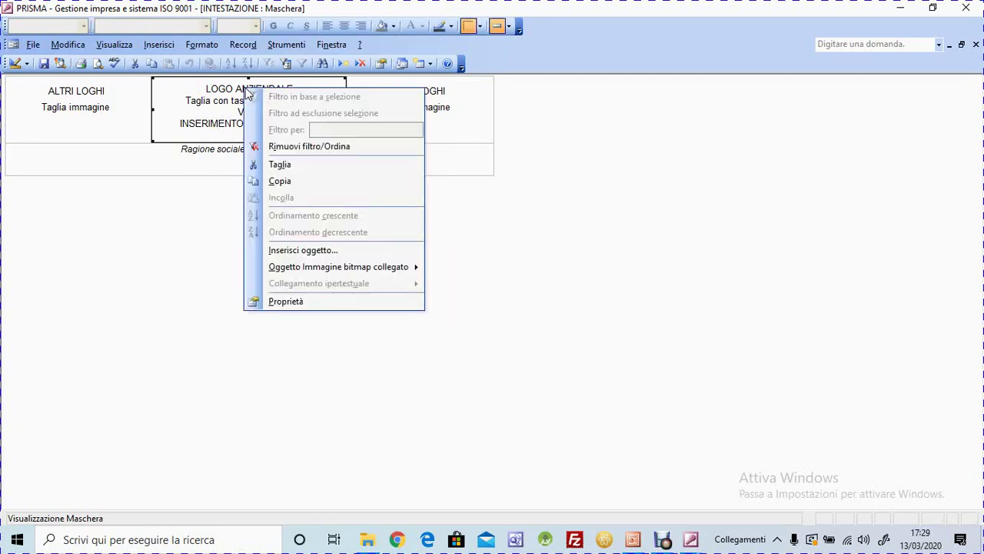
pyautogui.click(192, 250)
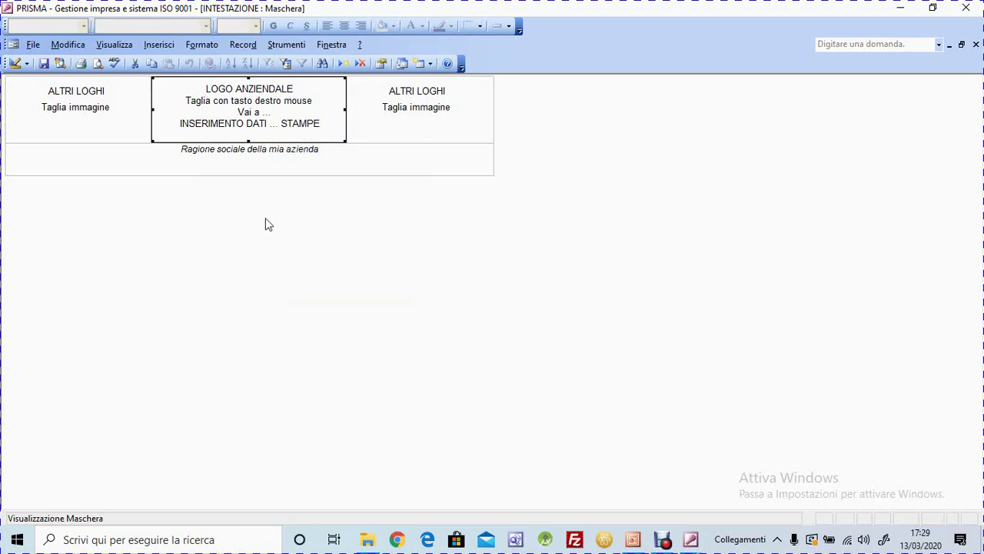
# - Try to insert an object created from file, with linking enabled, in the company logo placeholder
pyautogui.rightClick(261, 113)
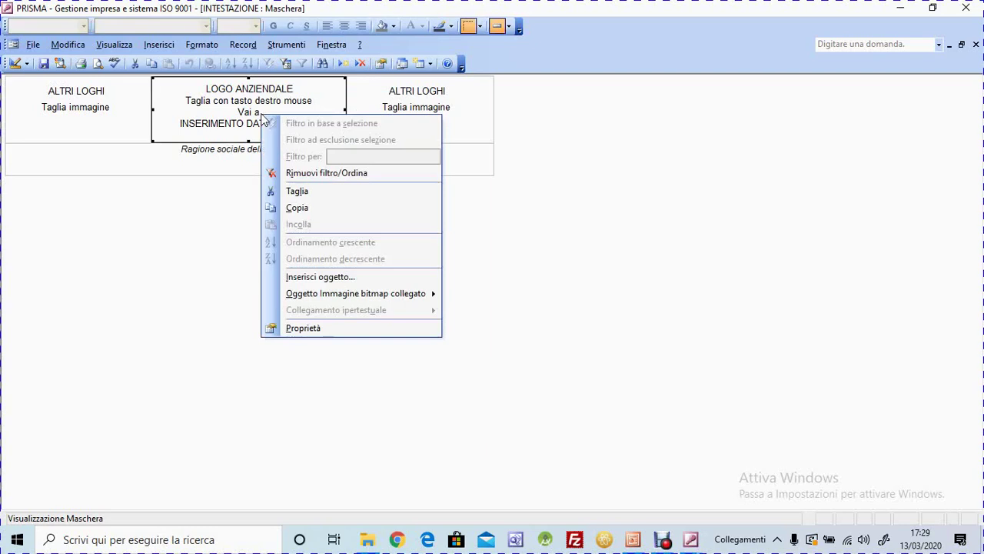
pyautogui.click(306, 282)
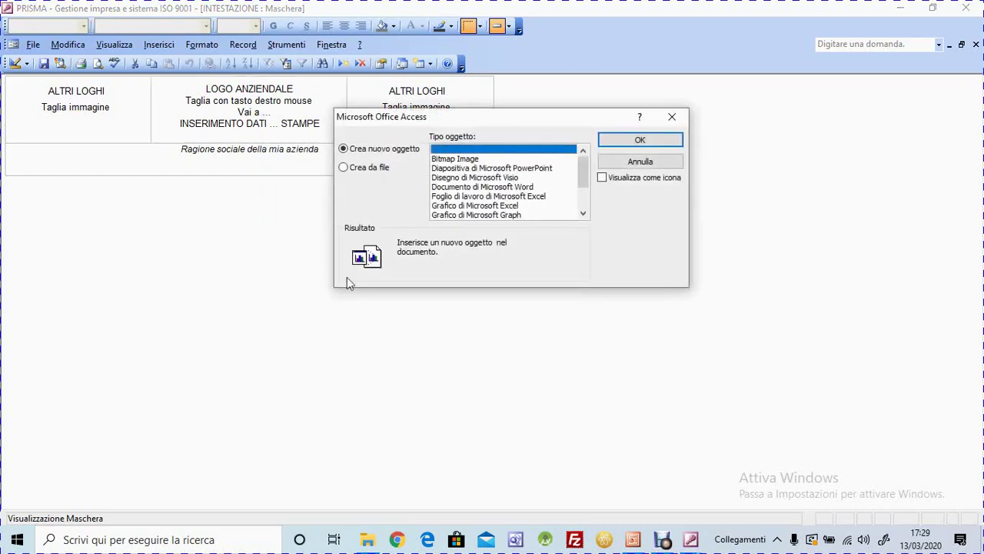
pyautogui.click(350, 169)
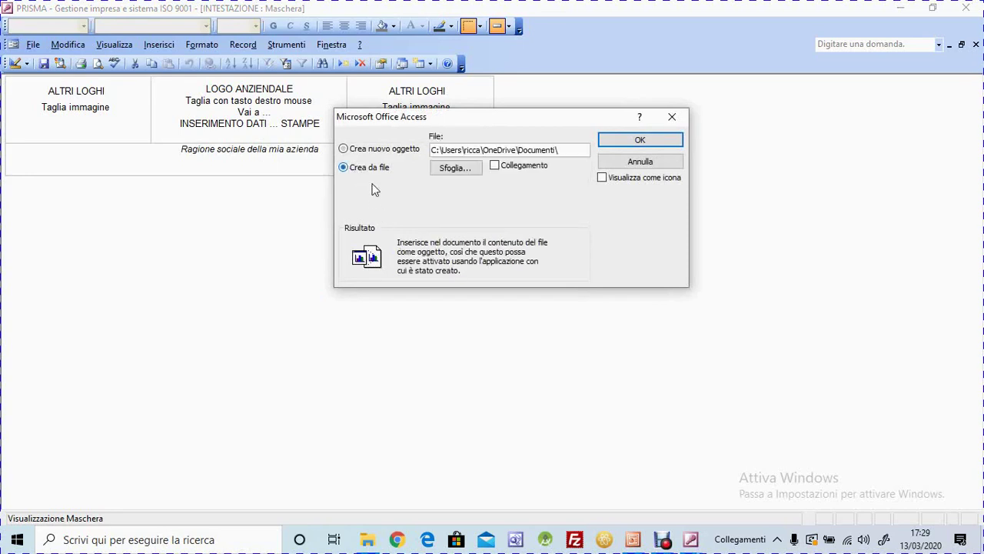
pyautogui.click(494, 165)
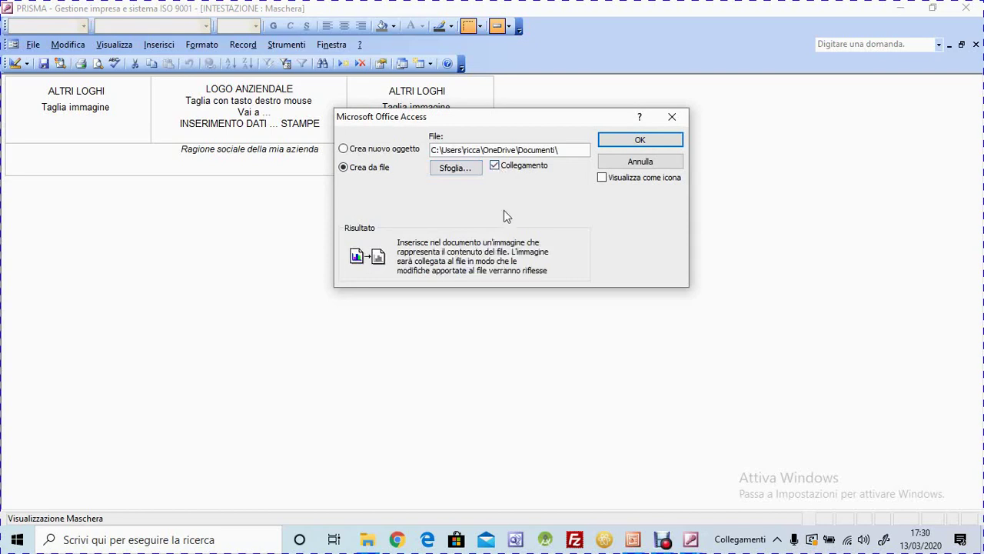
pyautogui.click(673, 118)
# - Select the whole company name line beneath the header logos and close the header form
pyautogui.moveTo(369, 151); pyautogui.dragTo(292, 152)
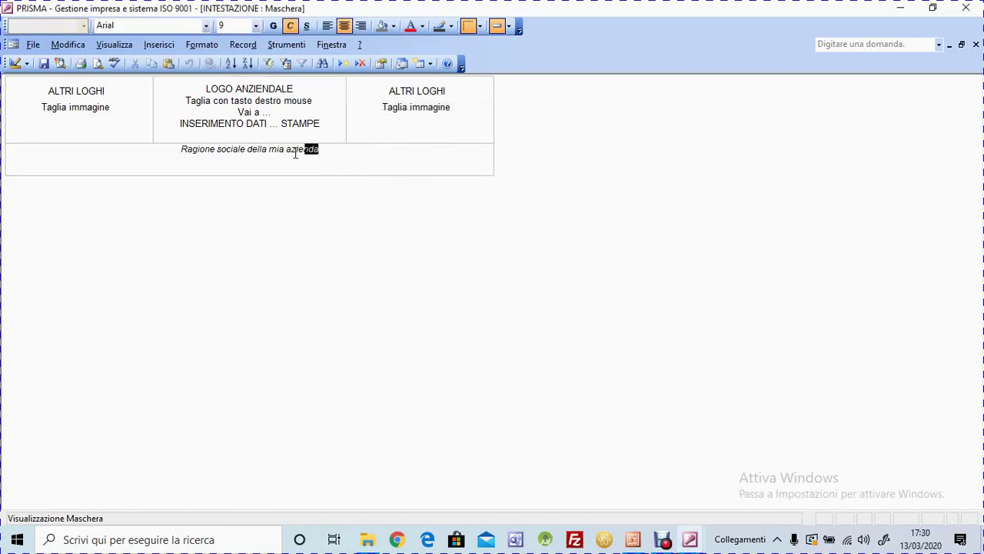
pyautogui.moveTo(156, 152); pyautogui.dragTo(361, 156)
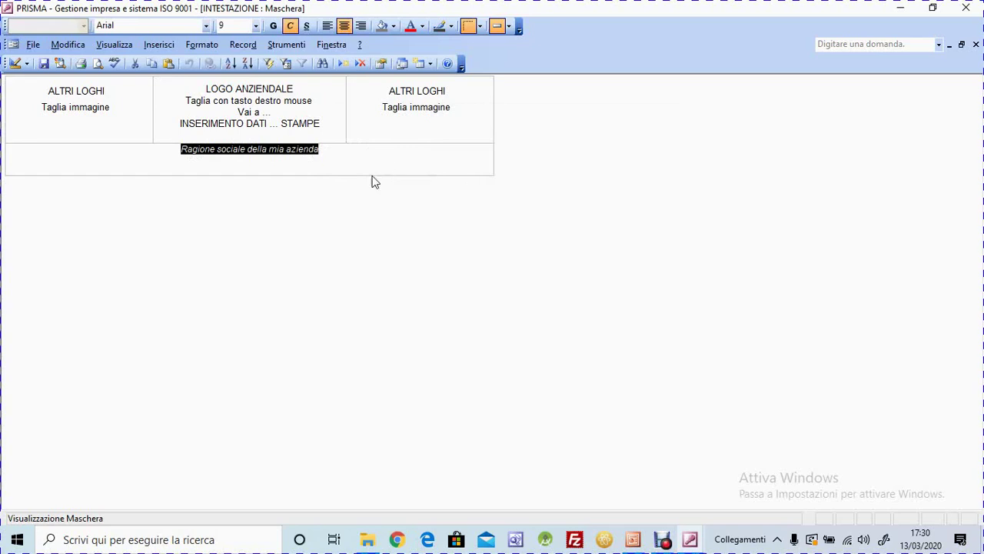
pyautogui.click(975, 44)
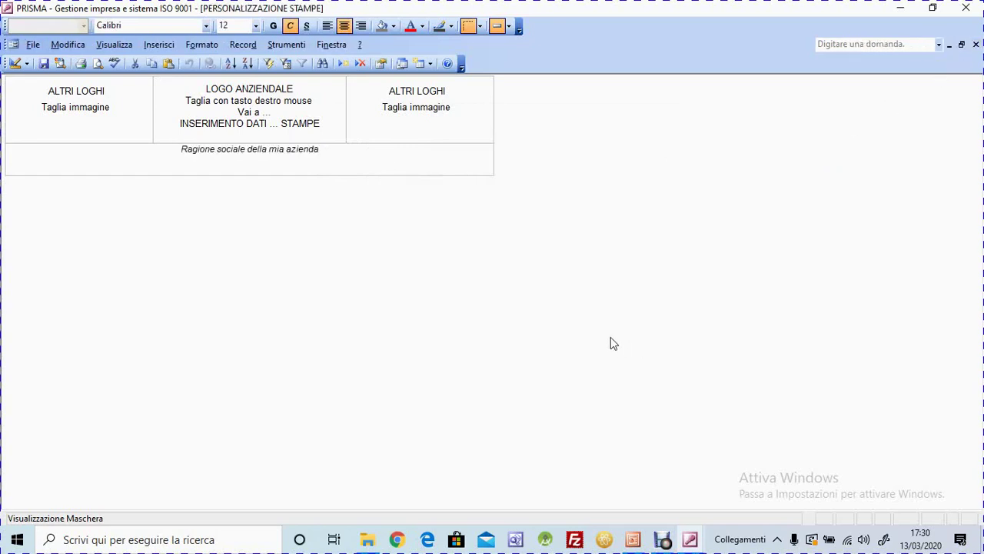
# - Open the Piè di pagina form of the print customization, place the cursor in the company footer line and close the form
pyautogui.click(386, 300)
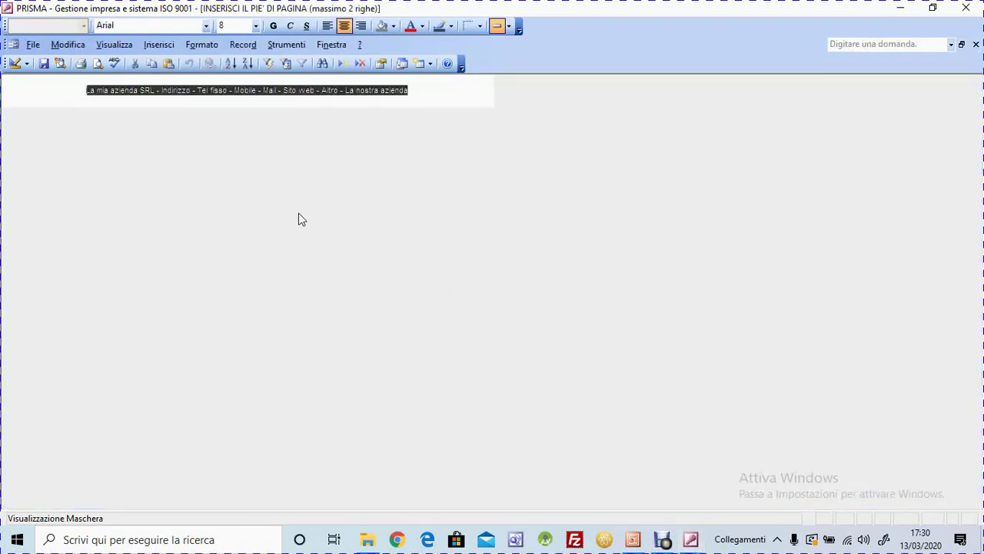
pyautogui.click(210, 97)
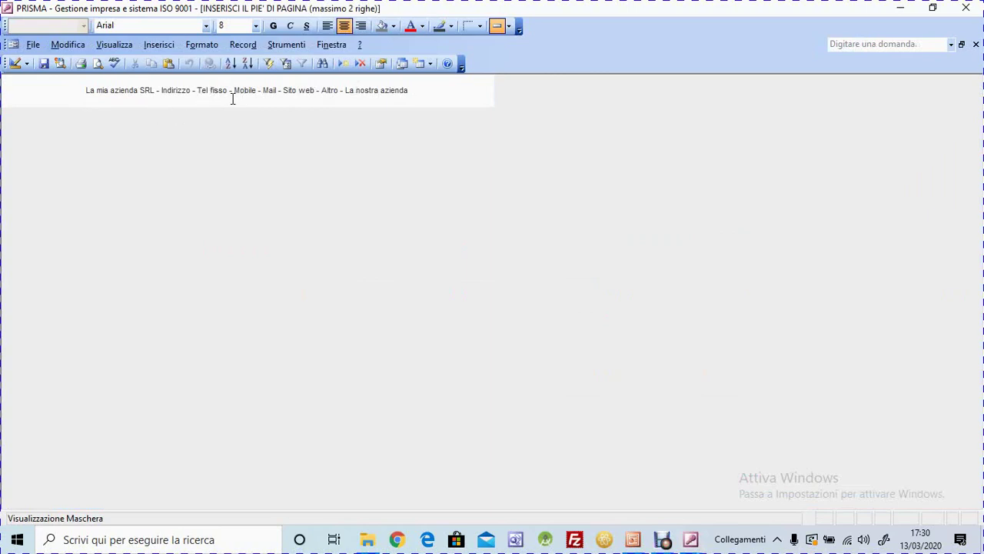
pyautogui.click(976, 44)
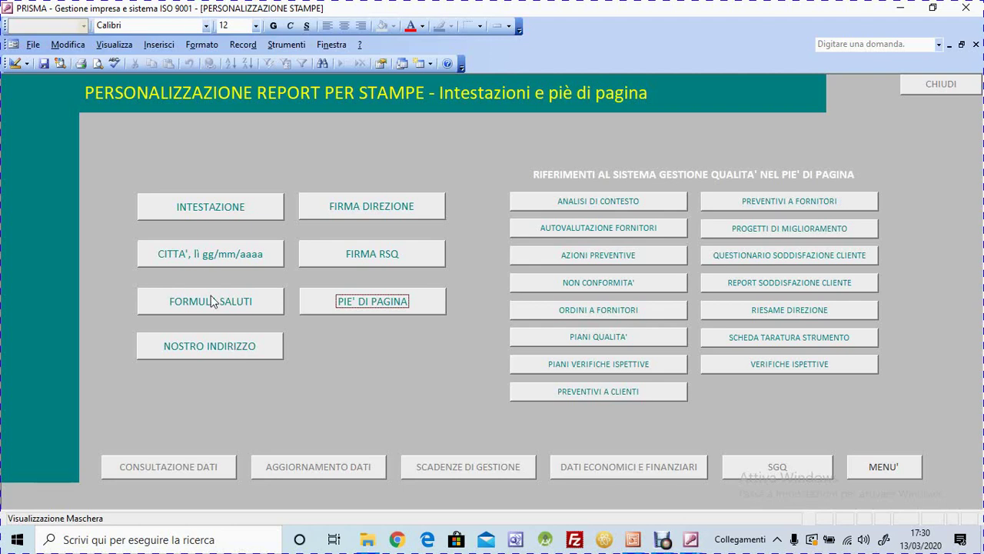
# - Open the city and date form of the print customization, place the cursor in the date line and close the form
pyautogui.click(207, 255)
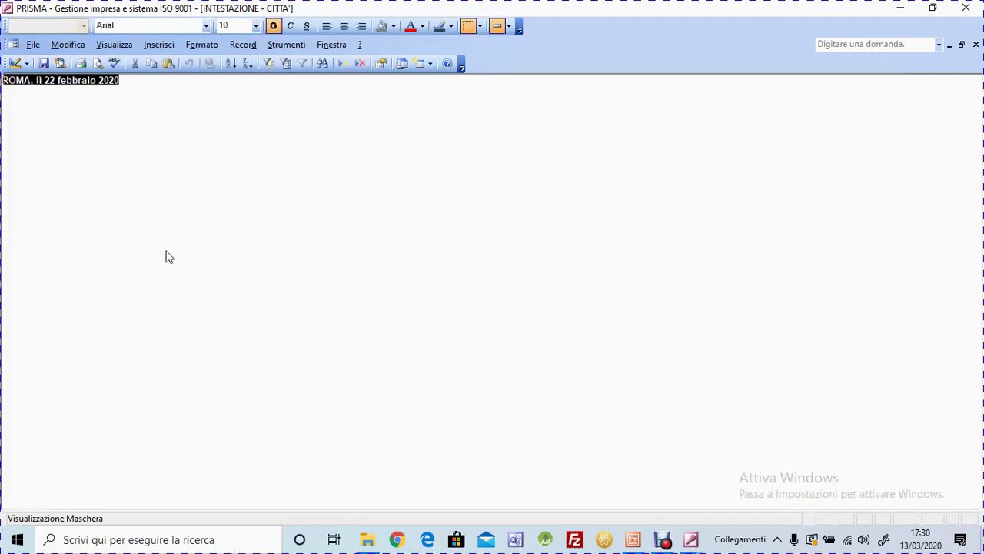
pyautogui.click(78, 81)
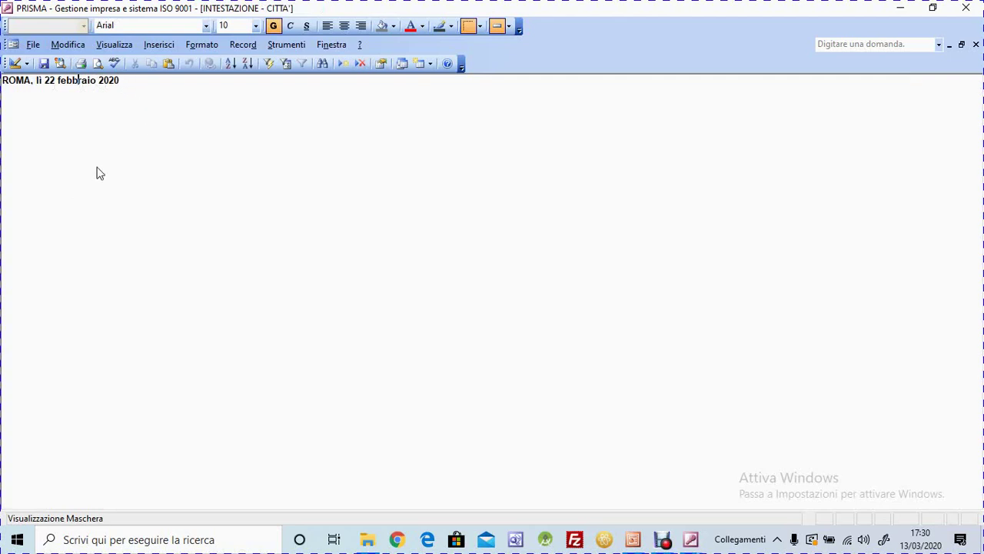
pyautogui.click(976, 45)
# - Open the Formula saluti form, place the cursor after the closing greeting and close the form
pyautogui.click(177, 300)
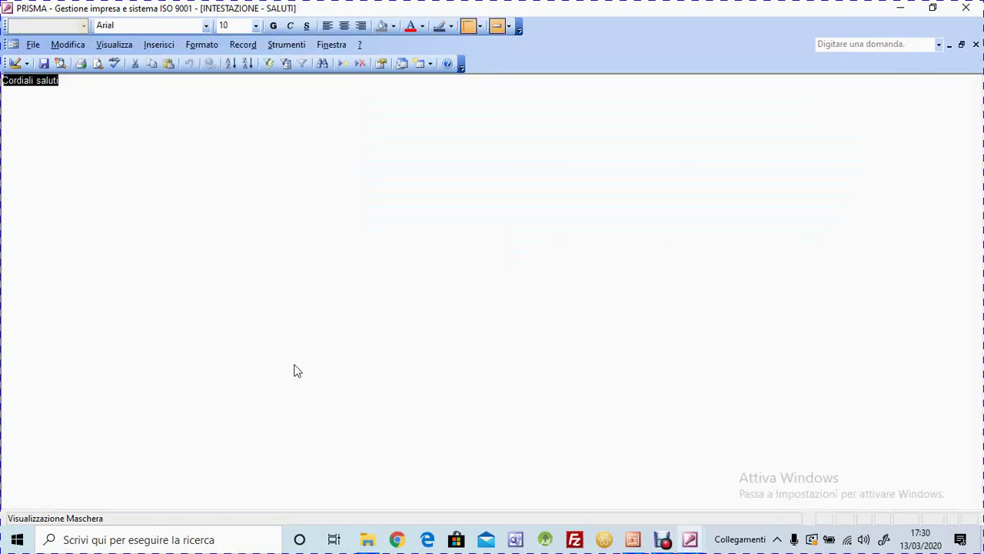
pyautogui.click(98, 83)
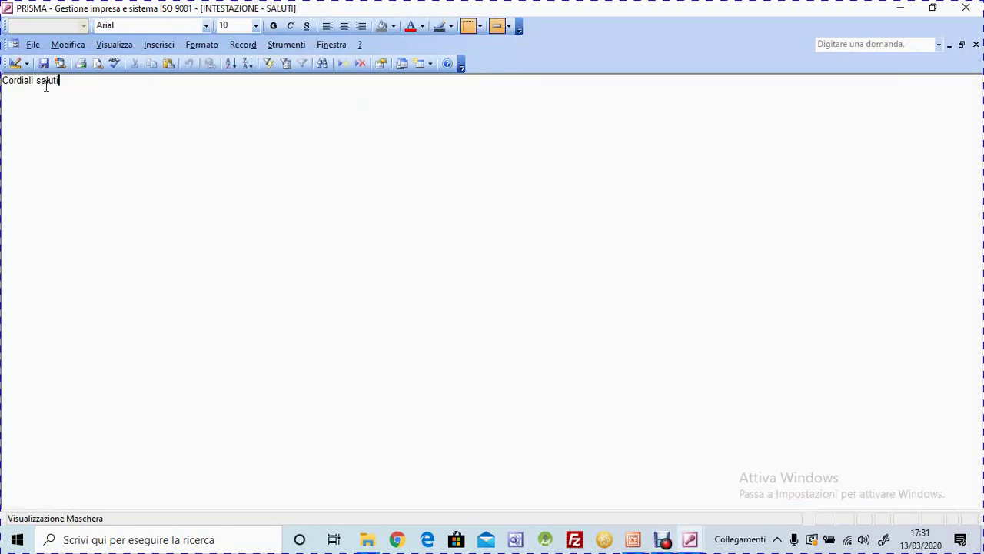
pyautogui.click(976, 45)
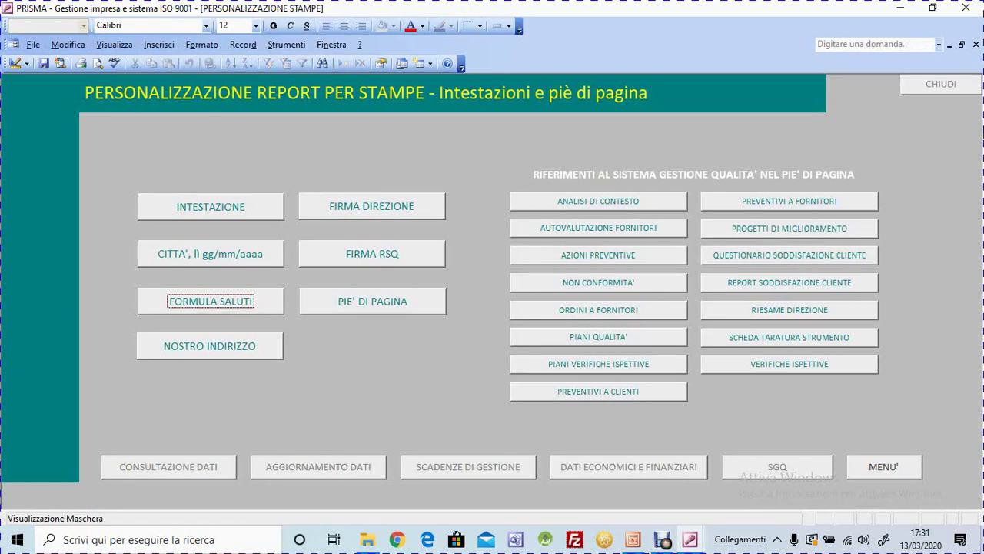
# - Leave the print customization and the data entry area, and reopen the supplier evaluation data entry form
pyautogui.click(941, 84)
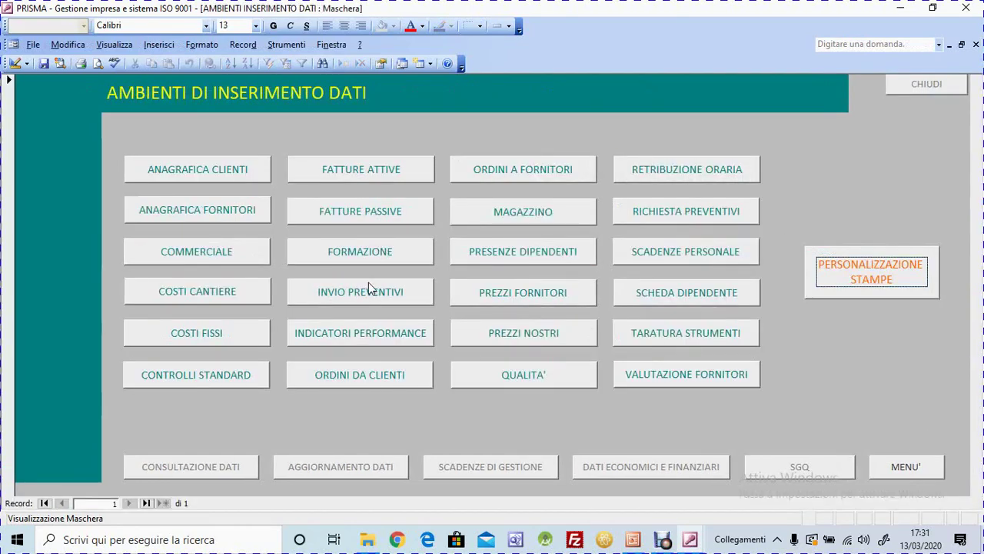
pyautogui.click(936, 85)
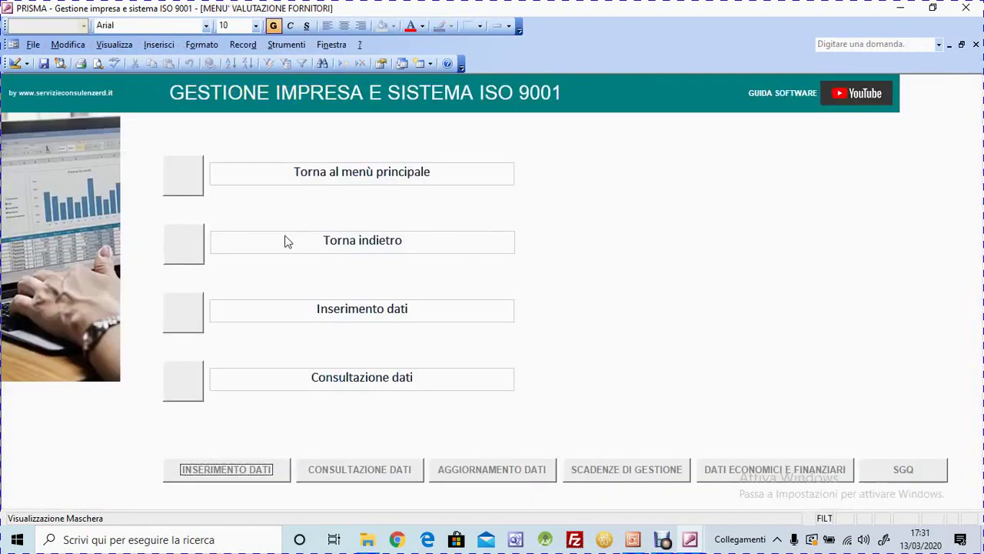
pyautogui.click(196, 315)
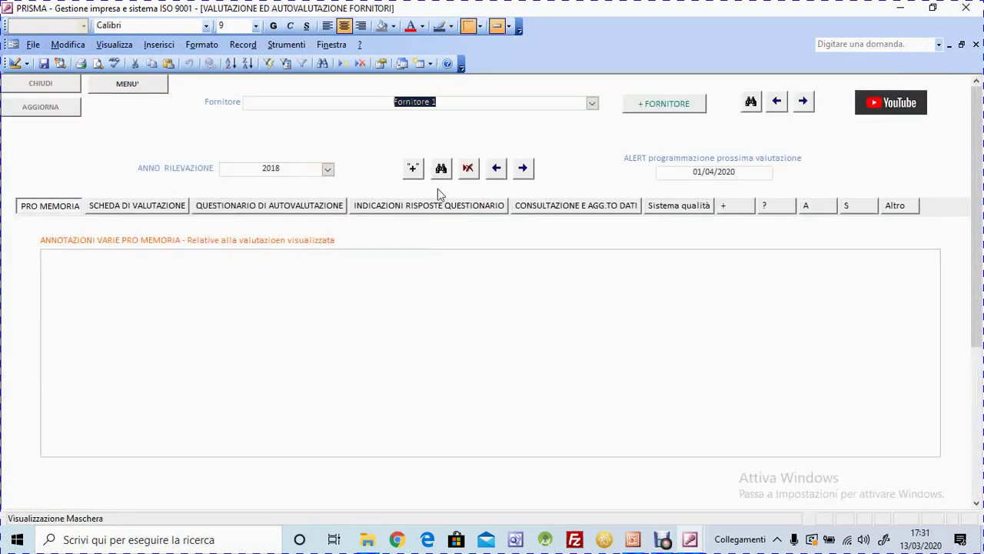
# - Display the self-assessment questionnaire of Fornitore 1, looking briefly at its evaluation sheet
pyautogui.click(462, 106)
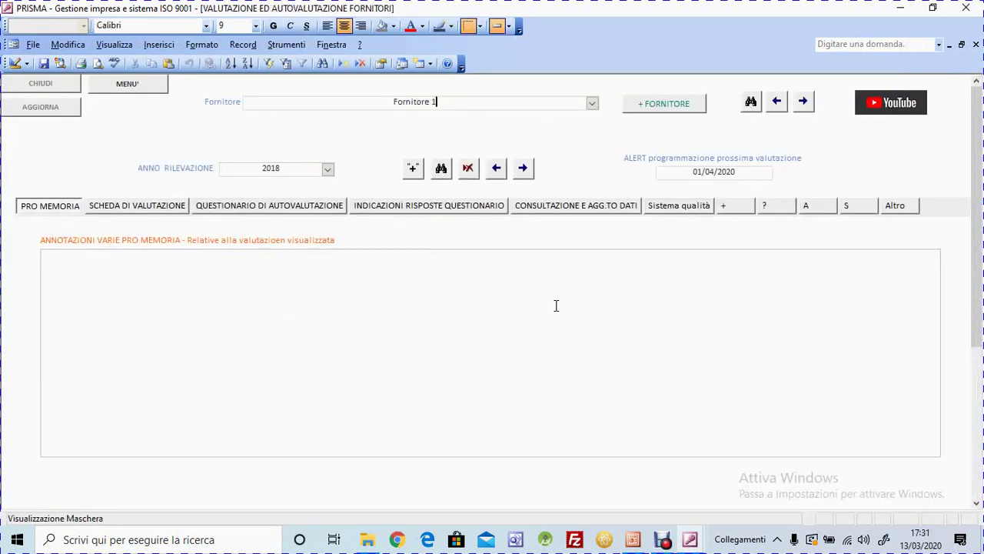
pyautogui.click(262, 207)
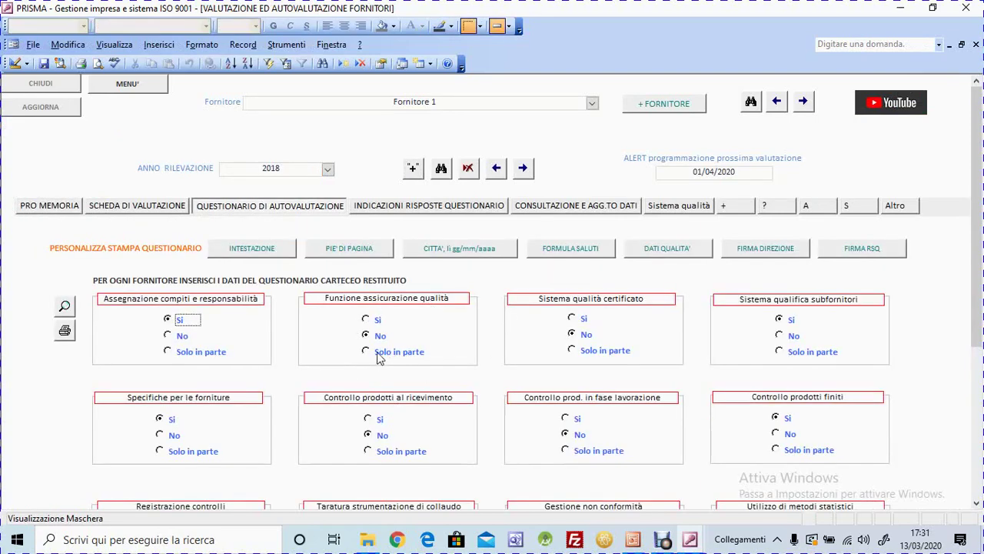
pyautogui.click(158, 206)
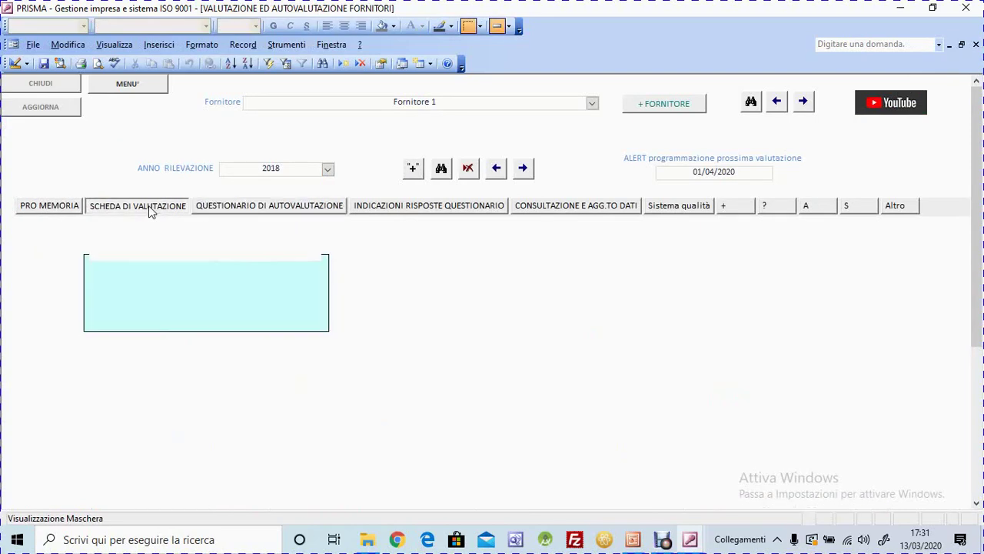
pyautogui.click(248, 208)
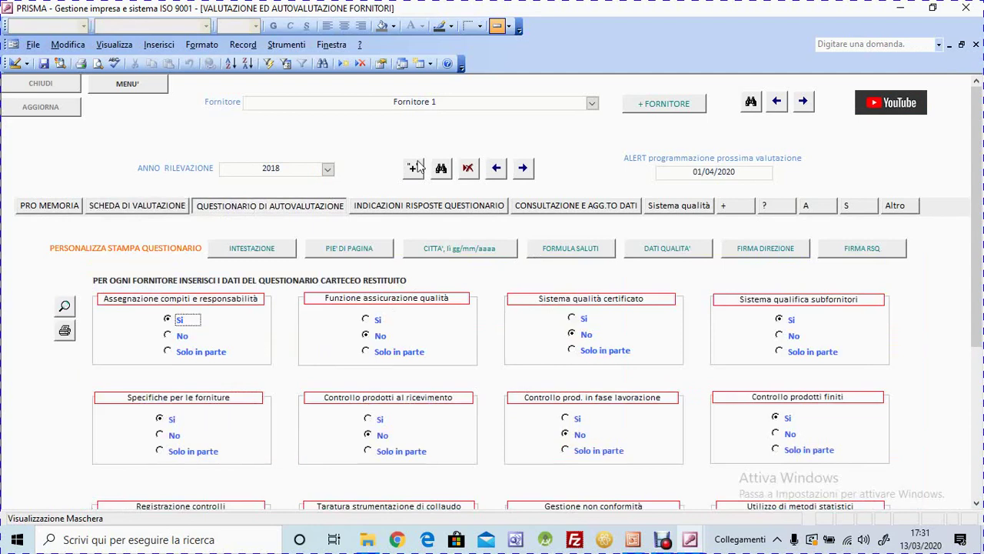
# - Search the Fornitore field for 2, matching any part of the field, and close the search at the found record
pyautogui.click(447, 106)
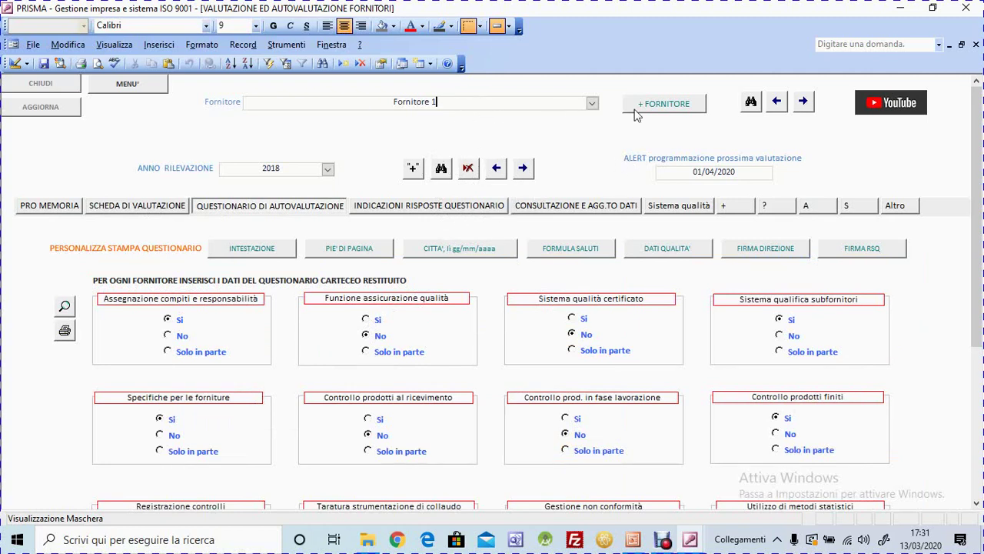
pyautogui.click(752, 102)
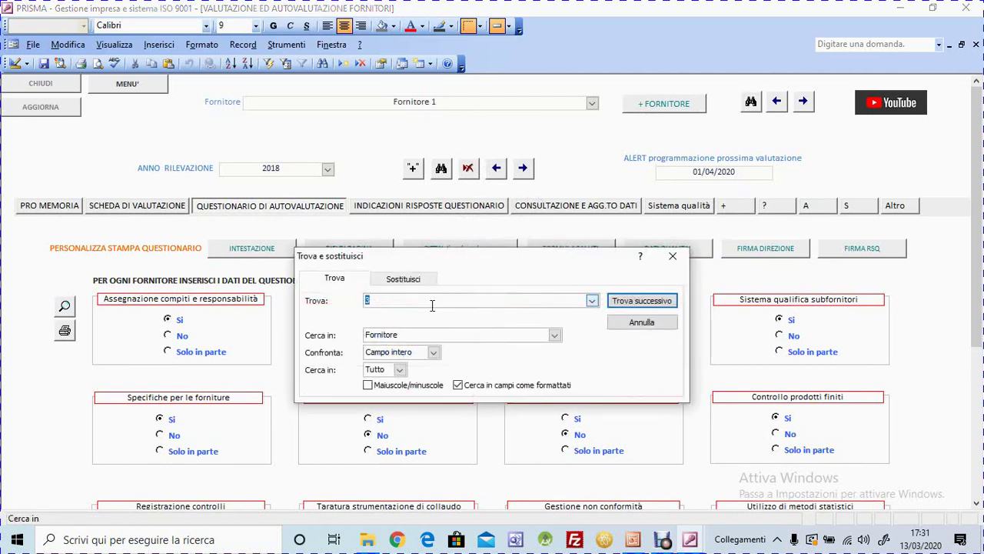
pyautogui.click(440, 305)
pyautogui.click(434, 353)
pyautogui.click(429, 362)
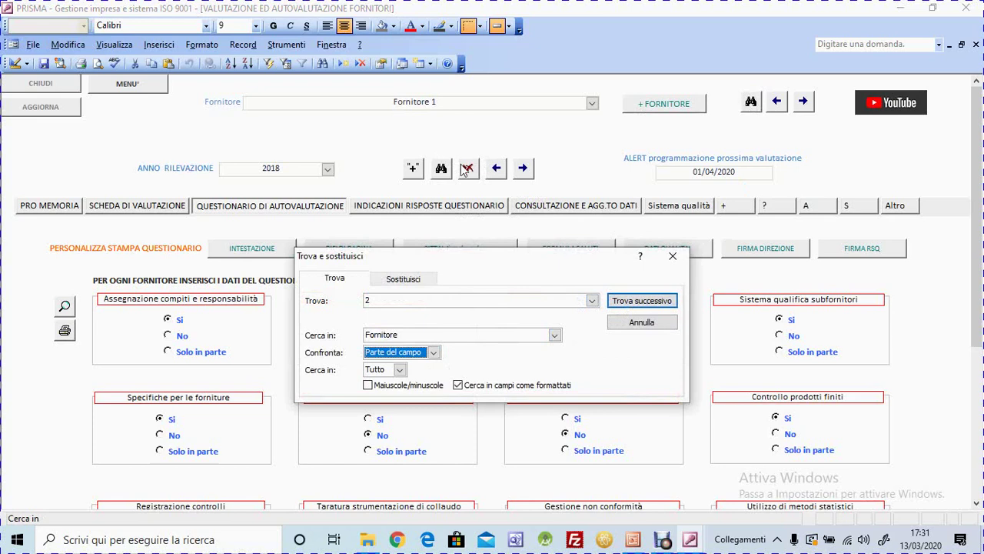
pyautogui.click(638, 300)
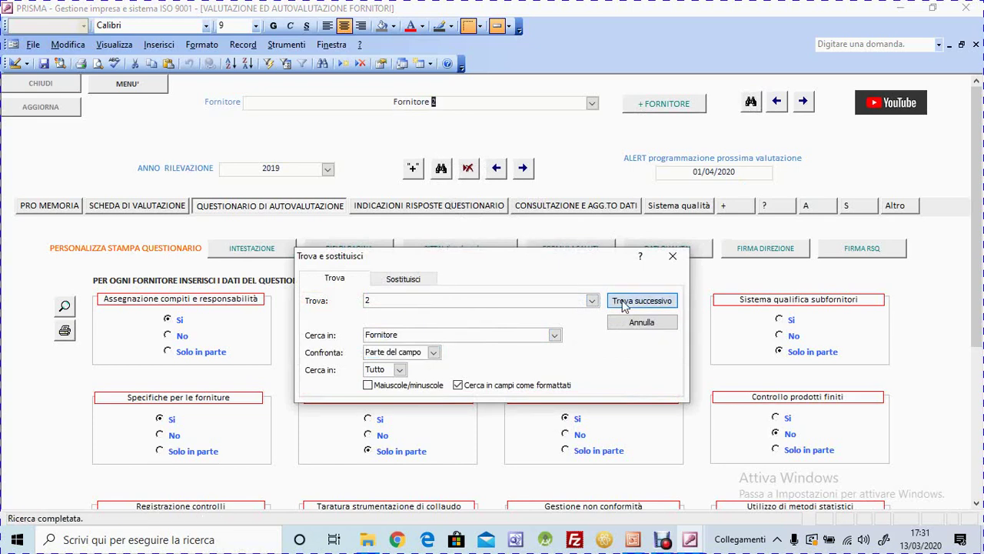
pyautogui.click(673, 256)
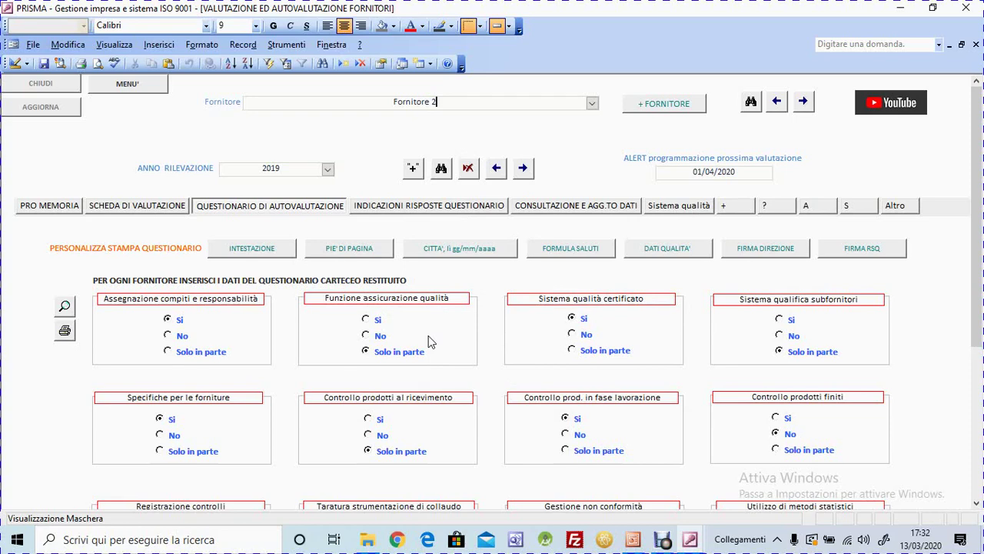
# - Return to the Fornitore 1 record for 2018 and review its questionnaire answers and self-assessment score
pyautogui.moveTo(978, 170)
pyautogui.mouseDown()
pyautogui.moveTo(979, 186)
pyautogui.moveTo(980, 171)
pyautogui.mouseUp()
pyautogui.click(776, 103)
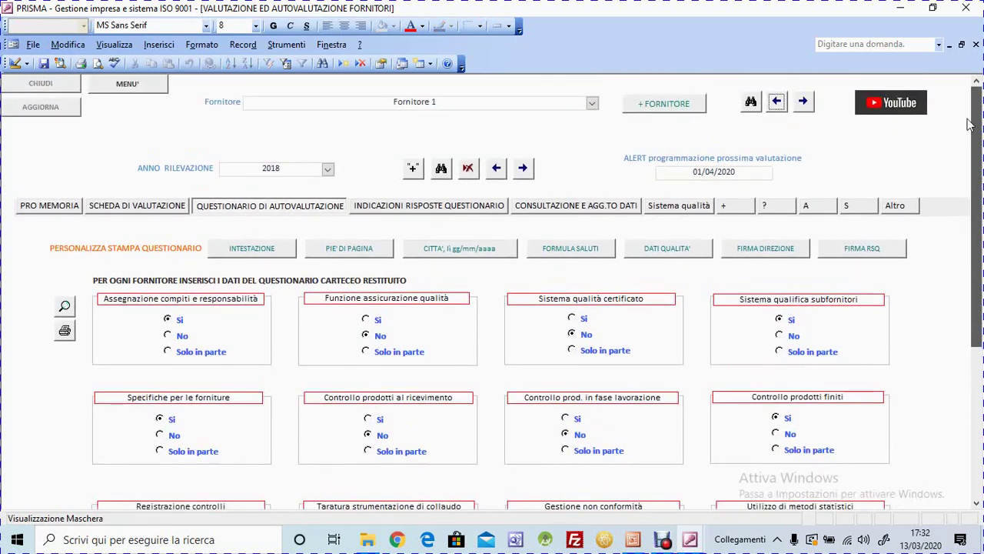
pyautogui.scroll(-5, 817, 275)
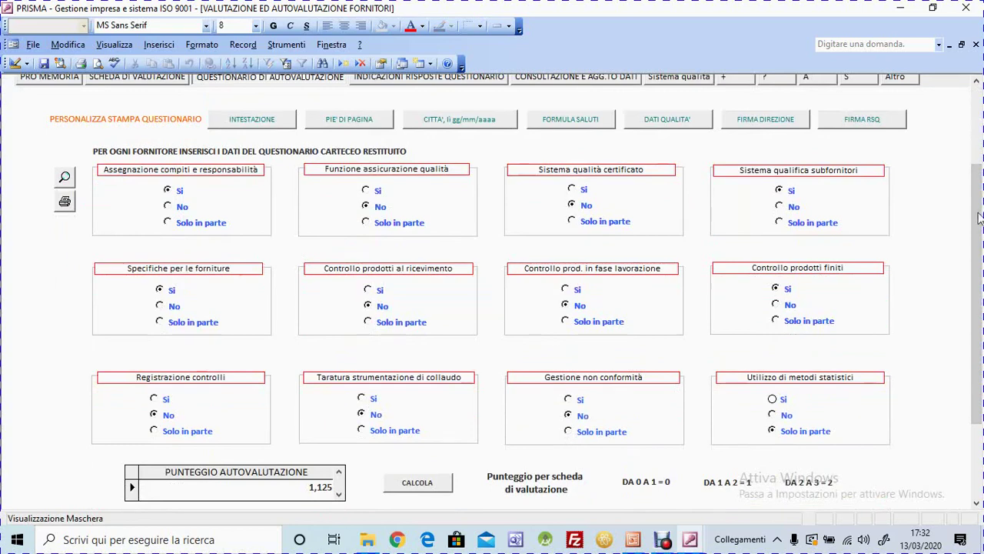
pyautogui.moveTo(980, 218); pyautogui.dragTo(981, 252)
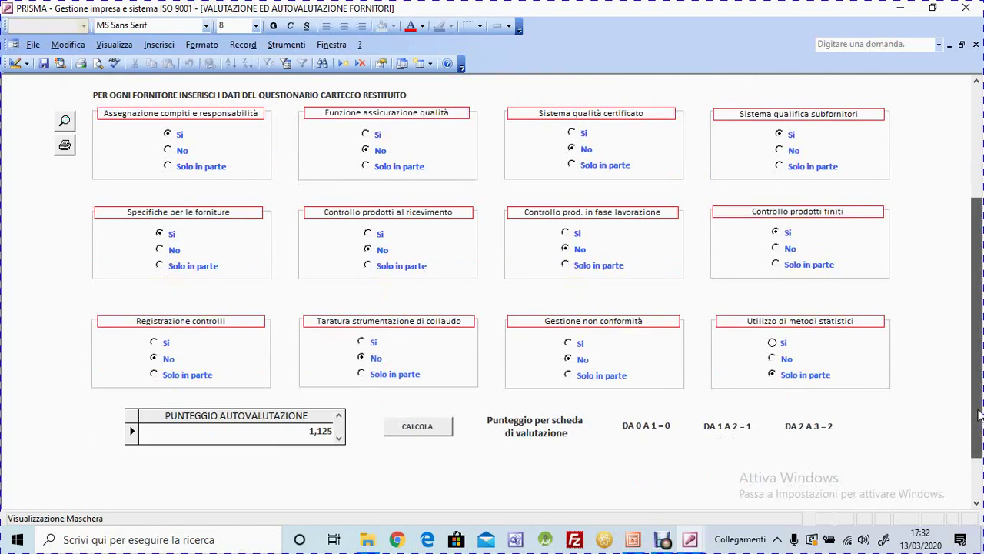
pyautogui.moveTo(980, 415); pyautogui.dragTo(980, 305)
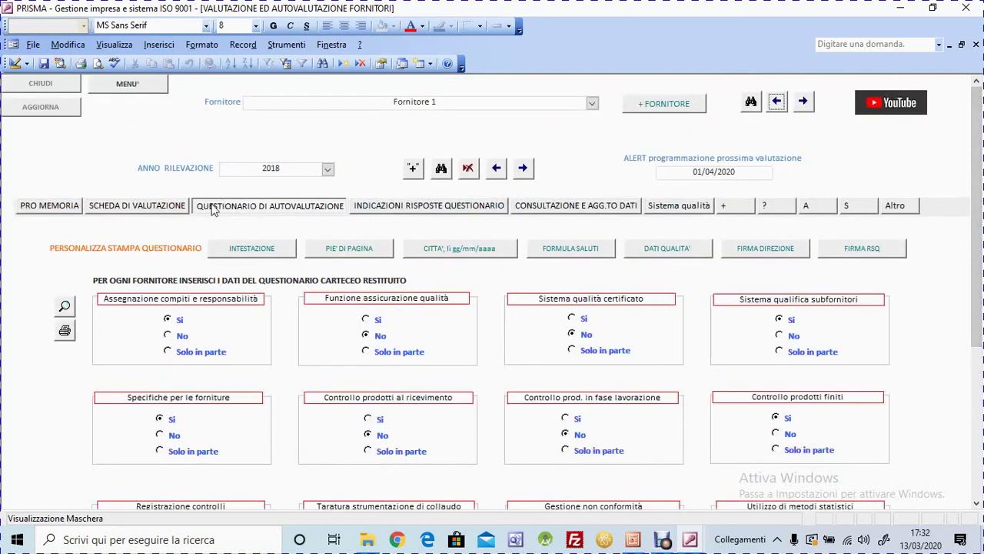
# - In the evaluation sheet of Fornitore 1, set criterion 14, Questionario autovalutazione, to UNO
pyautogui.click(173, 208)
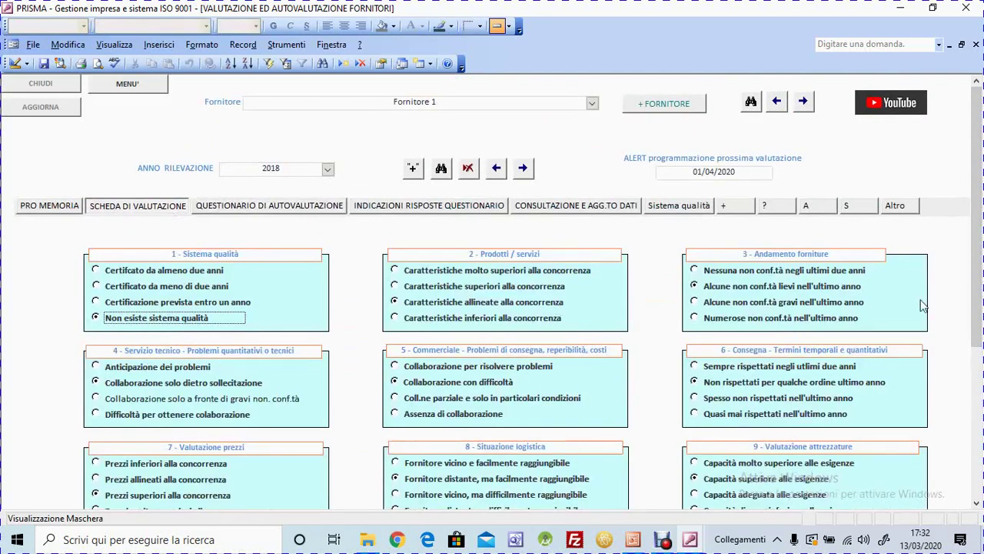
pyautogui.moveTo(975, 260); pyautogui.dragTo(975, 368)
pyautogui.click(832, 416)
pyautogui.click(833, 401)
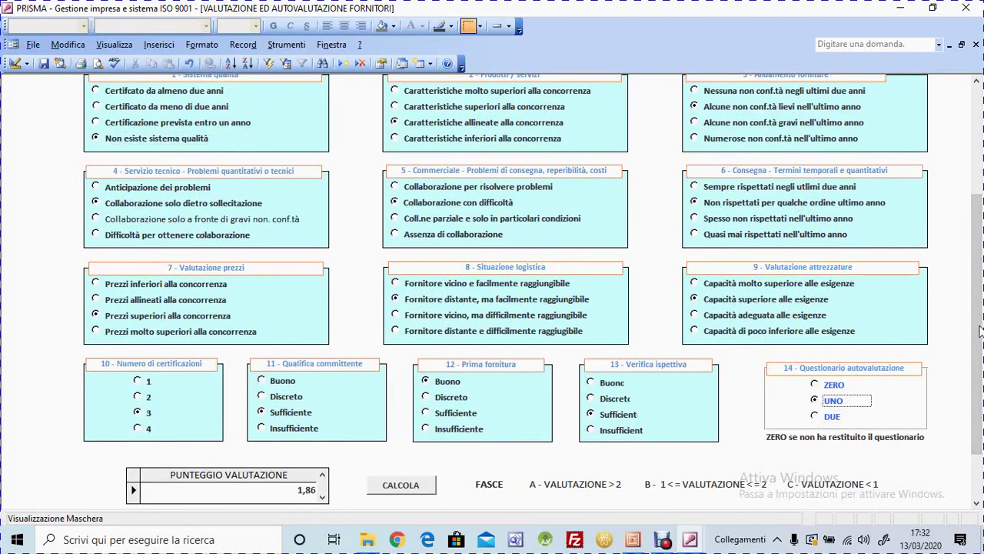
# - Try the answers of criterion 3, Andamento forniture, and set it to "Numerose non conf.tà nell'ultimo anno"
pyautogui.moveTo(976, 336); pyautogui.dragTo(977, 273)
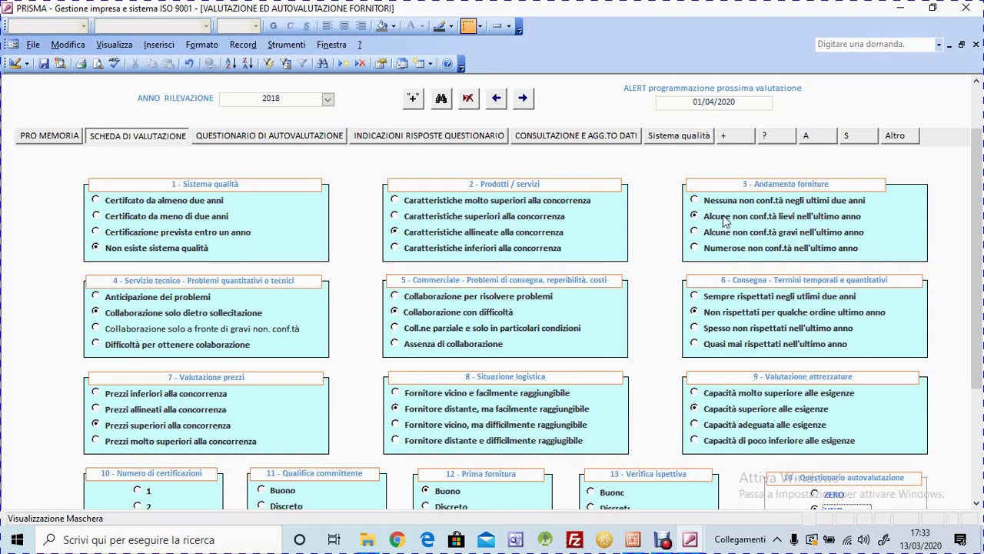
pyautogui.click(695, 201)
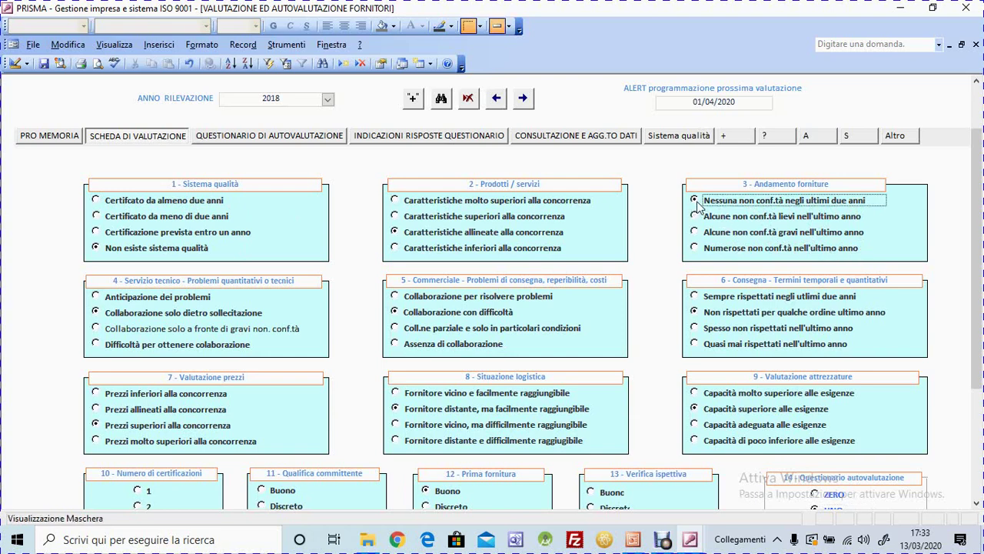
pyautogui.click(696, 217)
pyautogui.click(700, 235)
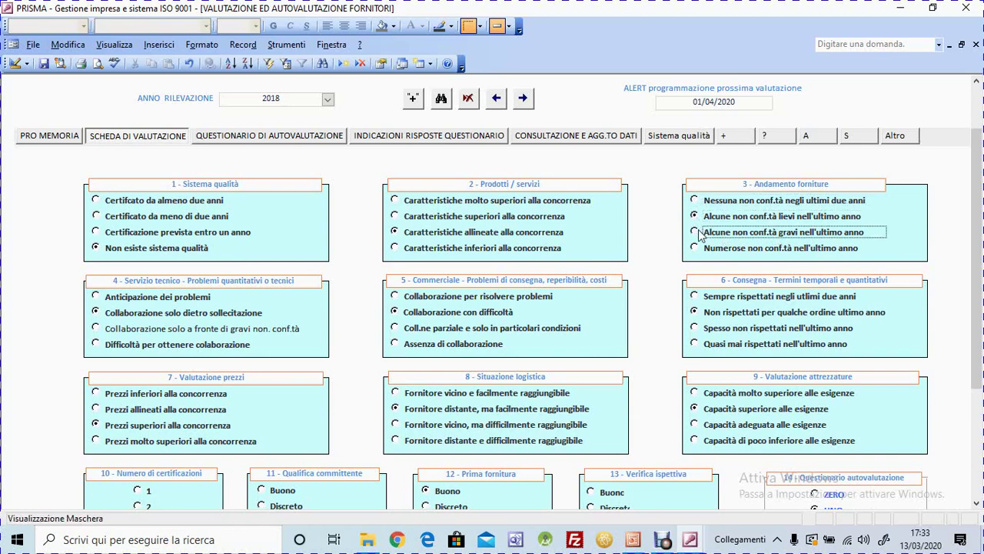
pyautogui.click(695, 248)
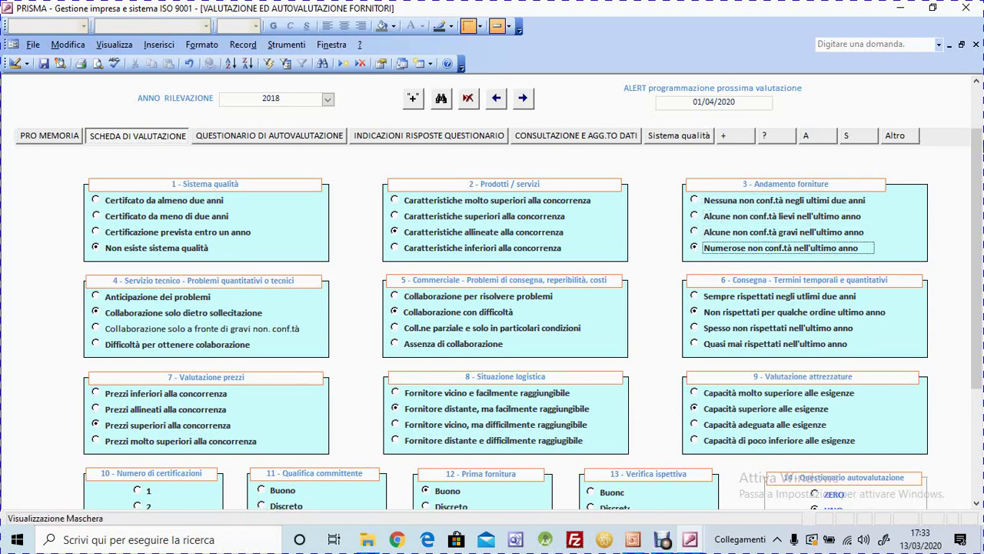
# - Set Servizio tecnico to "Collaborazione solo a fronte di gravi non. conf.tà" and Commerciale to "Coll.ne parziale e solo in particolari condizioni", and reselect the third Prodotti/servizi answer
pyautogui.scroll(-3, 977, 258)
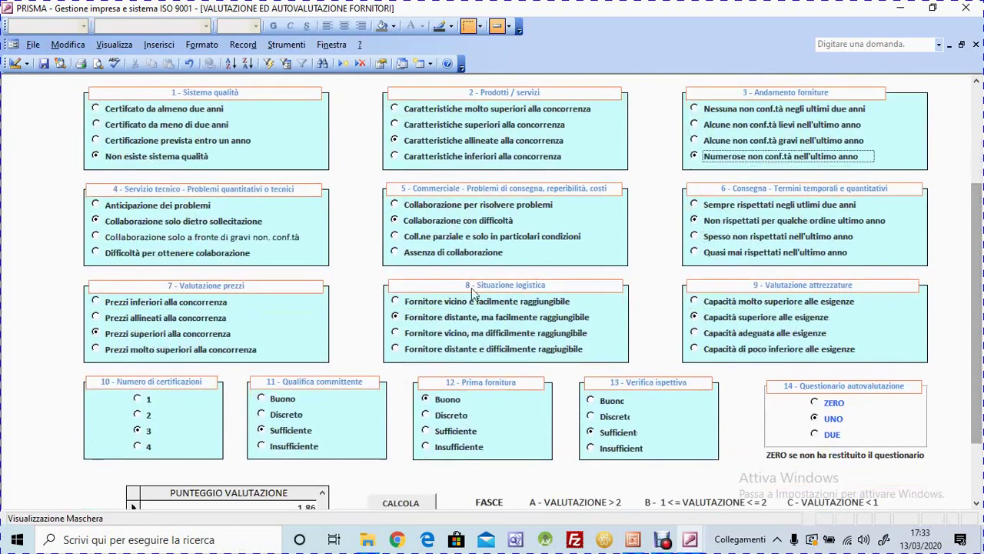
pyautogui.click(173, 239)
pyautogui.click(414, 238)
pyautogui.click(453, 140)
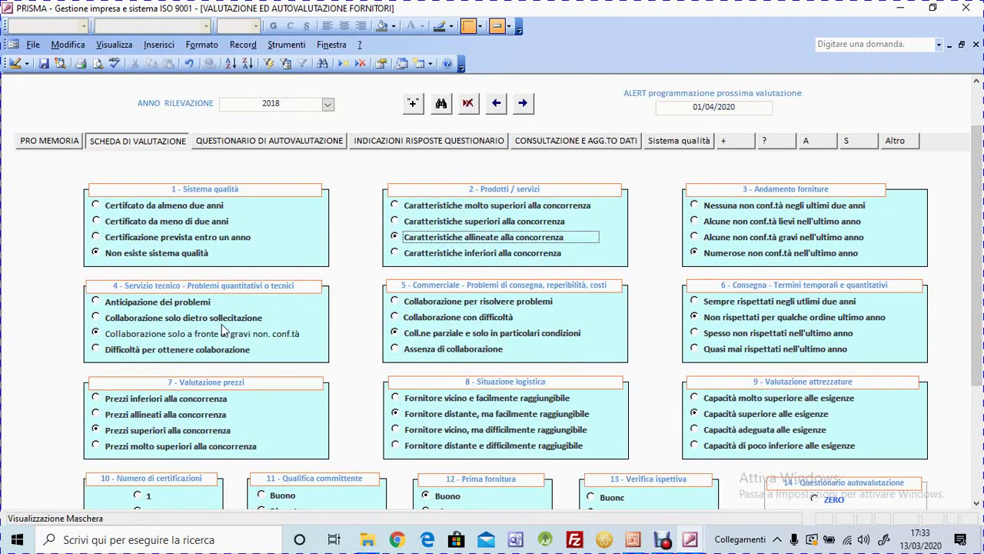
pyautogui.scroll(-1, 977, 247)
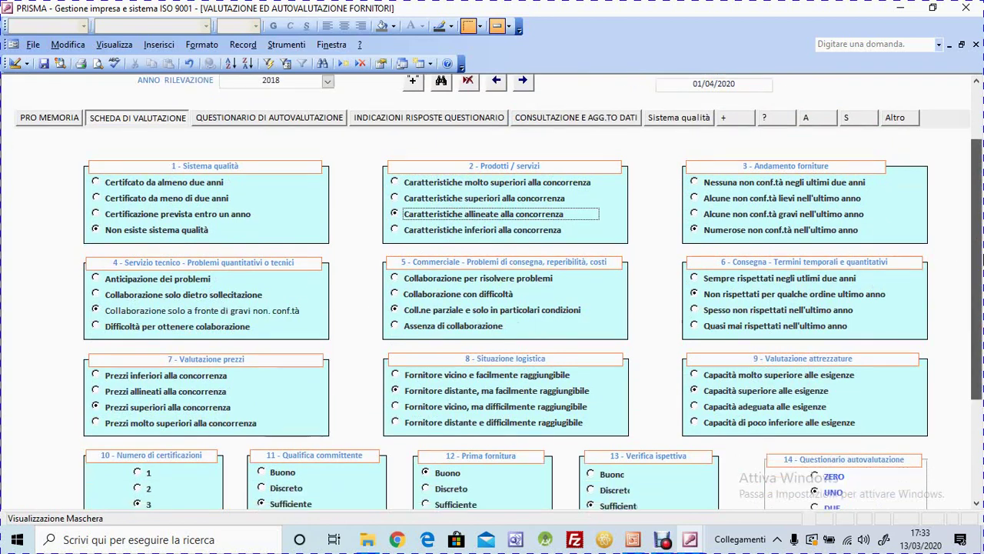
pyautogui.scroll(-2, 976, 253)
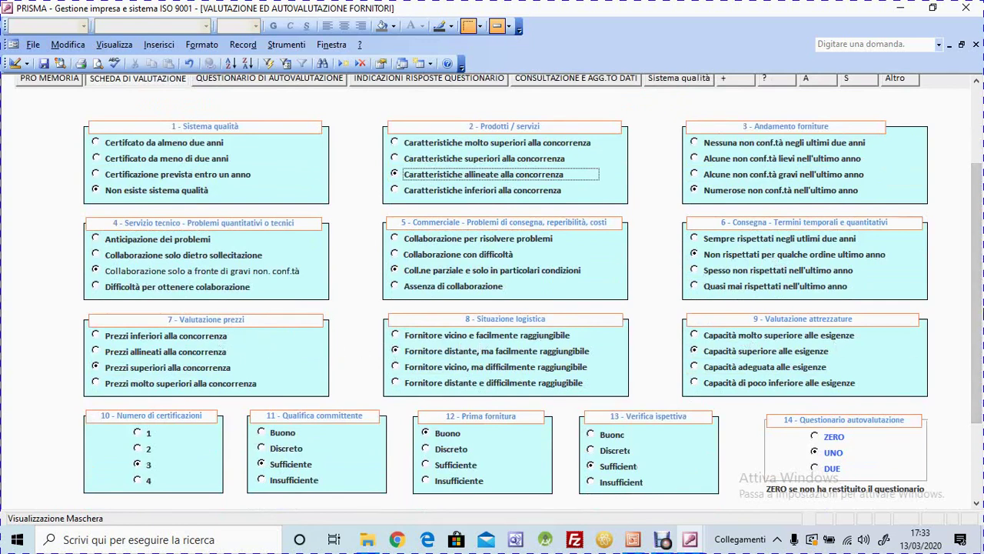
pyautogui.scroll(-3, 977, 292)
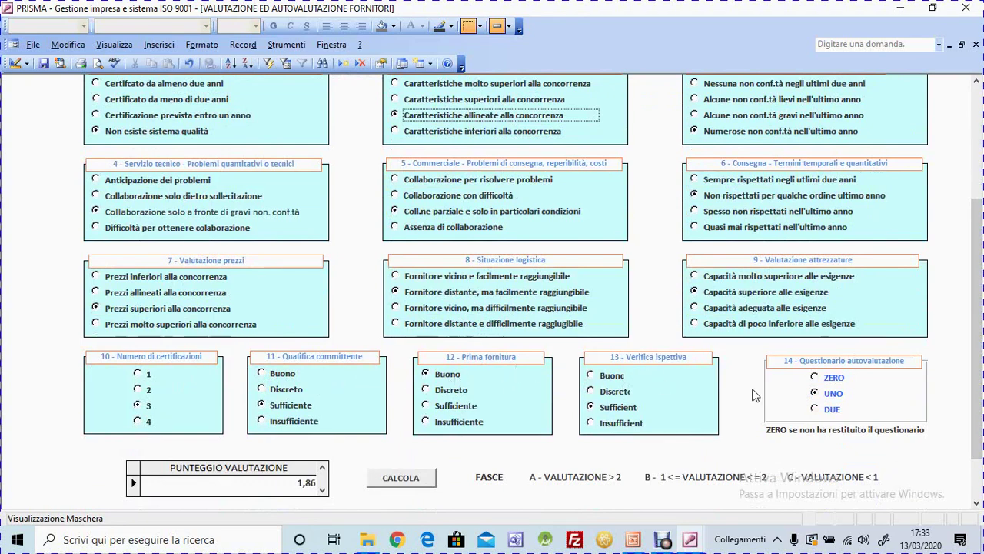
# - Set Servizio tecnico to "Collaborazione solo dietro sollecitazione", Prodotti/servizi to "Caratteristiche inferiori alla concorrenza" and Consegna to "Sempre rispettati negli utlimi due anni"
pyautogui.scroll(-1, 974, 323)
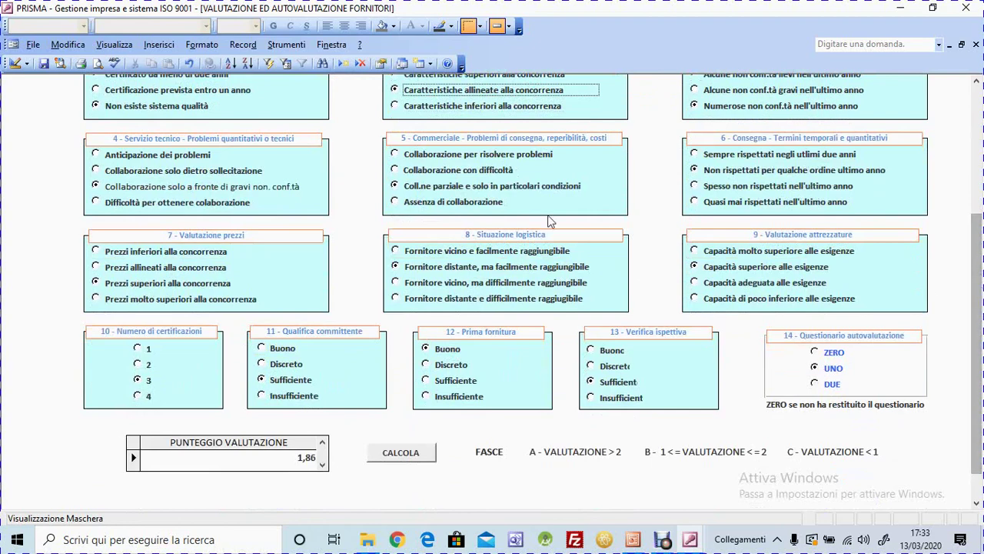
pyautogui.click(437, 187)
pyautogui.click(188, 171)
pyautogui.click(532, 112)
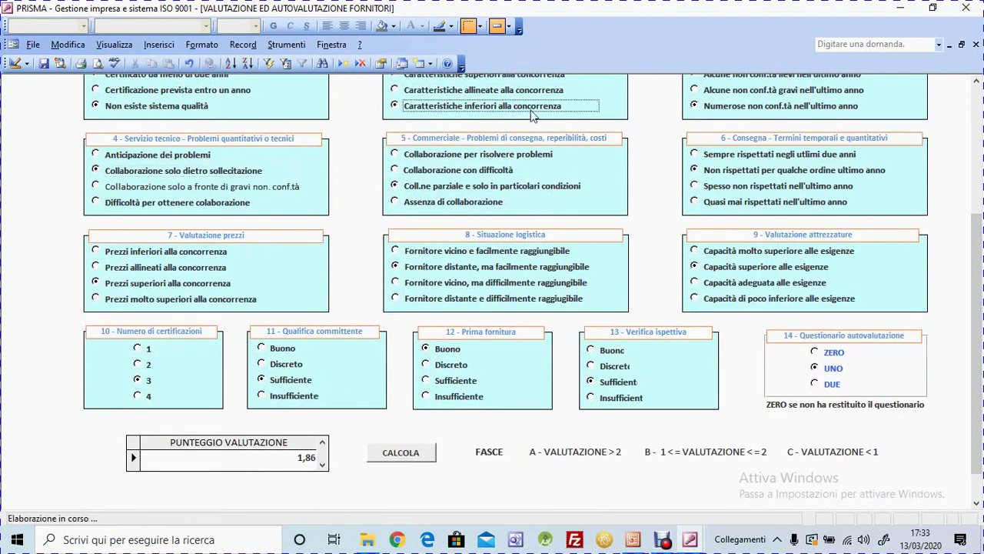
pyautogui.click(702, 159)
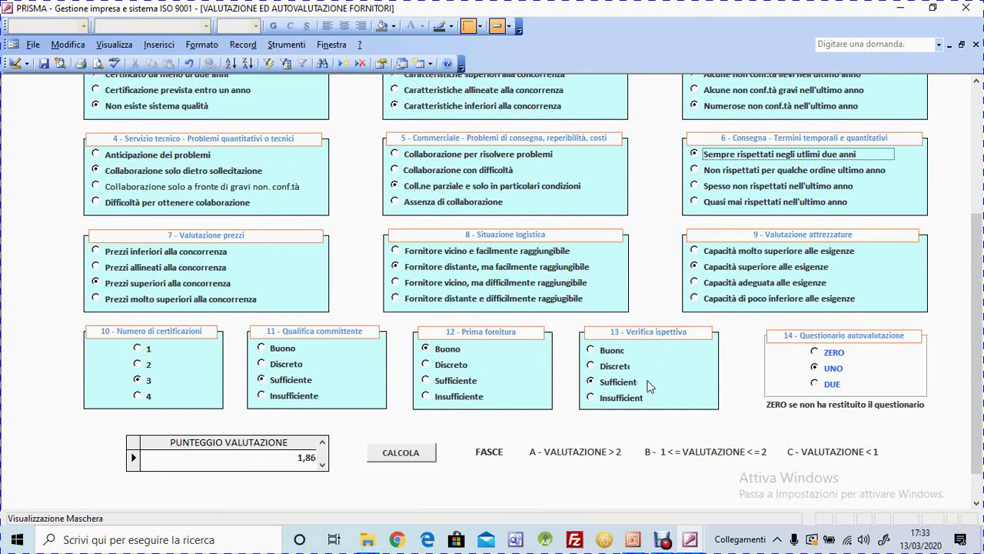
# - Calculate the evaluation score, set criterion 13, Verifica ispettiva, to Discreto and recalculate the score
pyautogui.scroll(-2, 979, 269)
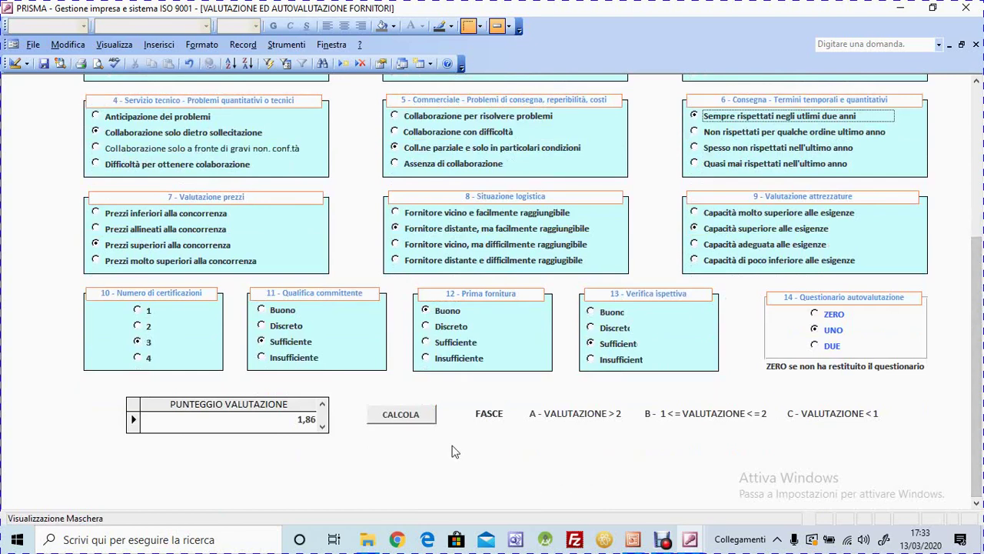
pyautogui.click(410, 415)
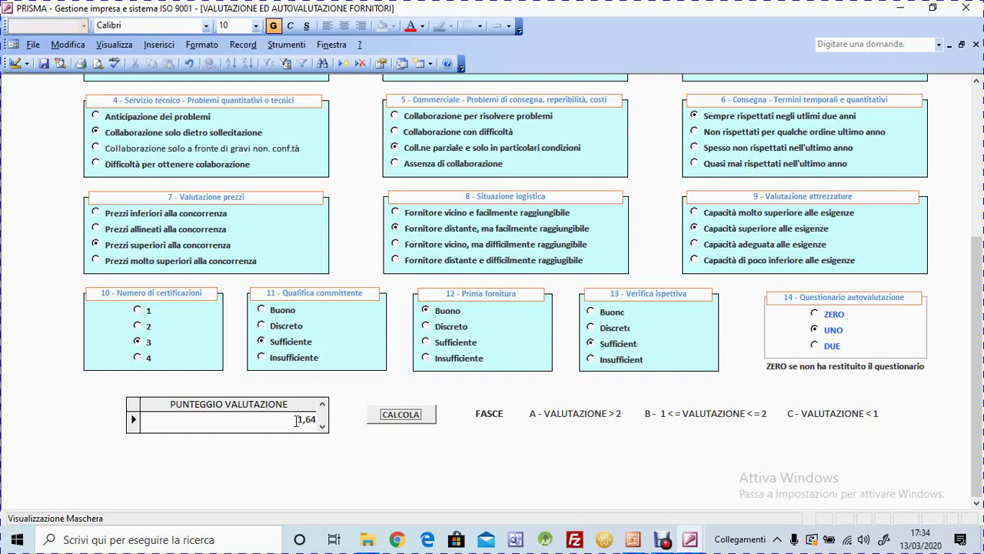
pyautogui.click(393, 419)
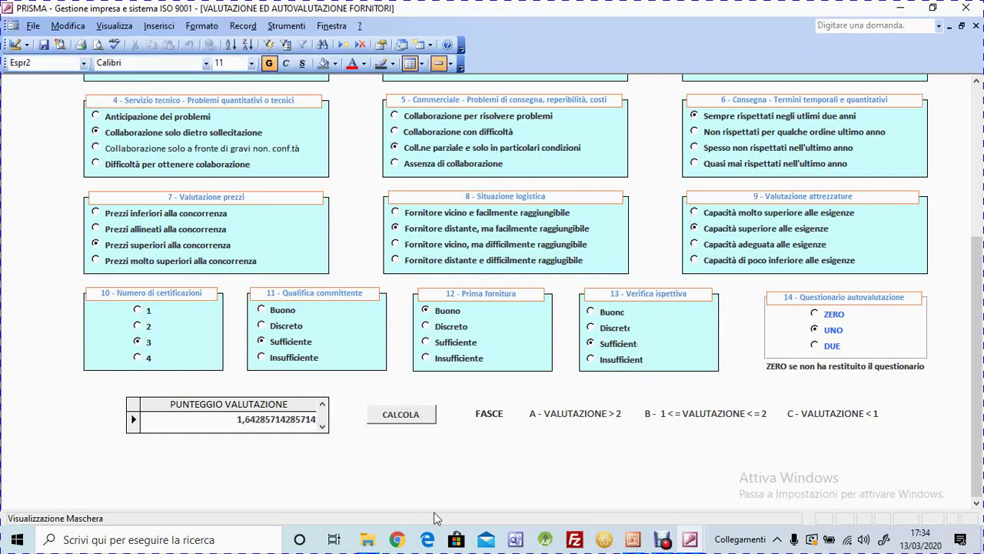
pyautogui.click(616, 328)
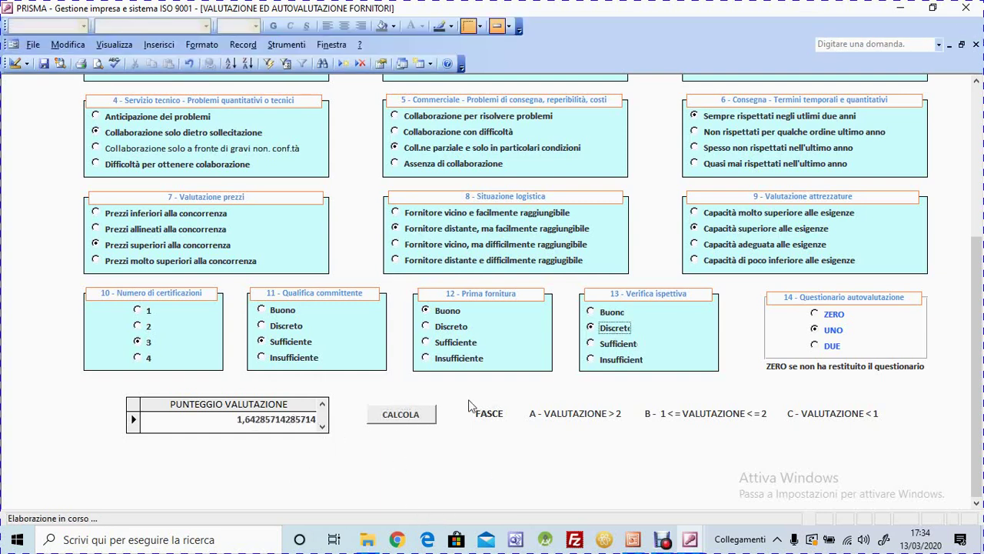
pyautogui.click(408, 415)
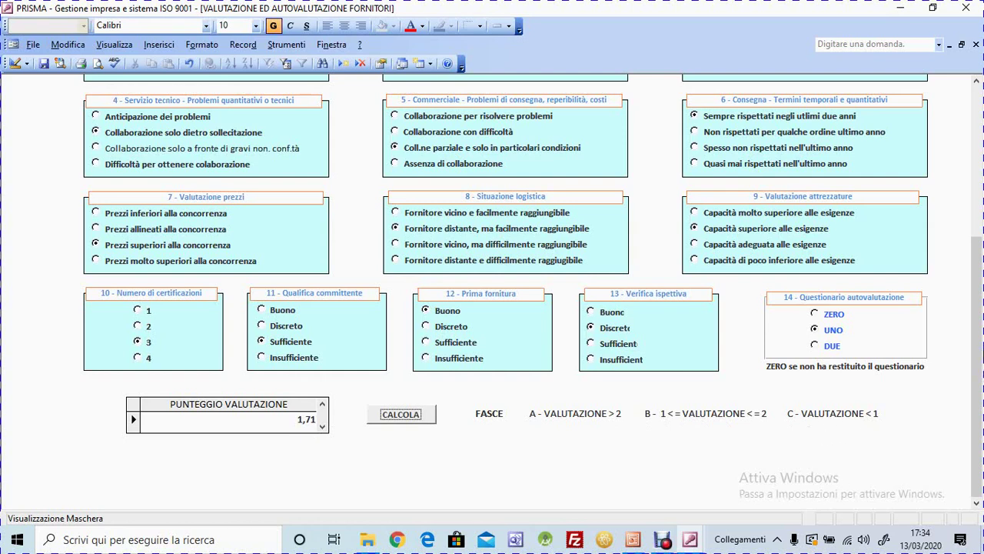
# - Review Fornitore 1's self-assessment questionnaire answers, its score and the conversion ranges for the evaluation sheet
pyautogui.scroll(3, 978, 308)
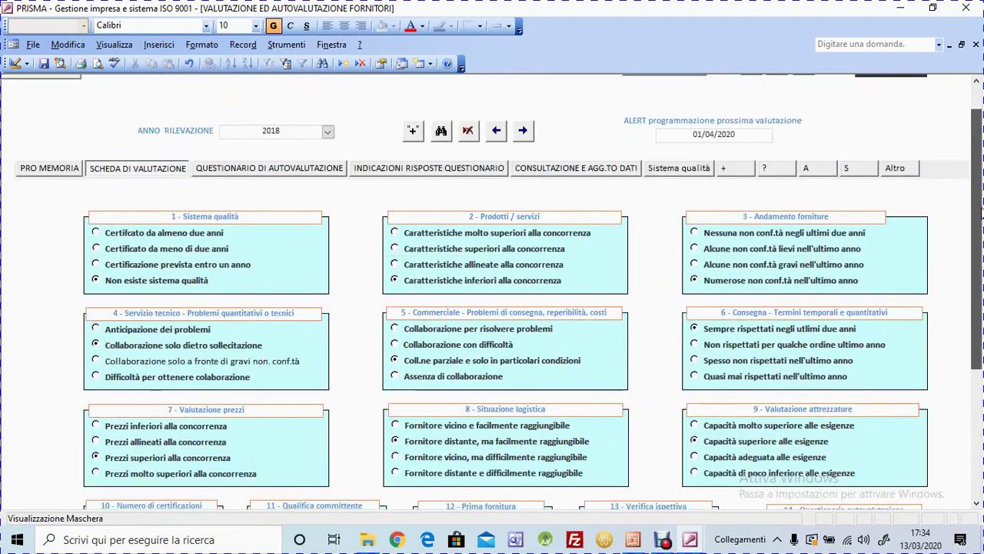
pyautogui.scroll(1, 977, 207)
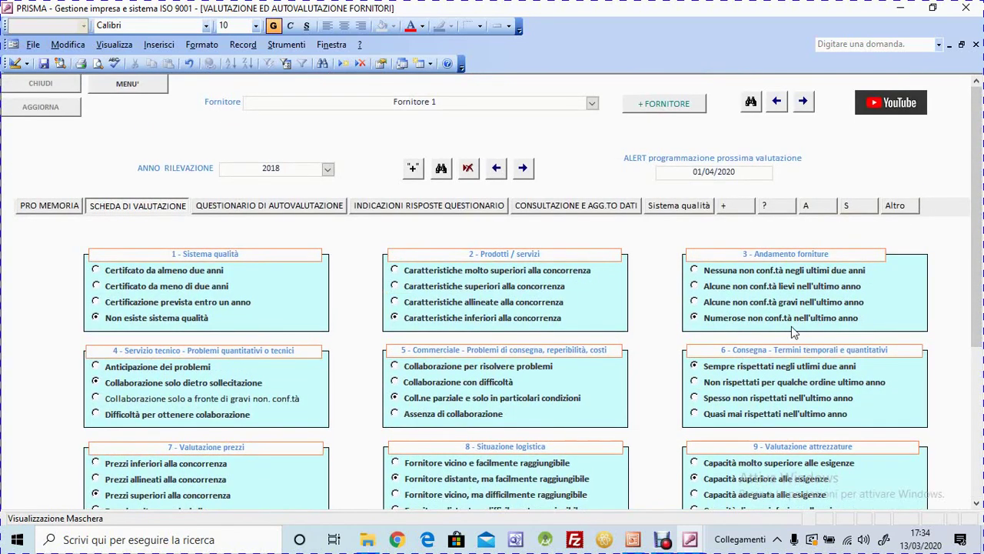
pyautogui.click(289, 212)
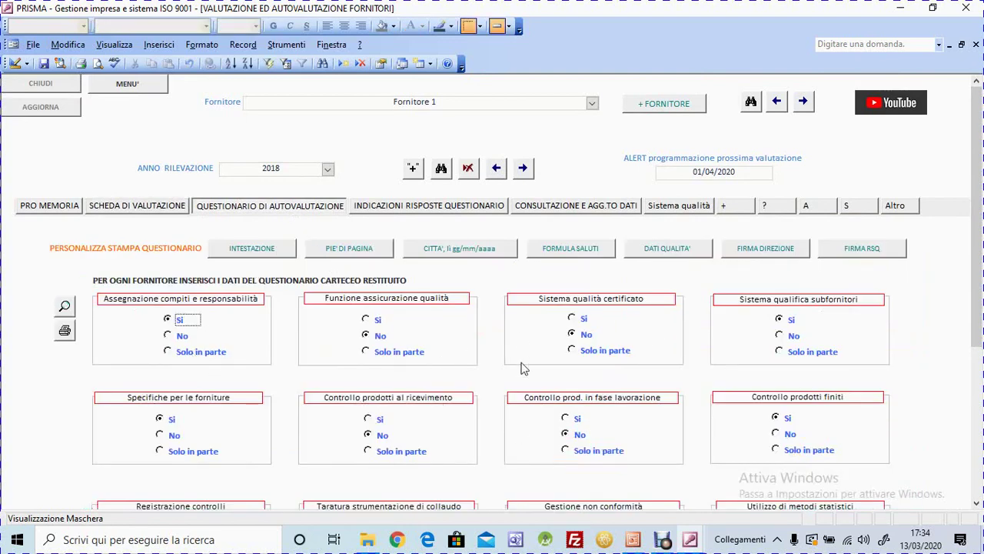
pyautogui.scroll(-3, 980, 258)
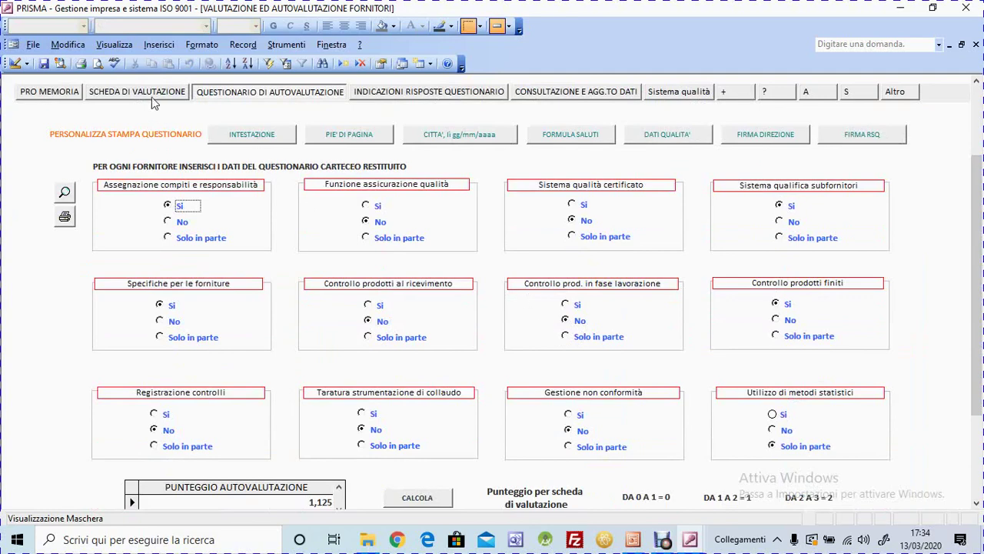
pyautogui.scroll(-3, 978, 273)
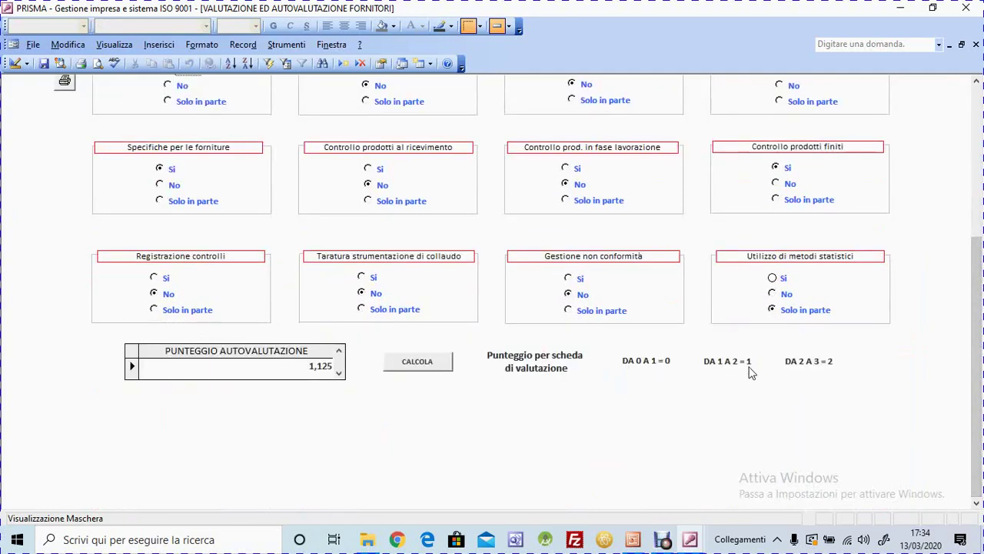
pyautogui.scroll(2, 978, 312)
pyautogui.scroll(4, 979, 311)
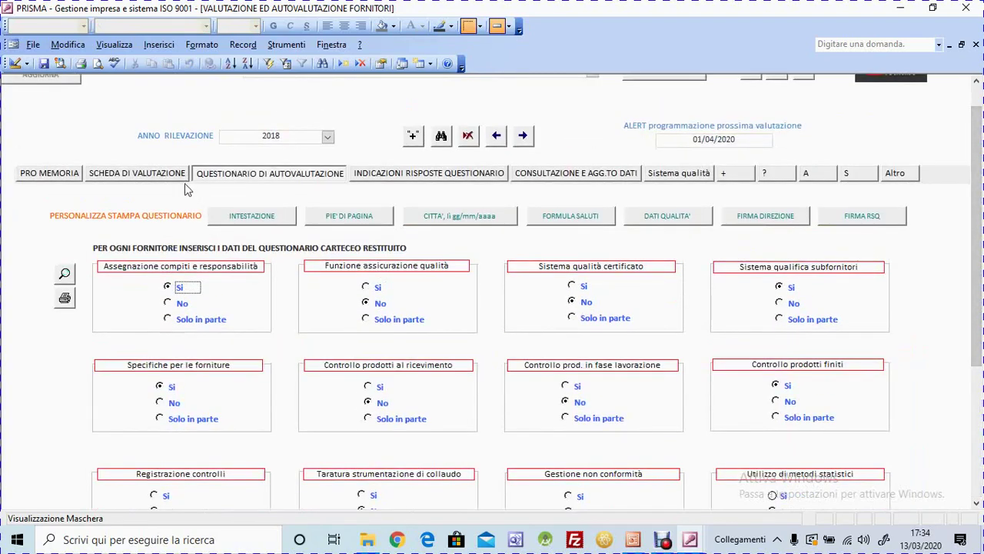
# - Return to Fornitore 1's evaluation sheet and review its criteria answers, evaluation score and score bands
pyautogui.click(158, 174)
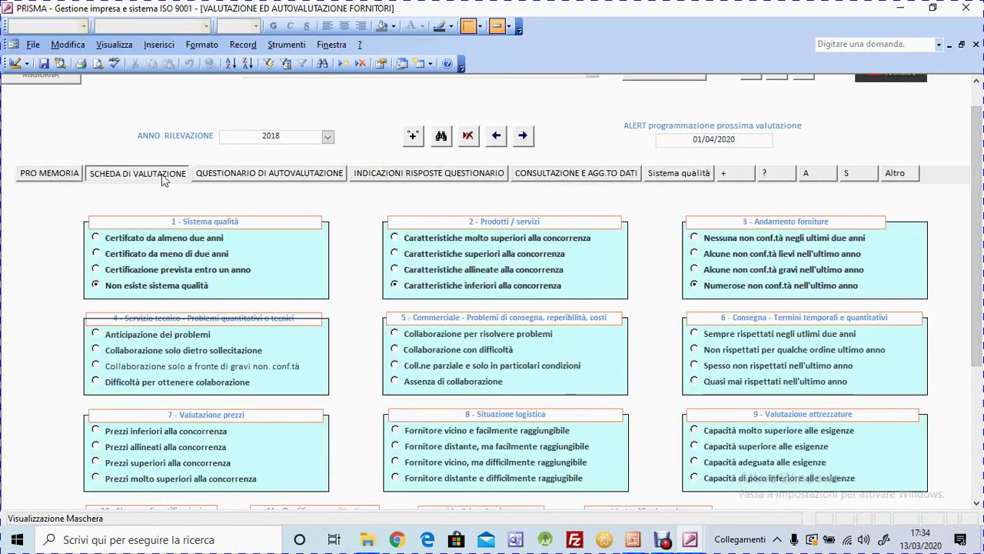
pyautogui.scroll(-5, 979, 177)
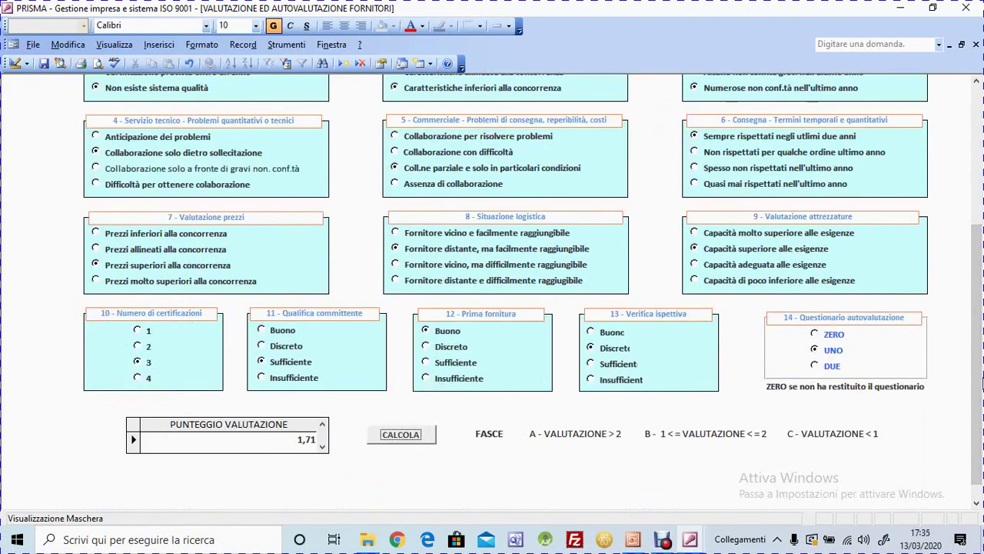
pyautogui.scroll(-1, 981, 389)
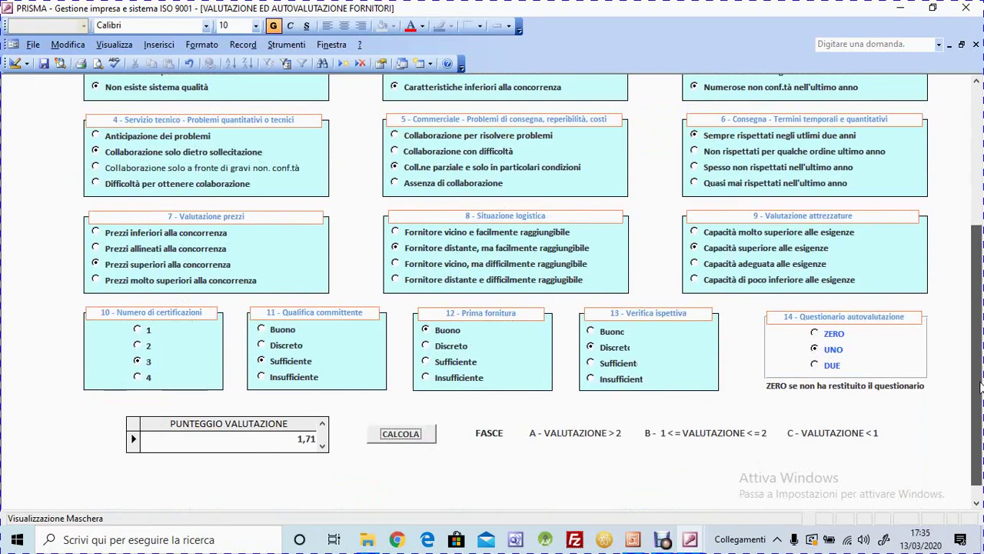
pyautogui.scroll(3, 981, 388)
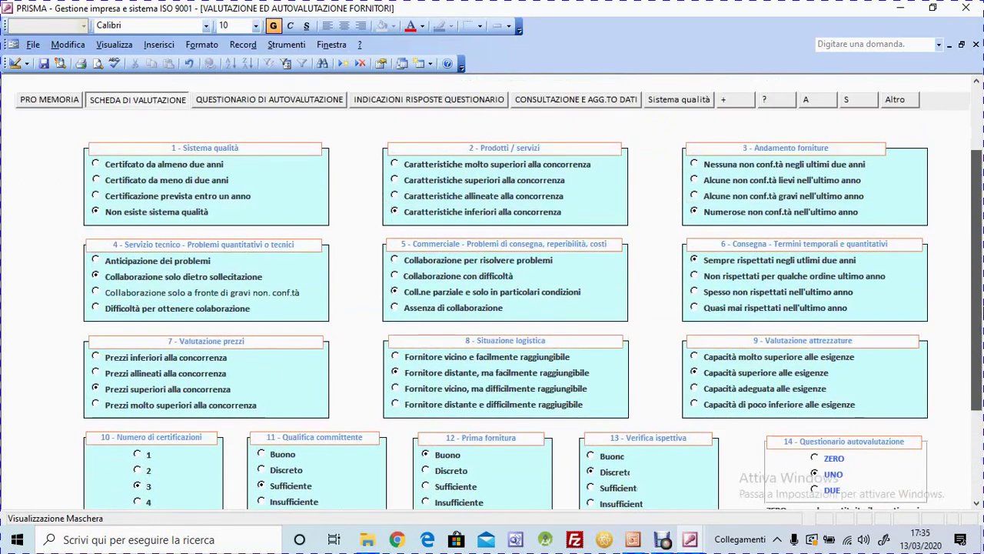
pyautogui.scroll(-1, 981, 388)
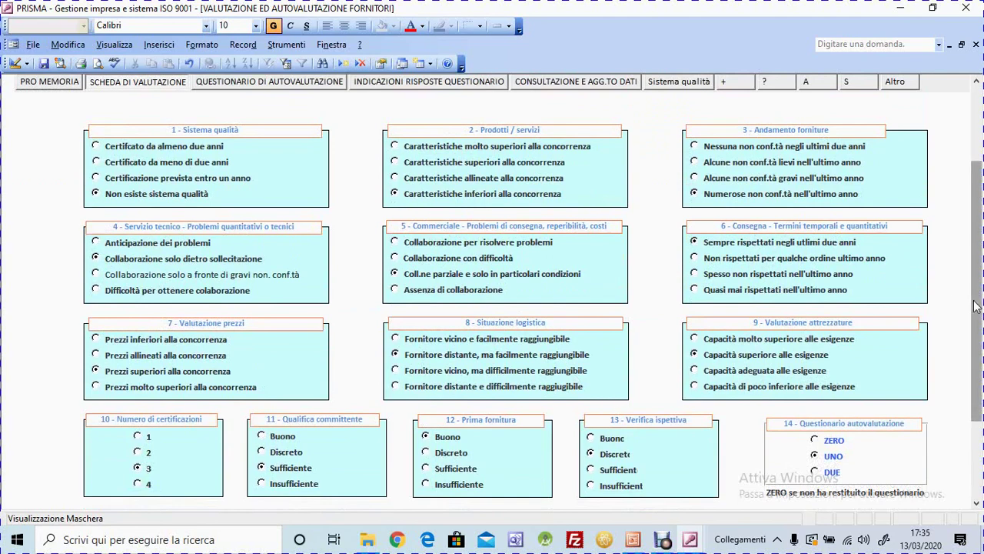
pyautogui.scroll(3, 961, 307)
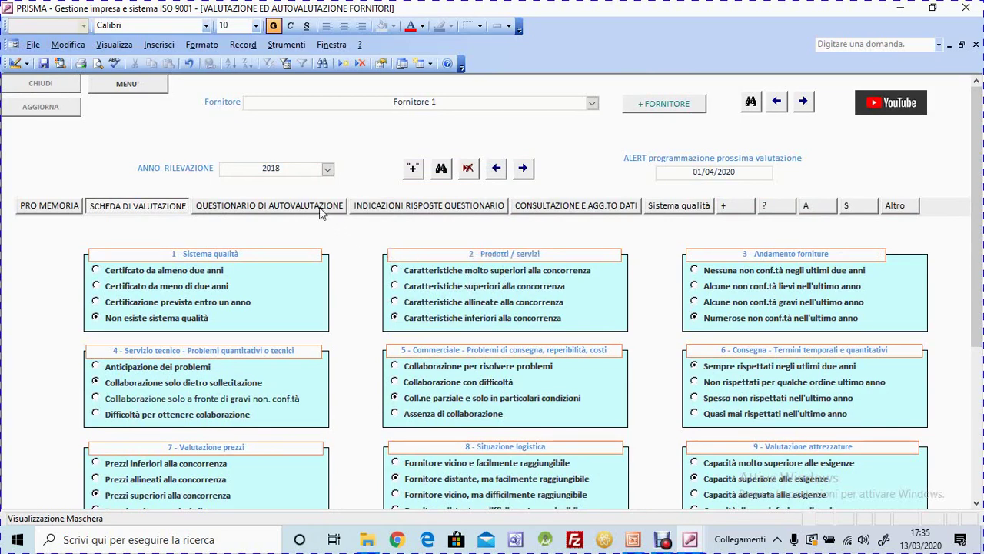
# - In the data consultation section, view the chart and then the table of suppliers in Fascia B, closing each
pyautogui.click(431, 206)
pyautogui.click(533, 215)
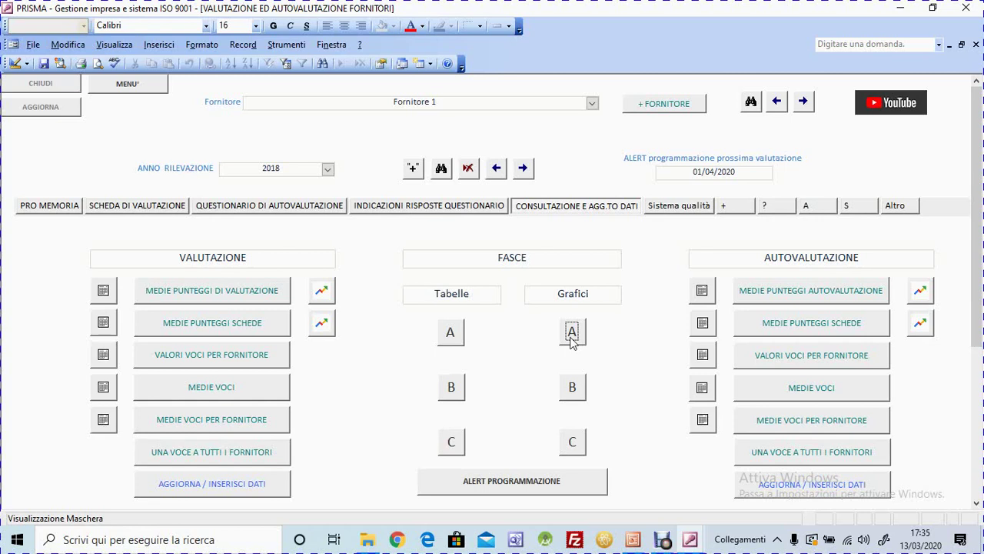
pyautogui.click(575, 388)
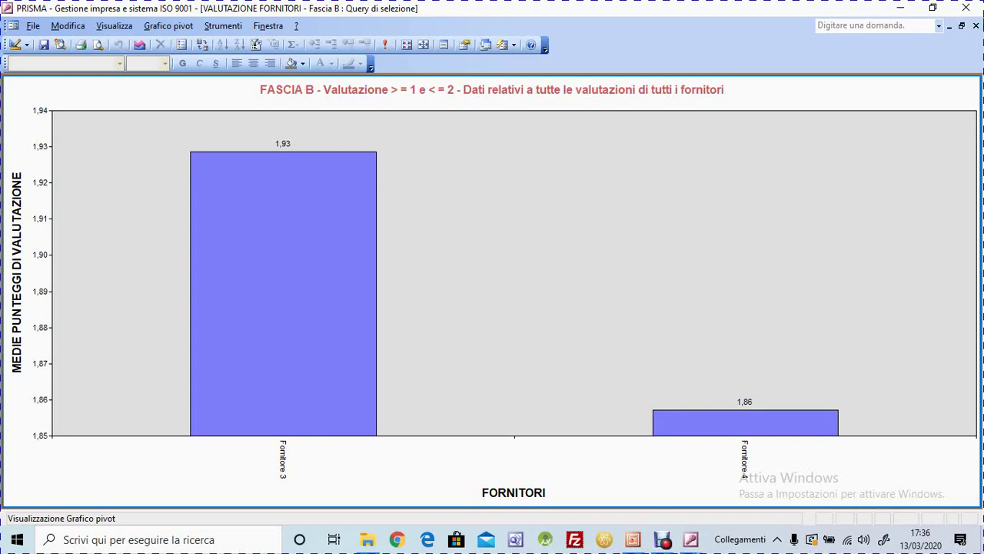
pyautogui.click(976, 26)
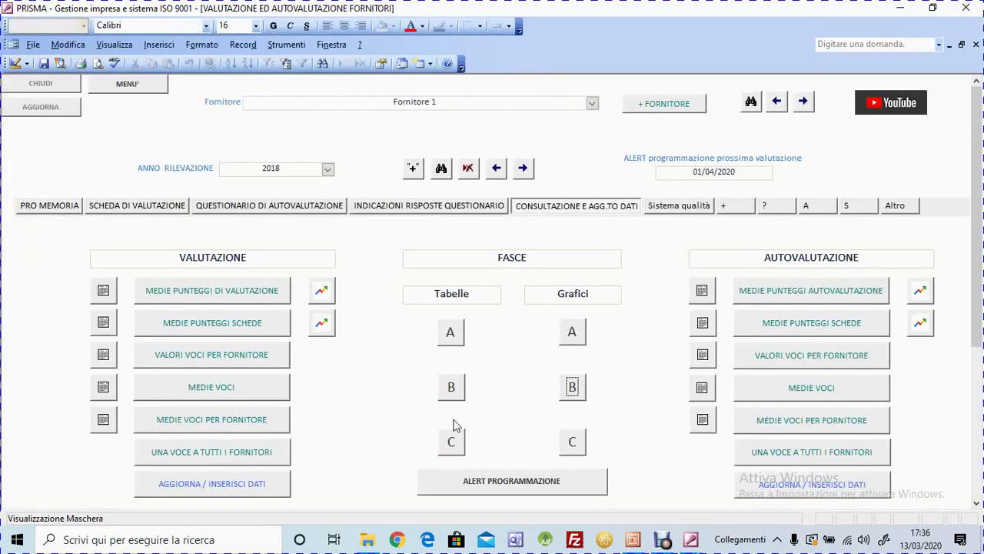
pyautogui.click(451, 387)
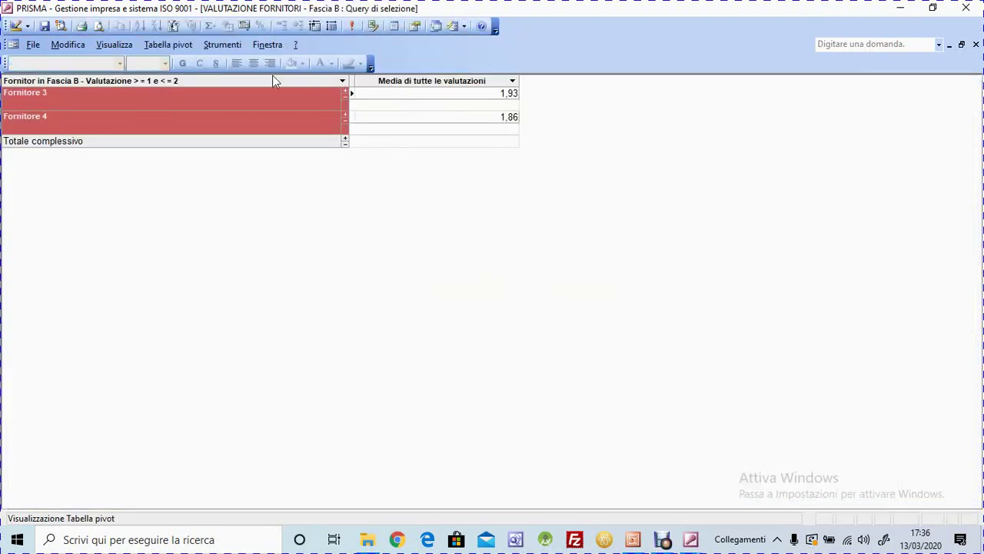
pyautogui.click(976, 44)
pyautogui.click(517, 307)
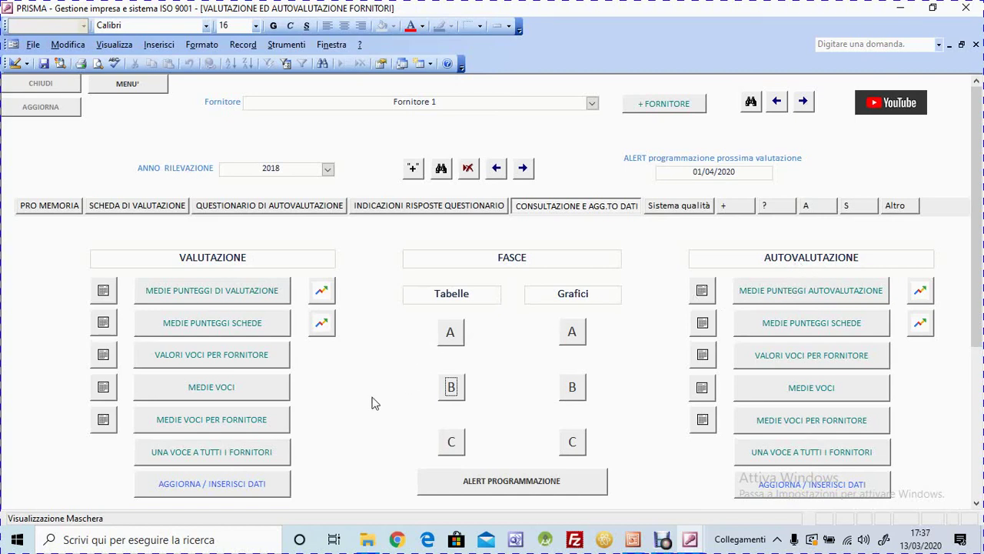
# - View the chart of average evaluation scores without time limit, check Fornitore 1 to Fornitore 4, and close it
pyautogui.click(232, 294)
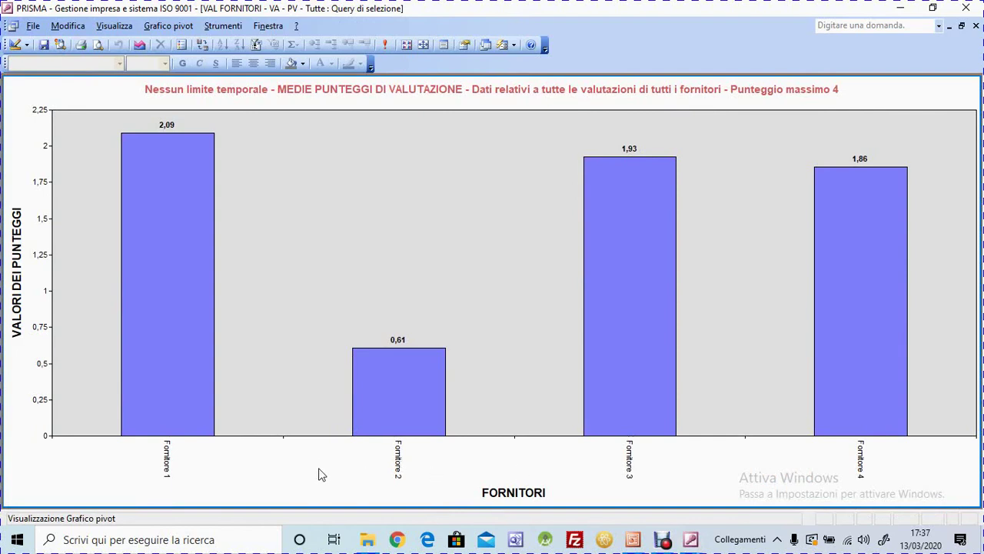
pyautogui.click(166, 458)
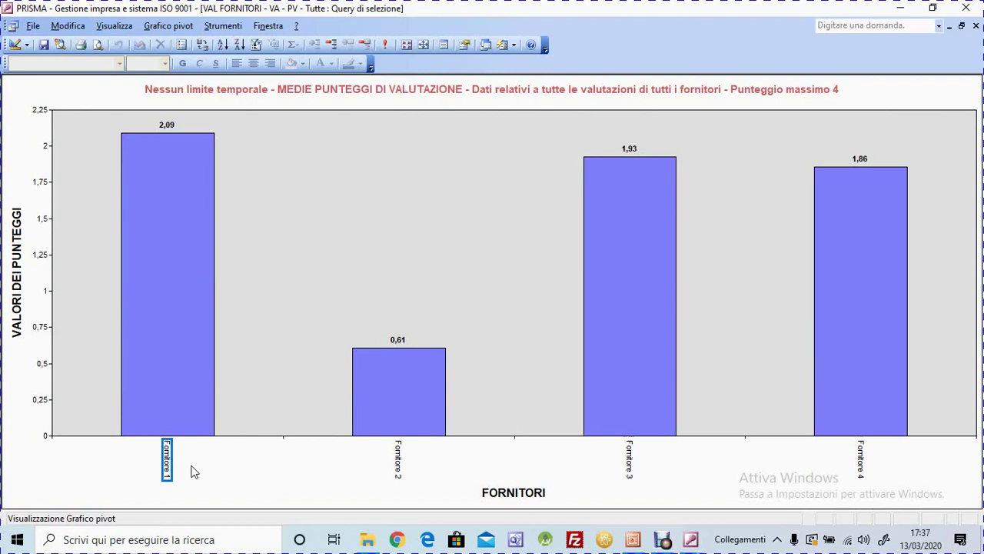
pyautogui.click(400, 470)
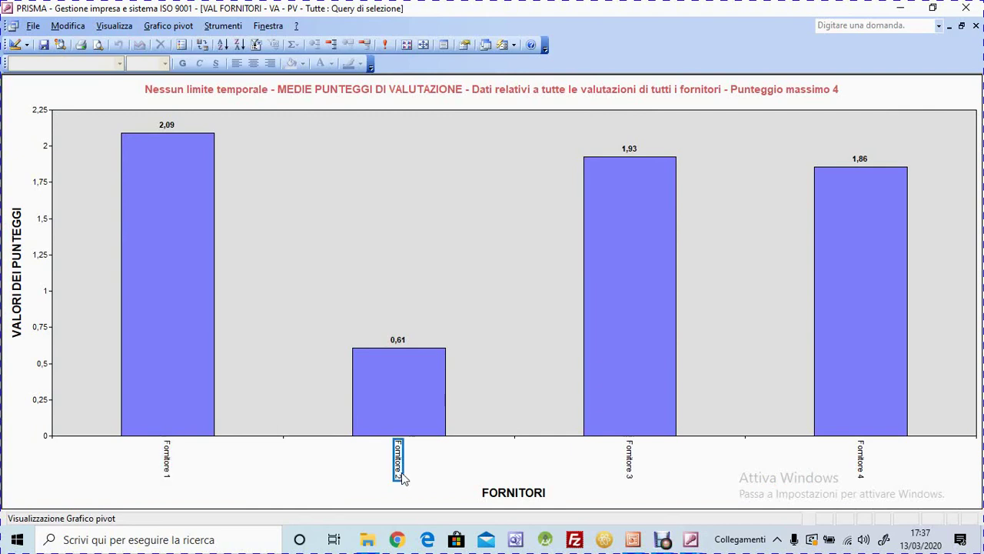
pyautogui.click(629, 471)
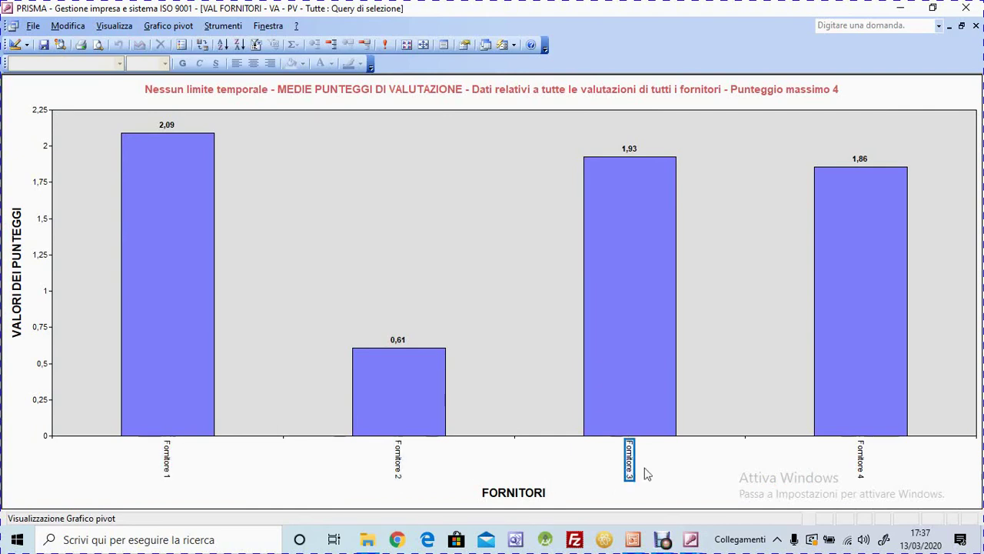
pyautogui.click(862, 462)
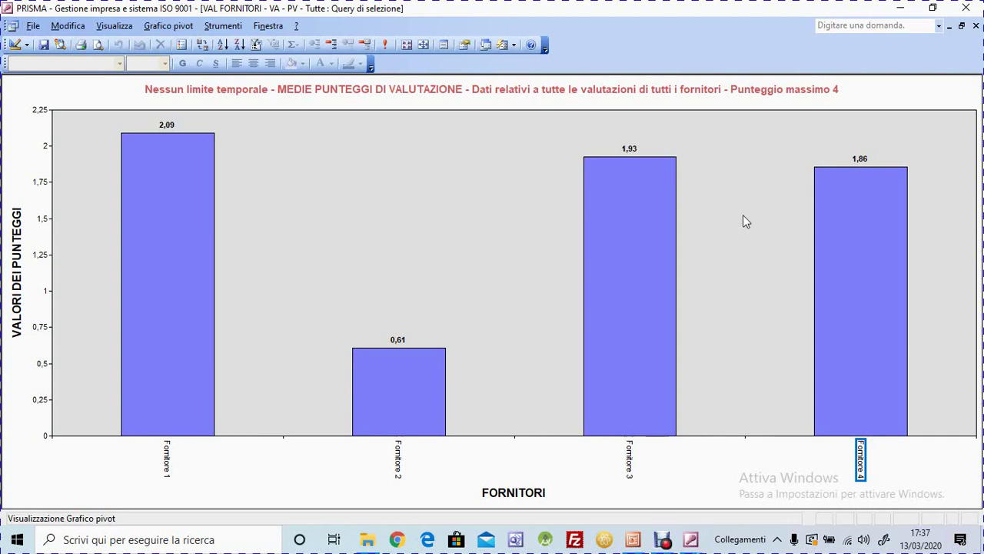
pyautogui.click(976, 26)
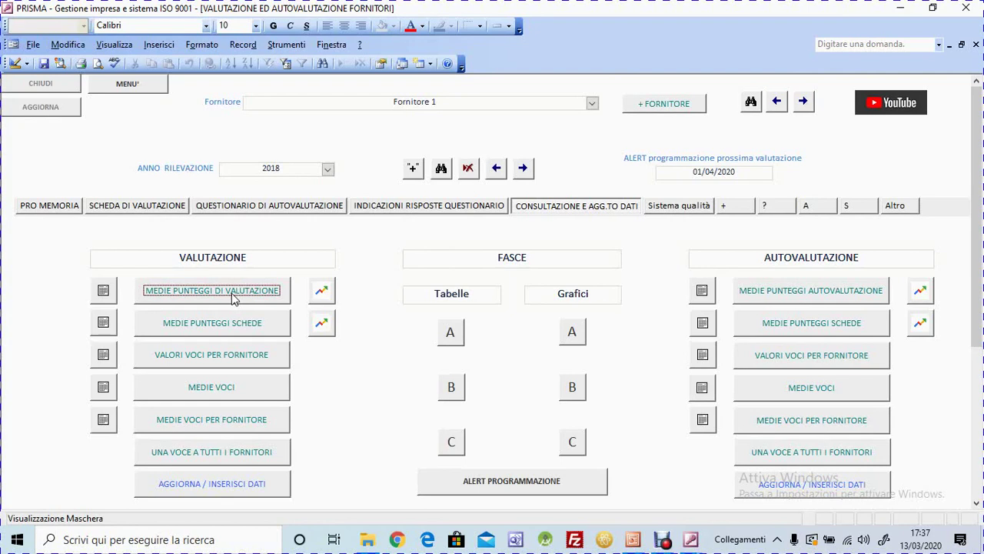
# - Open the average evaluation scores chart filtered by year 2020 and examine the bar of Fornitore 1
pyautogui.click(103, 290)
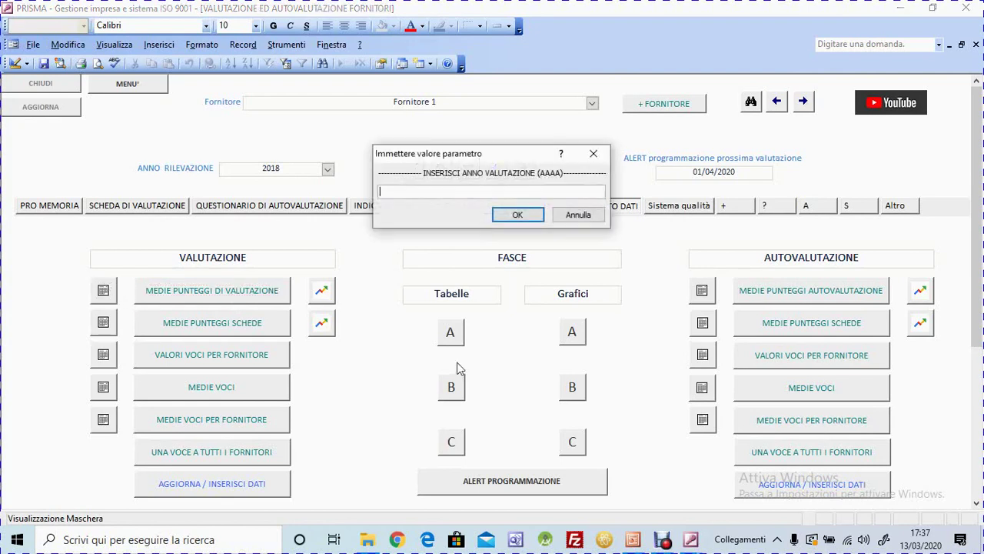
pyautogui.write('2018')
pyautogui.press('BackSpace')
pyautogui.write('9')
pyautogui.press('Return')
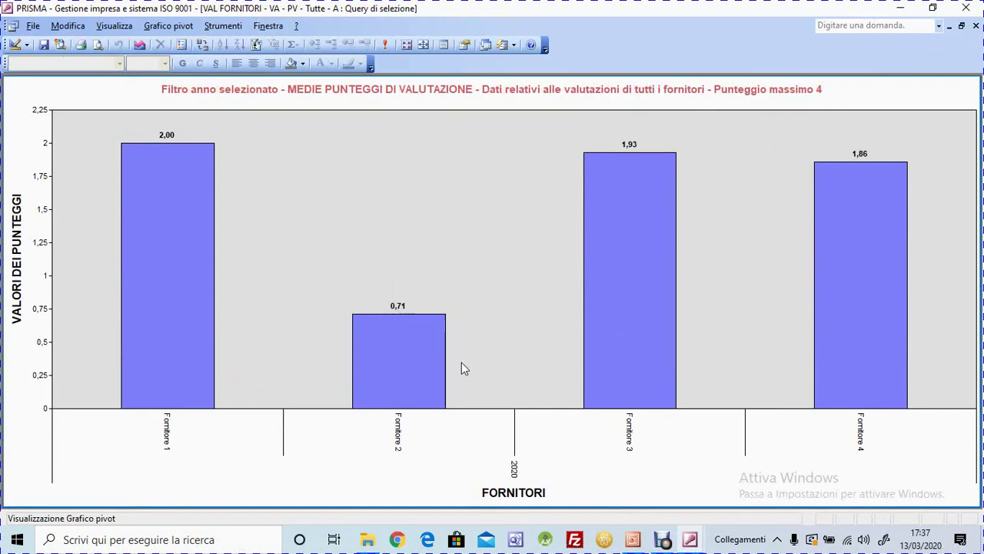
pyautogui.click(166, 194)
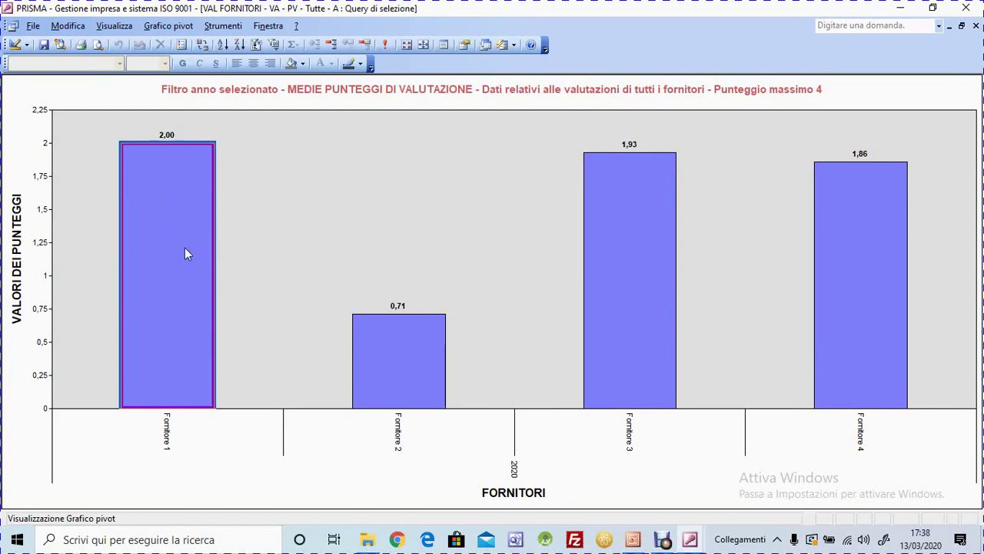
pyautogui.click(166, 442)
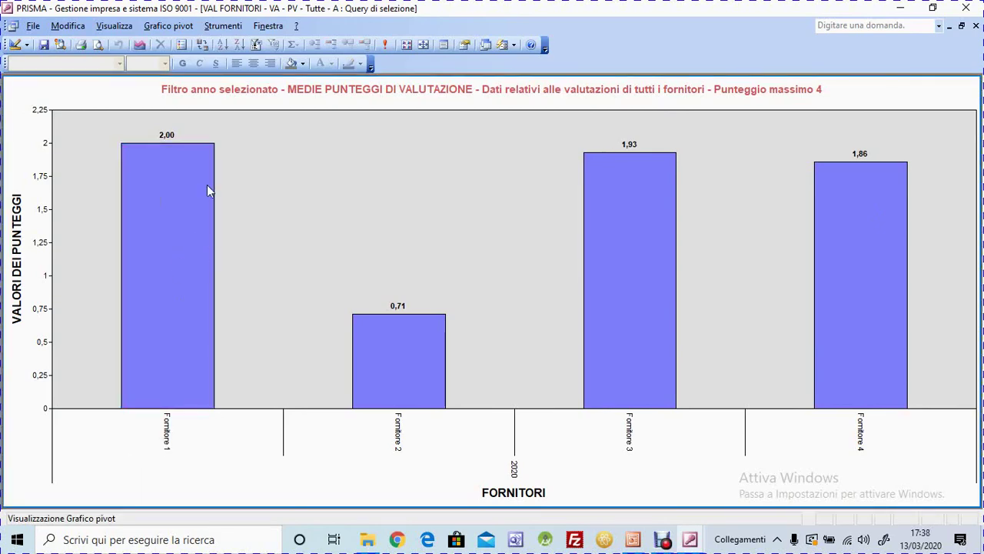
# - Close the 2020 chart, then view Fornitore 1's evaluation score trend over time, checking the bars by year, and close it
pyautogui.click(976, 25)
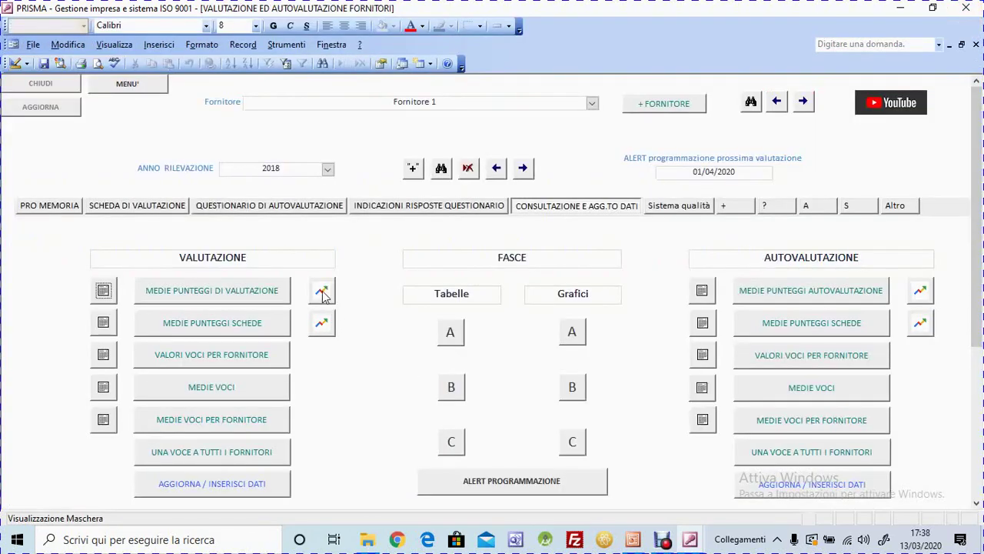
pyautogui.click(322, 293)
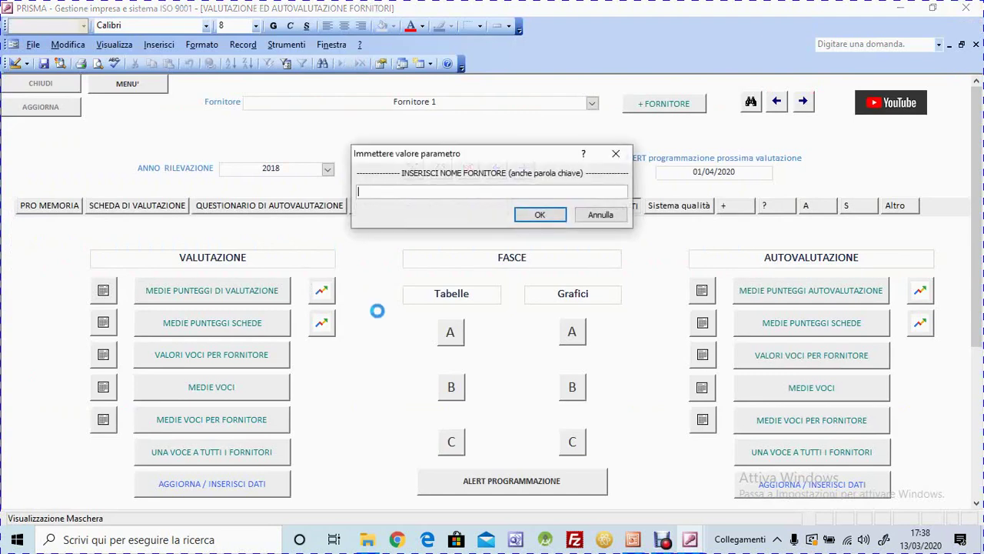
pyautogui.write('fornitore 1')
pyautogui.press('Return')
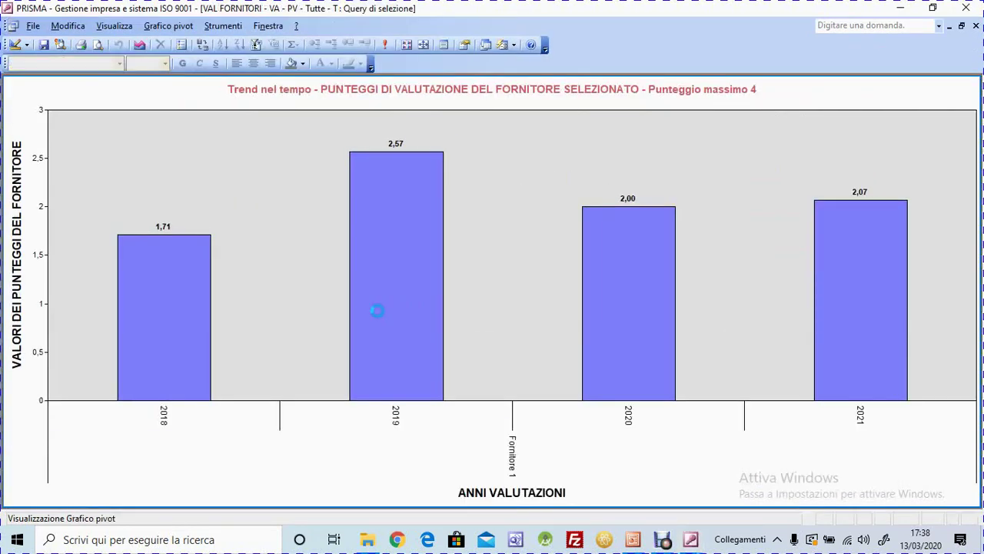
pyautogui.click(206, 307)
pyautogui.click(406, 246)
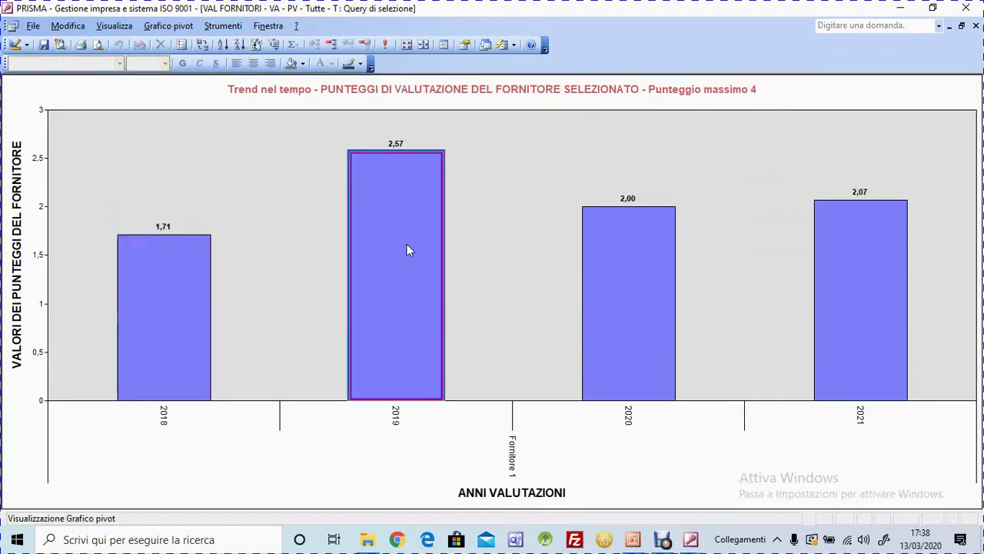
pyautogui.click(631, 293)
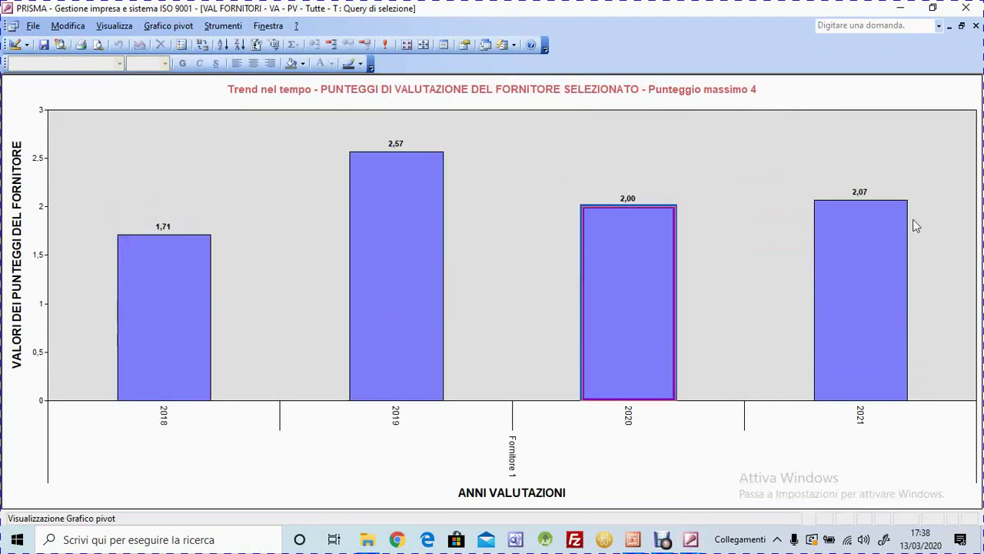
pyautogui.click(976, 25)
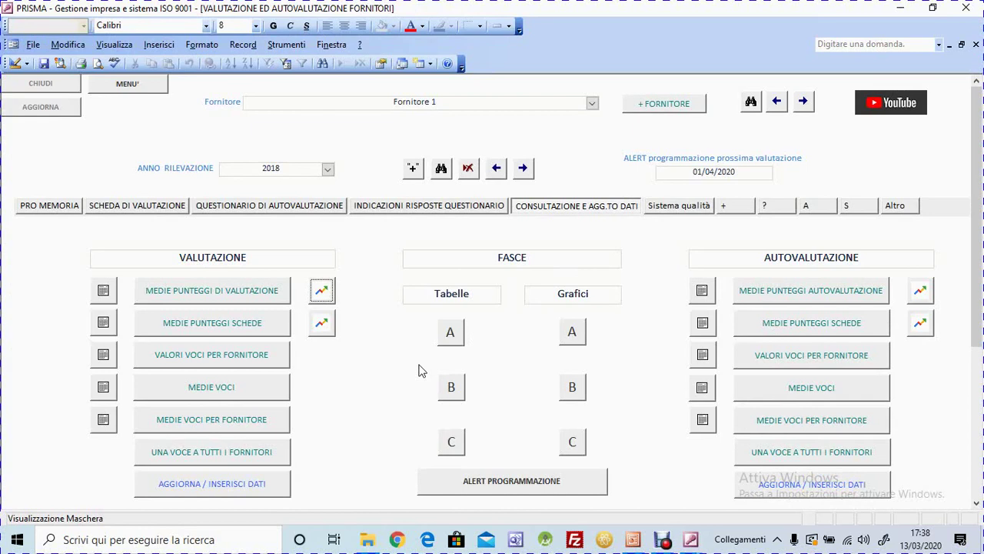
# - View the pivot table of evaluation item values for Fornitore 1, check the evaluation score column, and close it without saving the layout
pyautogui.click(254, 358)
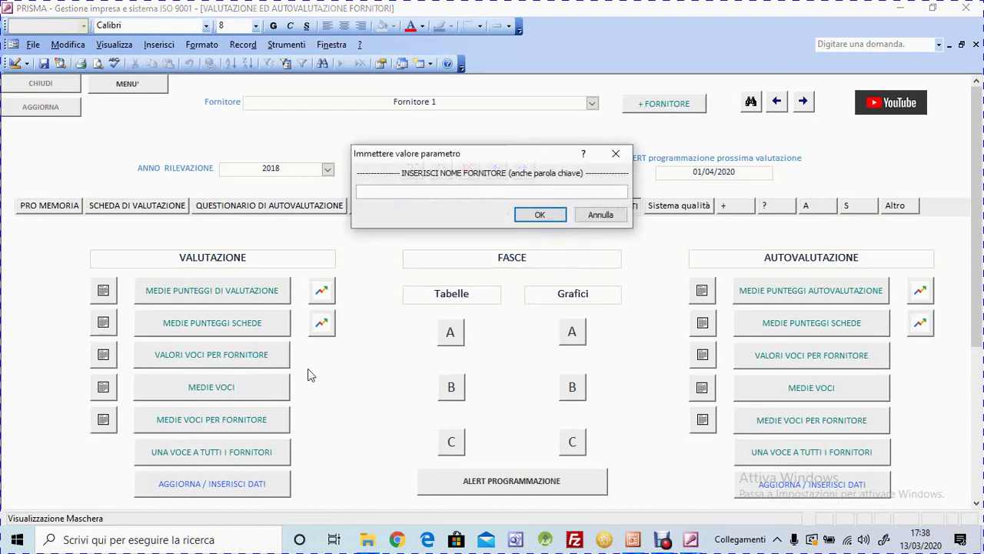
pyautogui.write('fornitore 2')
pyautogui.press('Return')
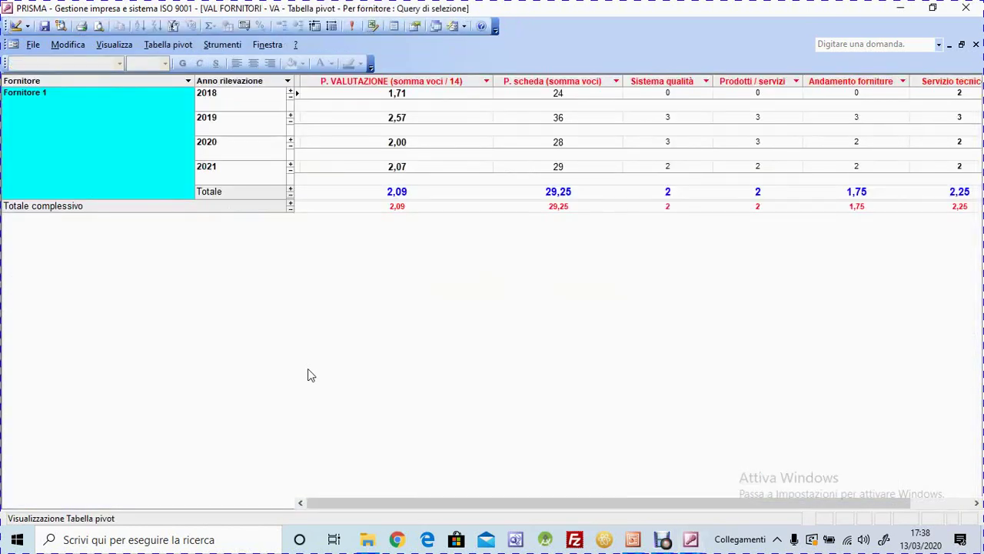
pyautogui.click(412, 88)
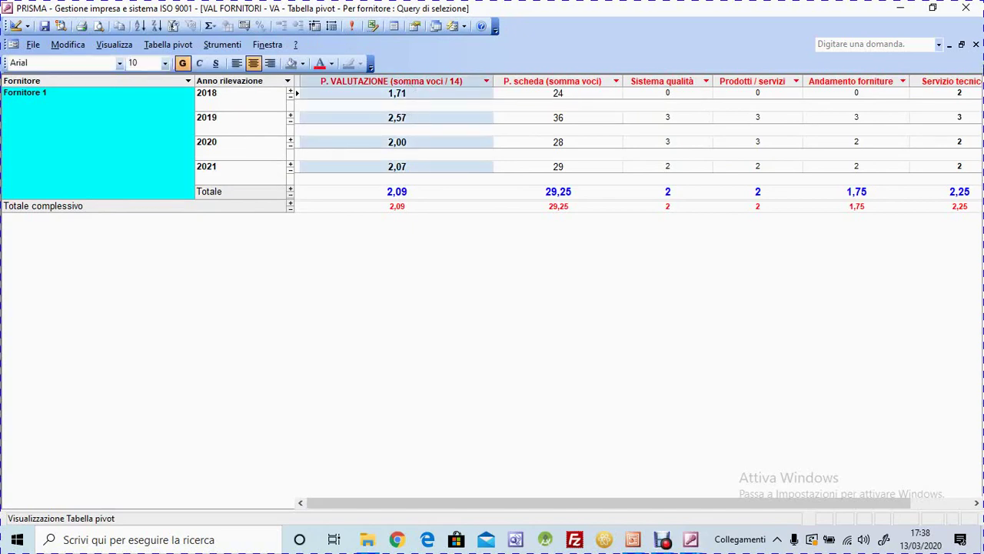
pyautogui.click(975, 44)
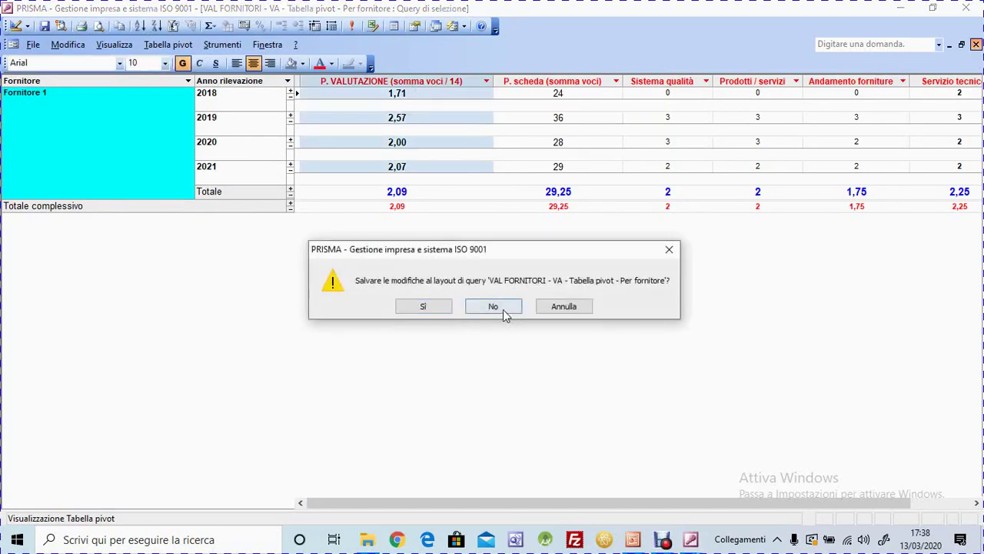
pyautogui.click(493, 306)
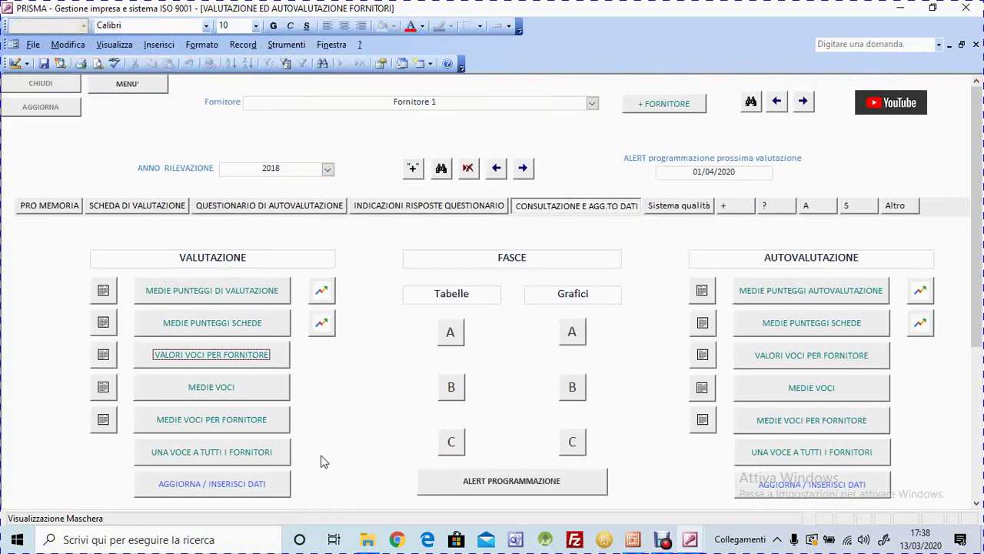
# - View the chart of average evaluation items across all suppliers, check the logistics bar, and close it
pyautogui.click(238, 397)
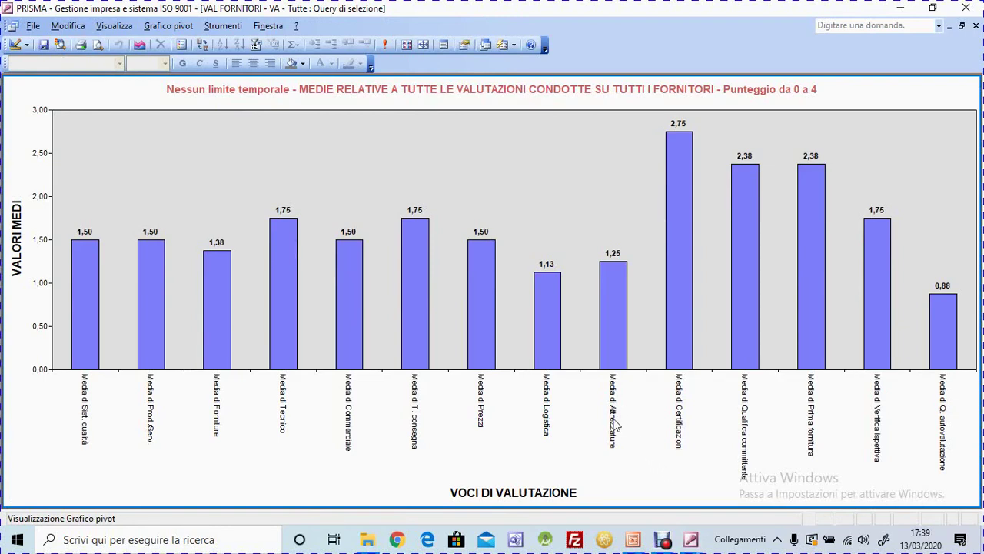
pyautogui.click(552, 296)
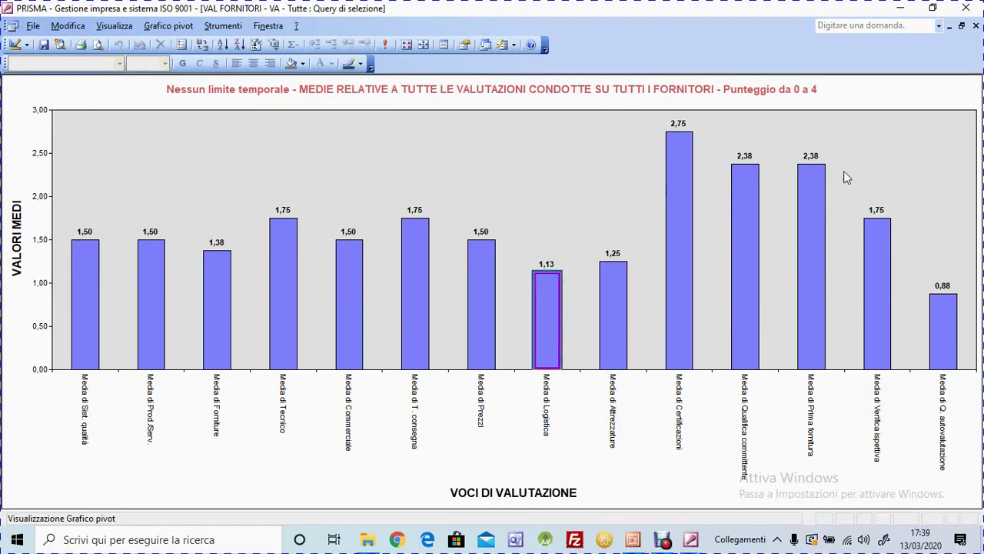
pyautogui.click(975, 26)
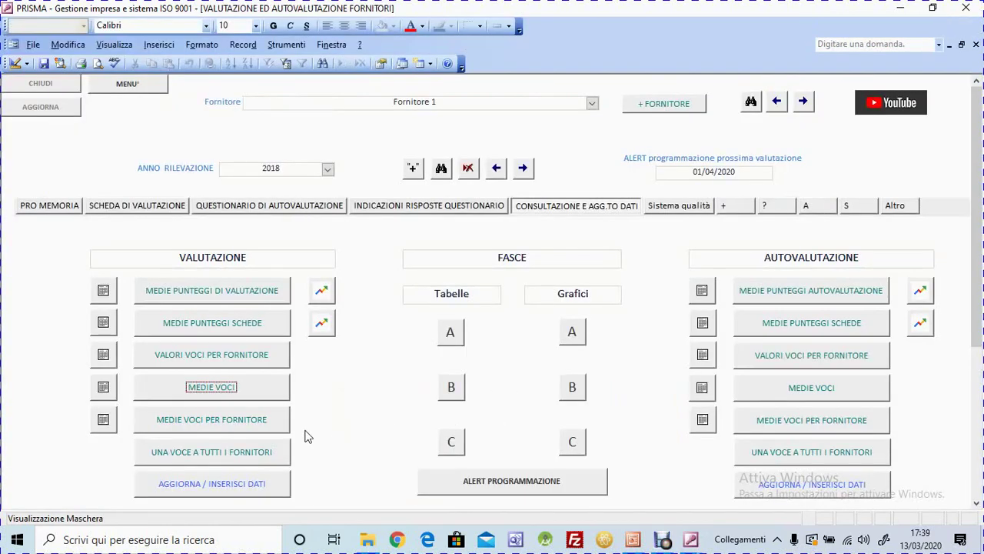
# - View the chart of average evaluation items for Fornitore 1, examine its logistics average, and close it
pyautogui.click(256, 427)
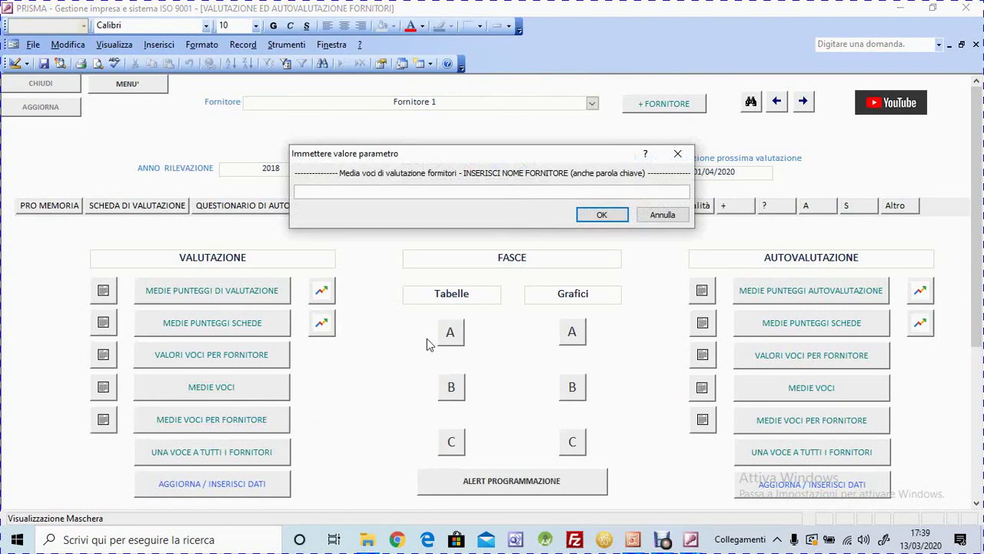
pyautogui.write('fornitore 1')
pyautogui.press('Return')
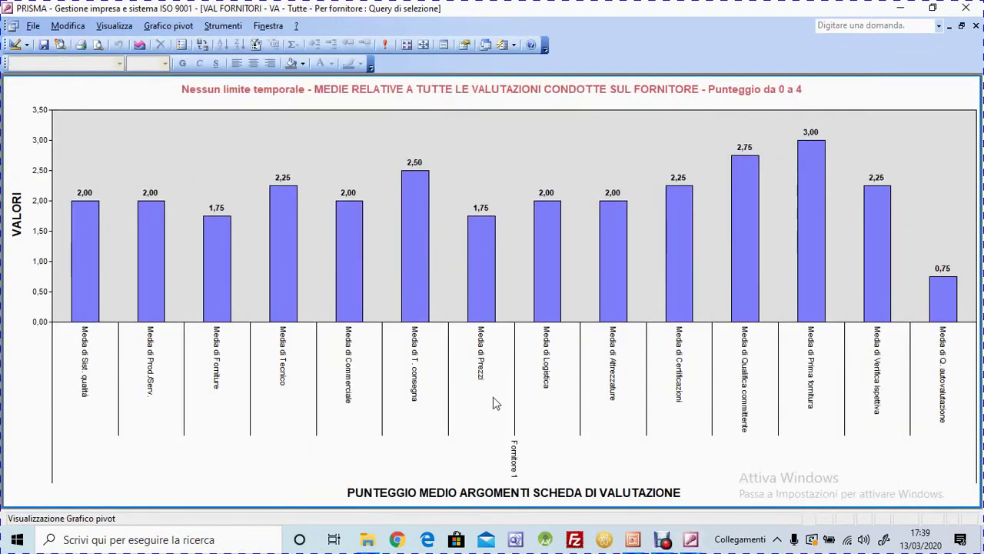
pyautogui.click(553, 265)
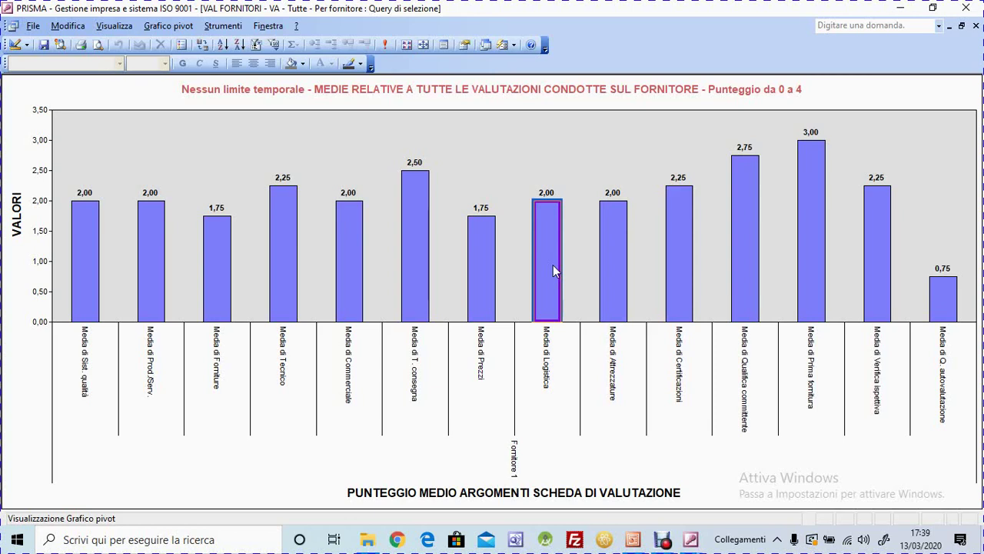
pyautogui.click(546, 380)
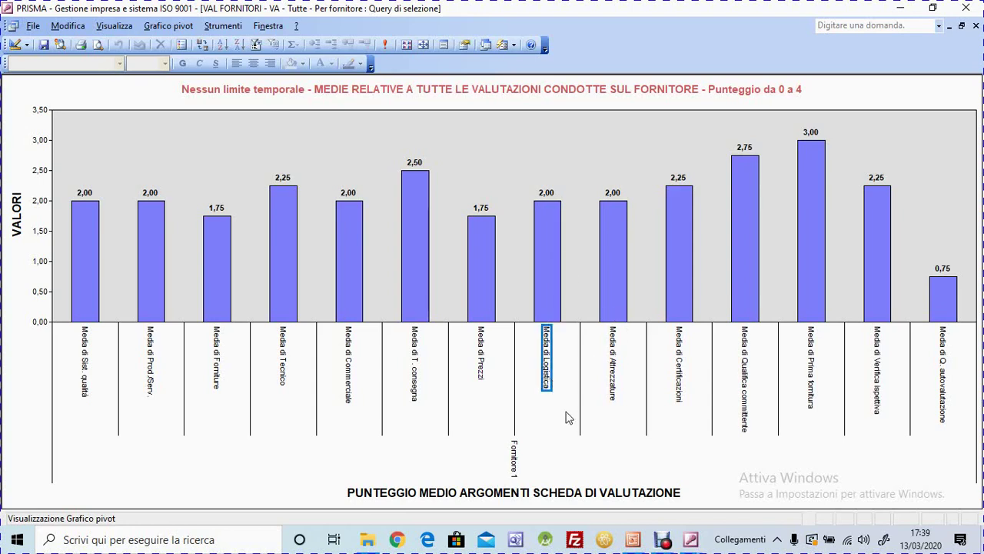
pyautogui.click(514, 457)
pyautogui.click(546, 379)
pyautogui.click(976, 25)
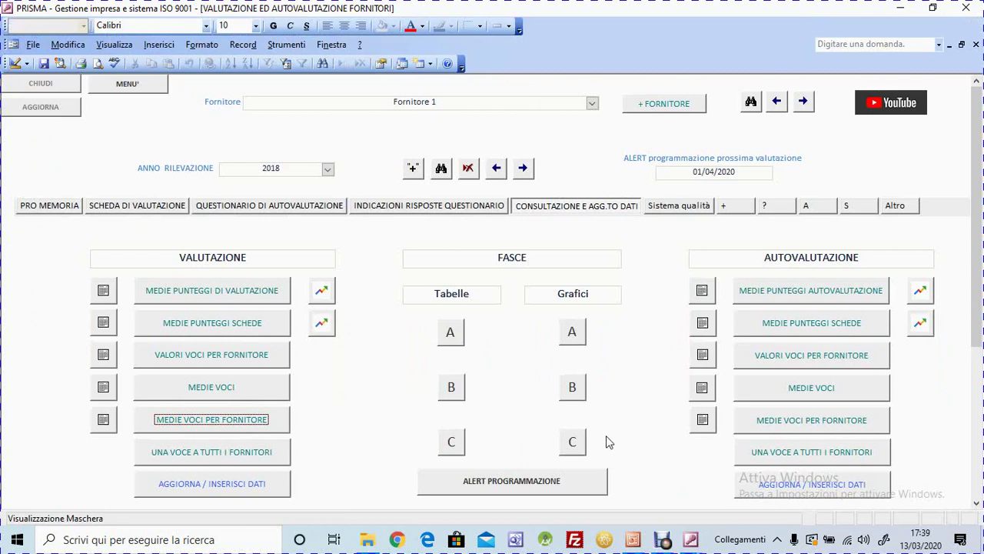
# - Open the evaluation data update table for suppliers matching "fornitore", look over Fornitore 1's 2018 item scores, and close it
pyautogui.click(260, 490)
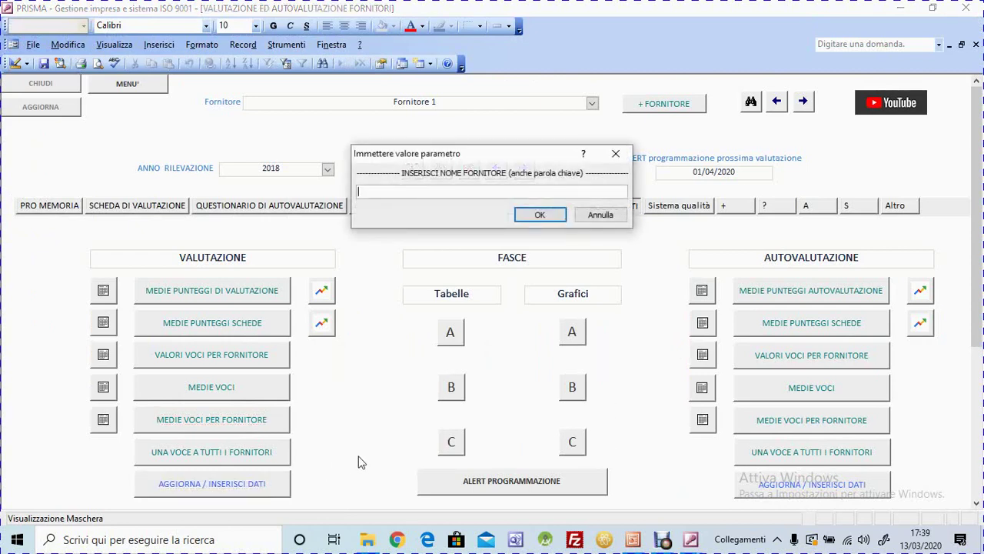
pyautogui.write('f')
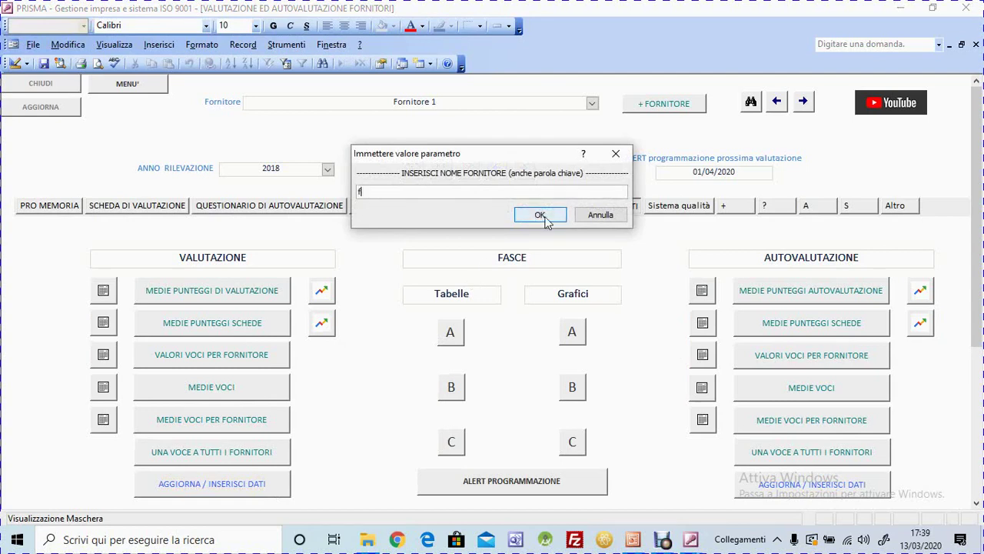
pyautogui.write('ornitore')
pyautogui.click(542, 216)
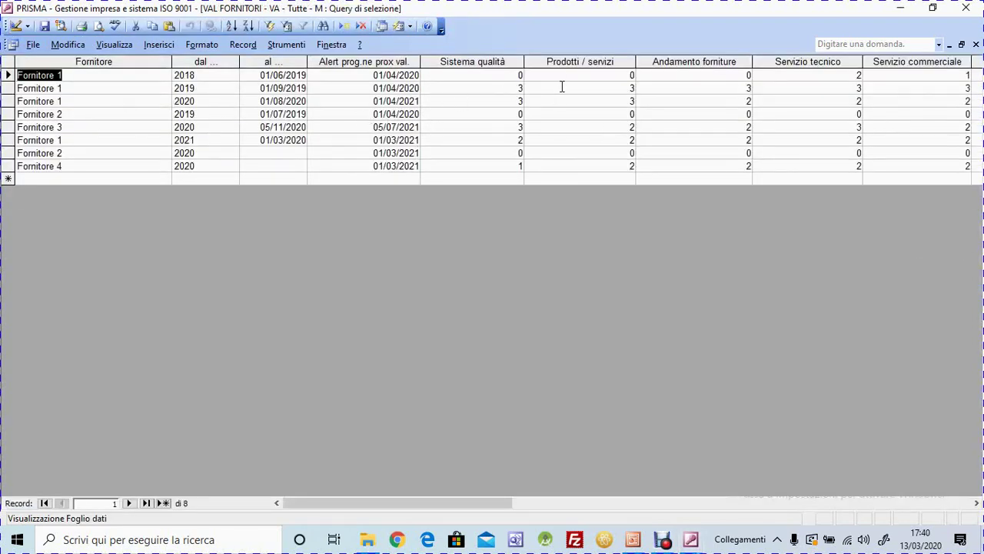
pyautogui.click(629, 75)
pyautogui.click(652, 77)
pyautogui.click(821, 72)
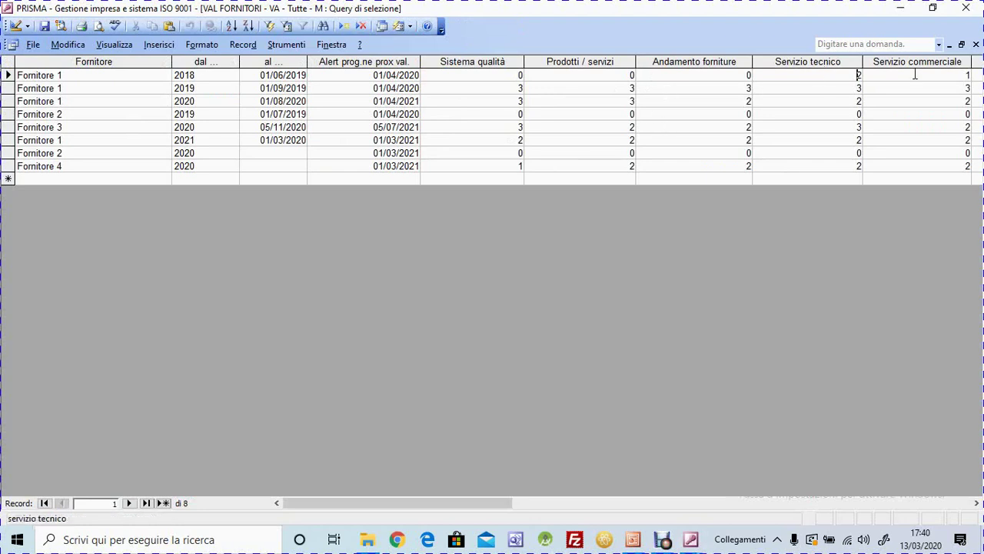
pyautogui.click(975, 44)
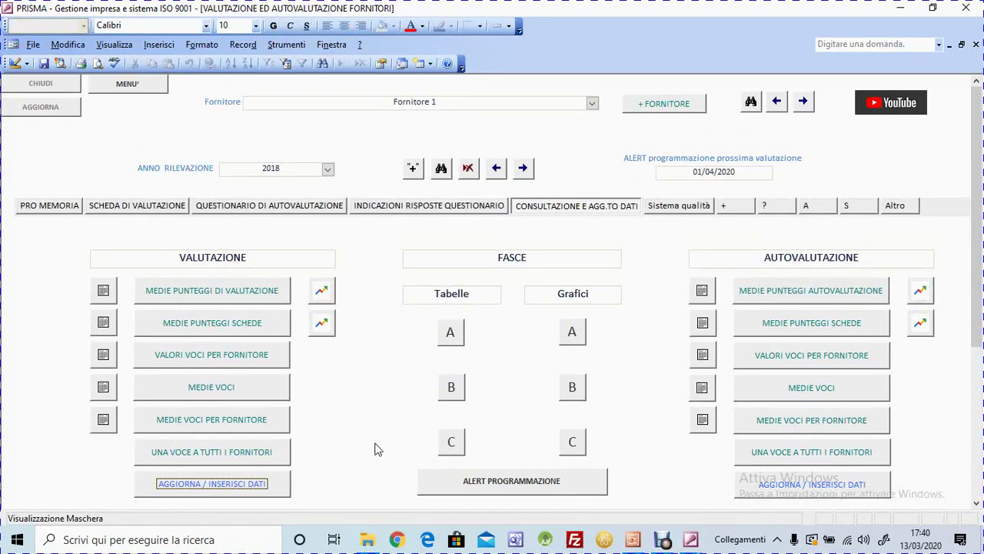
pyautogui.click(542, 485)
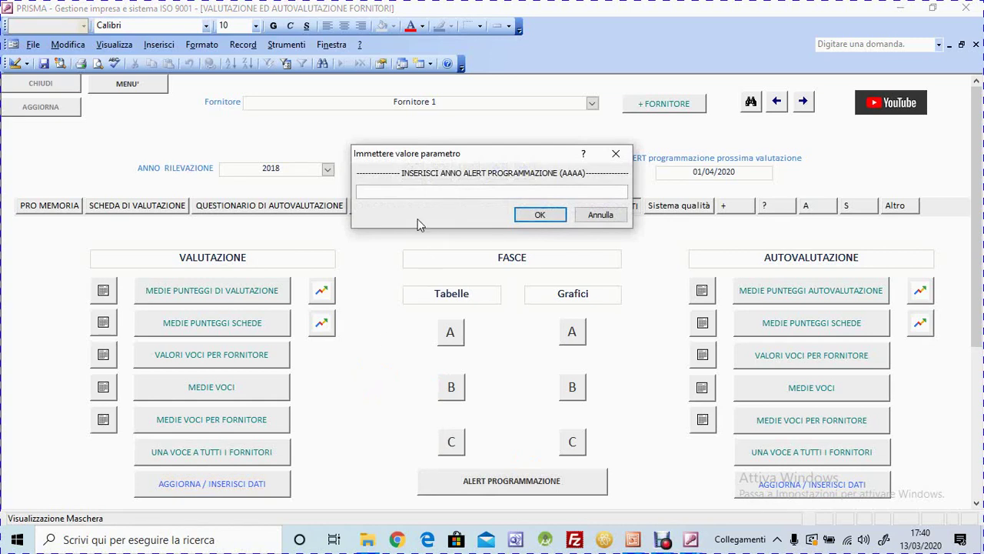
pyautogui.click(599, 216)
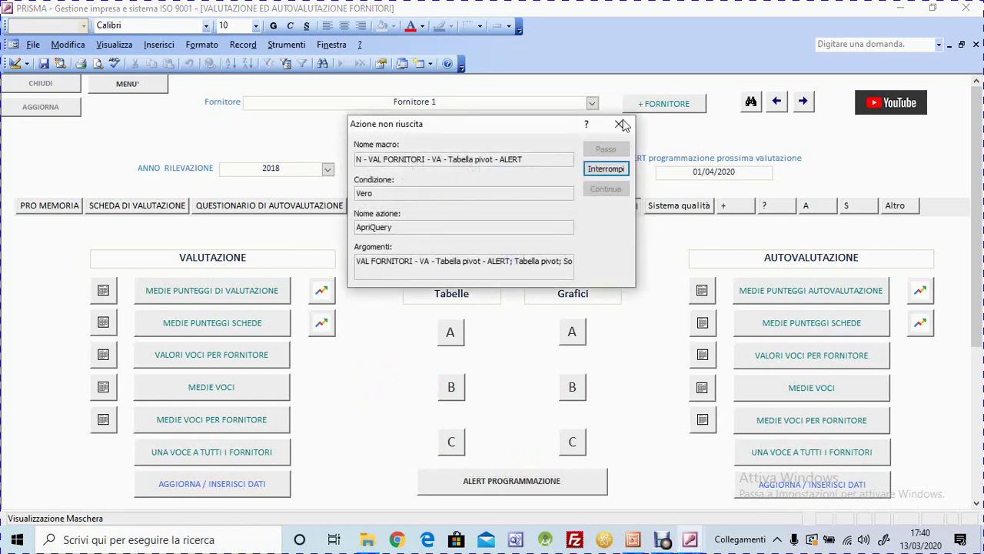
pyautogui.click(621, 121)
pyautogui.click(534, 309)
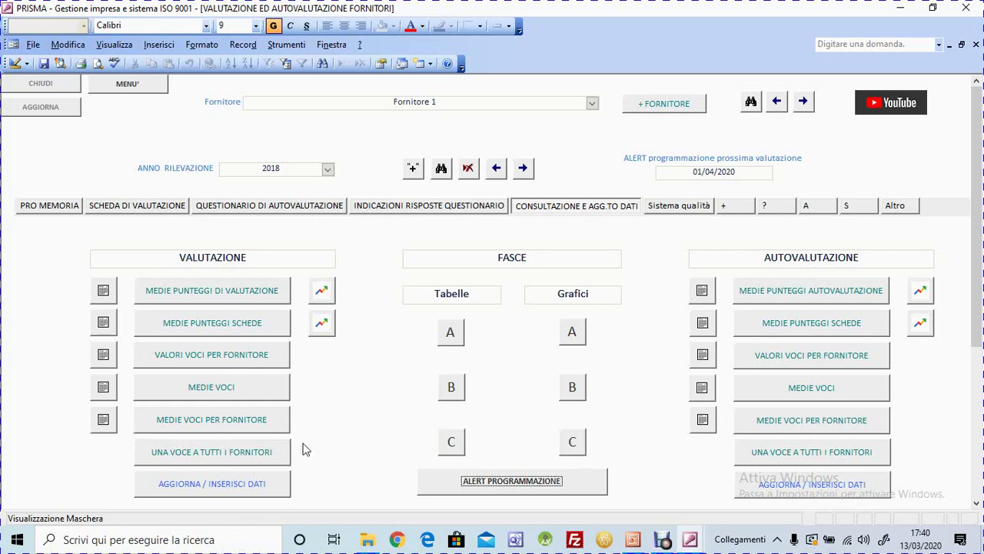
# - Look over the evaluation and self-assessment items for the single-item comparison of all suppliers, and return to the data consultation section
pyautogui.click(271, 455)
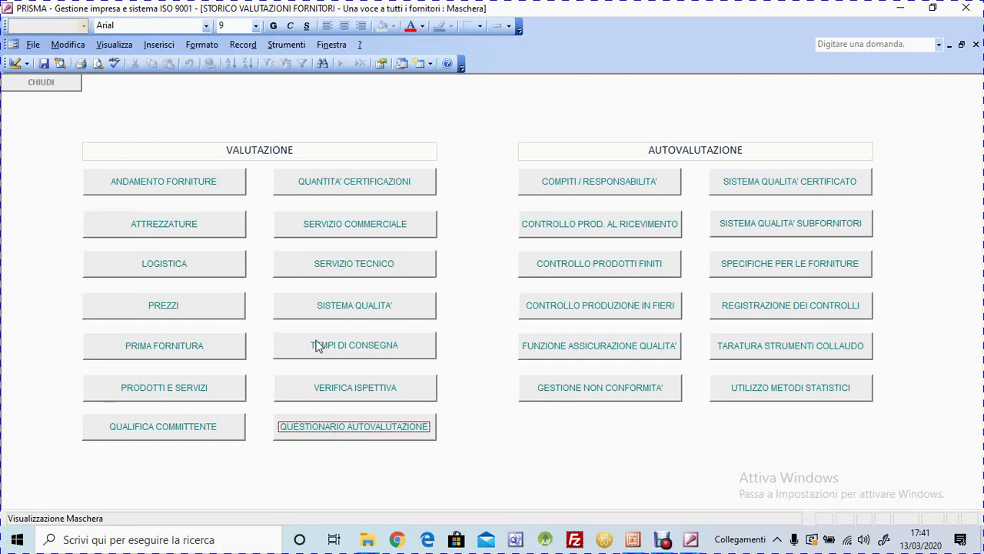
pyautogui.click(41, 82)
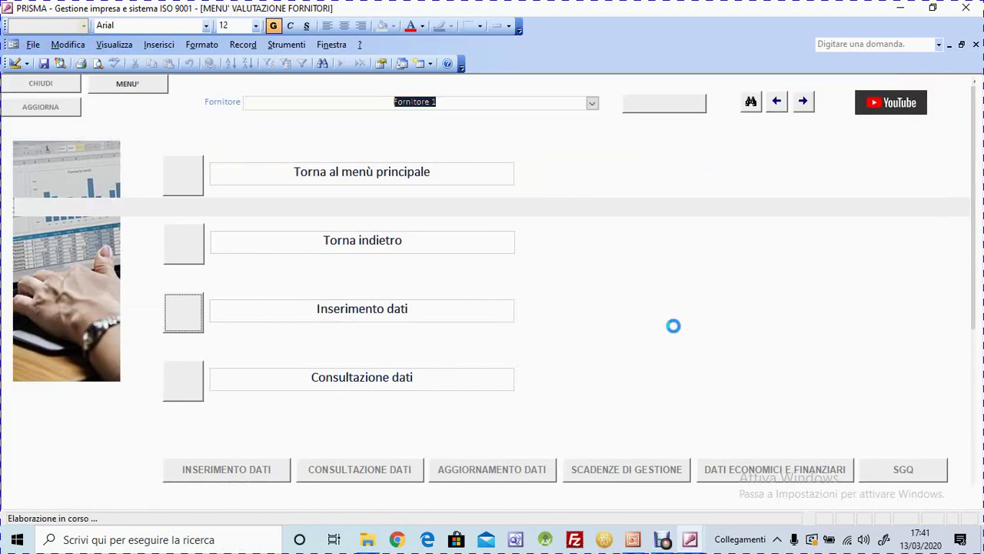
pyautogui.click(573, 214)
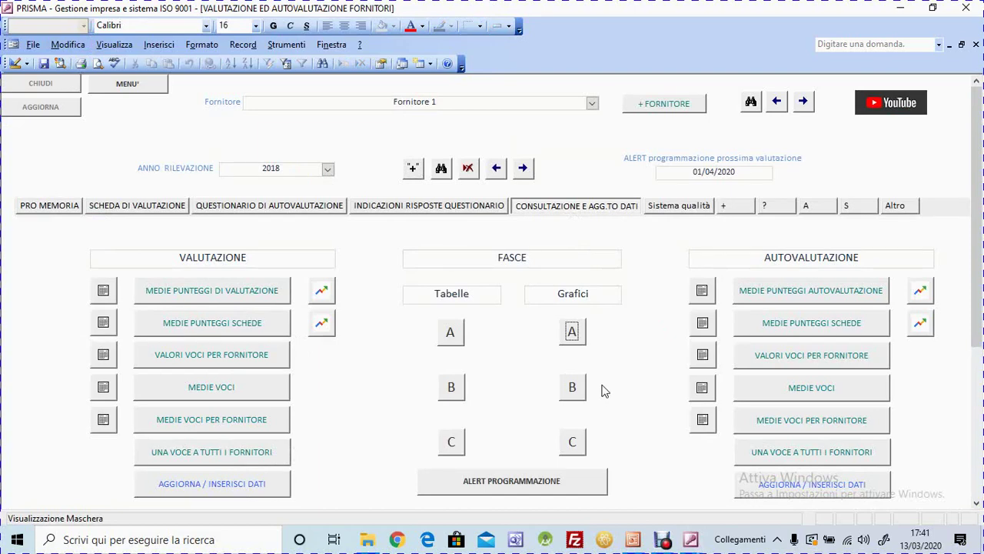
# - Open the single-item chart comparing all suppliers' average logistics scores and examine the bar and label of Fornitore 1
pyautogui.click(259, 457)
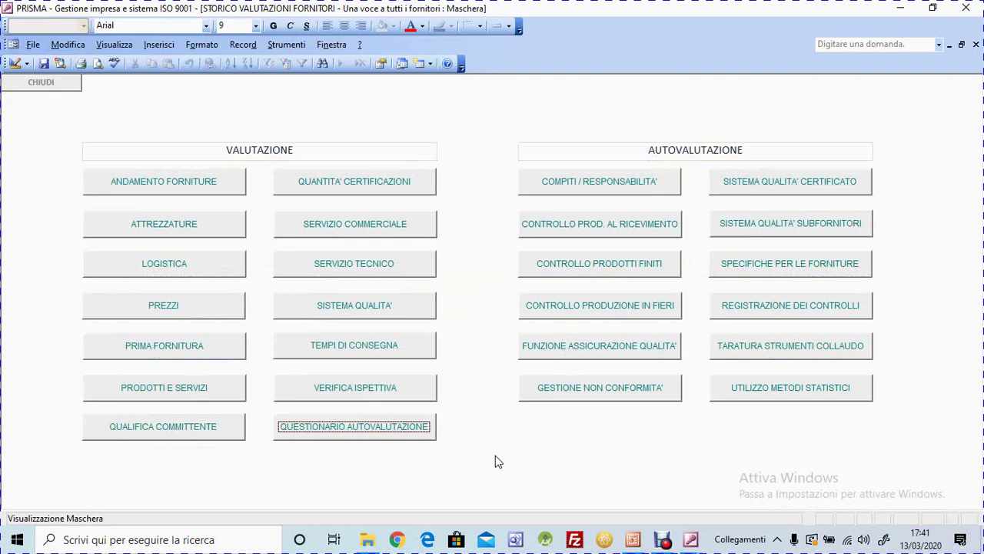
pyautogui.click(194, 275)
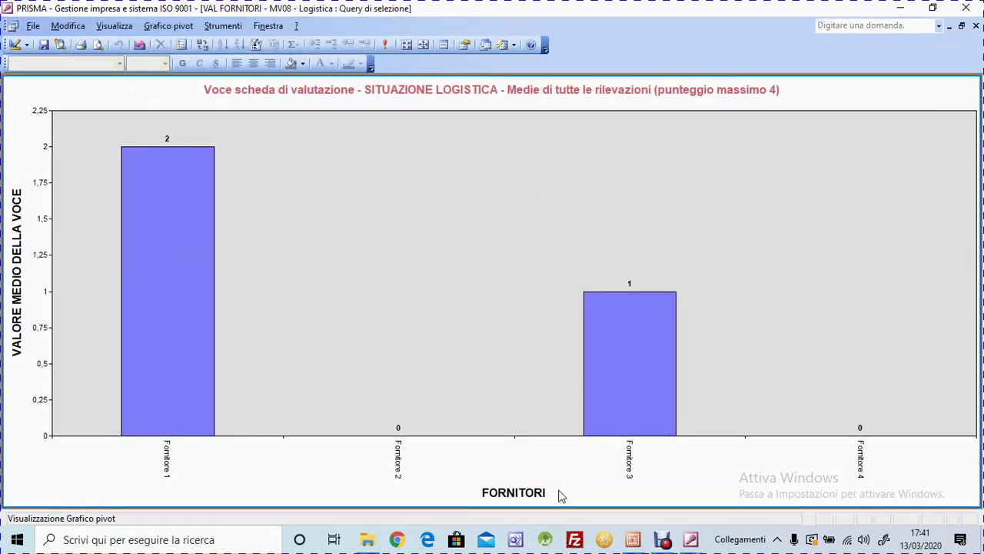
pyautogui.click(163, 232)
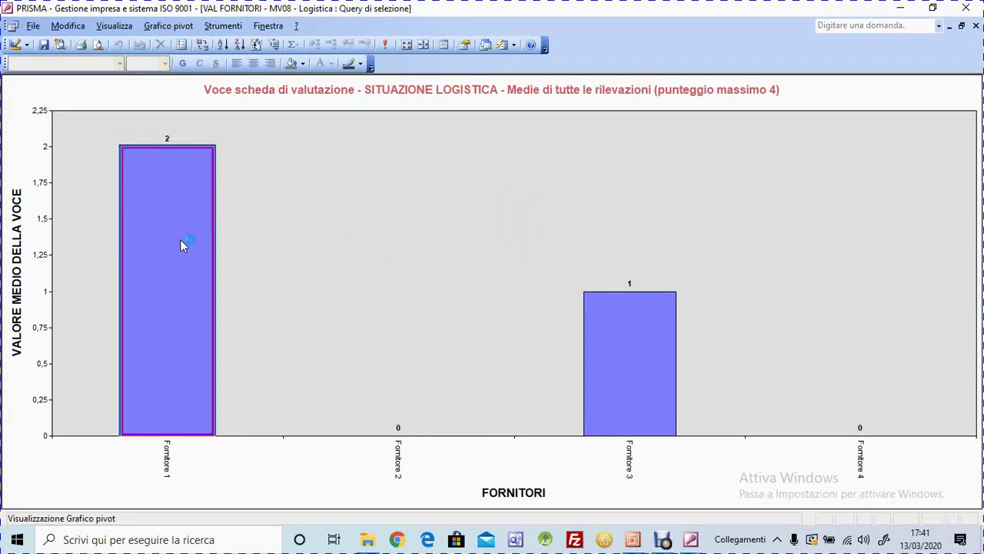
pyautogui.click(166, 460)
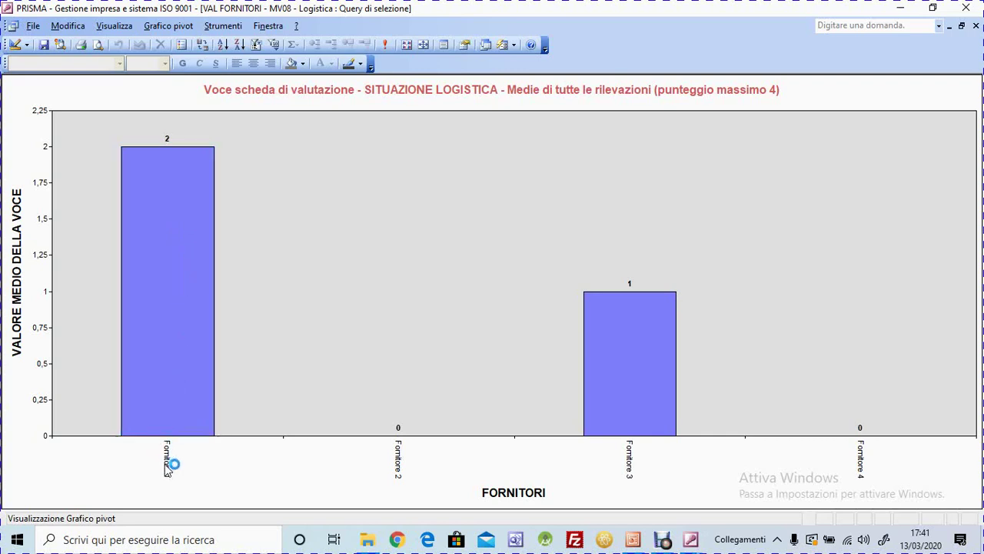